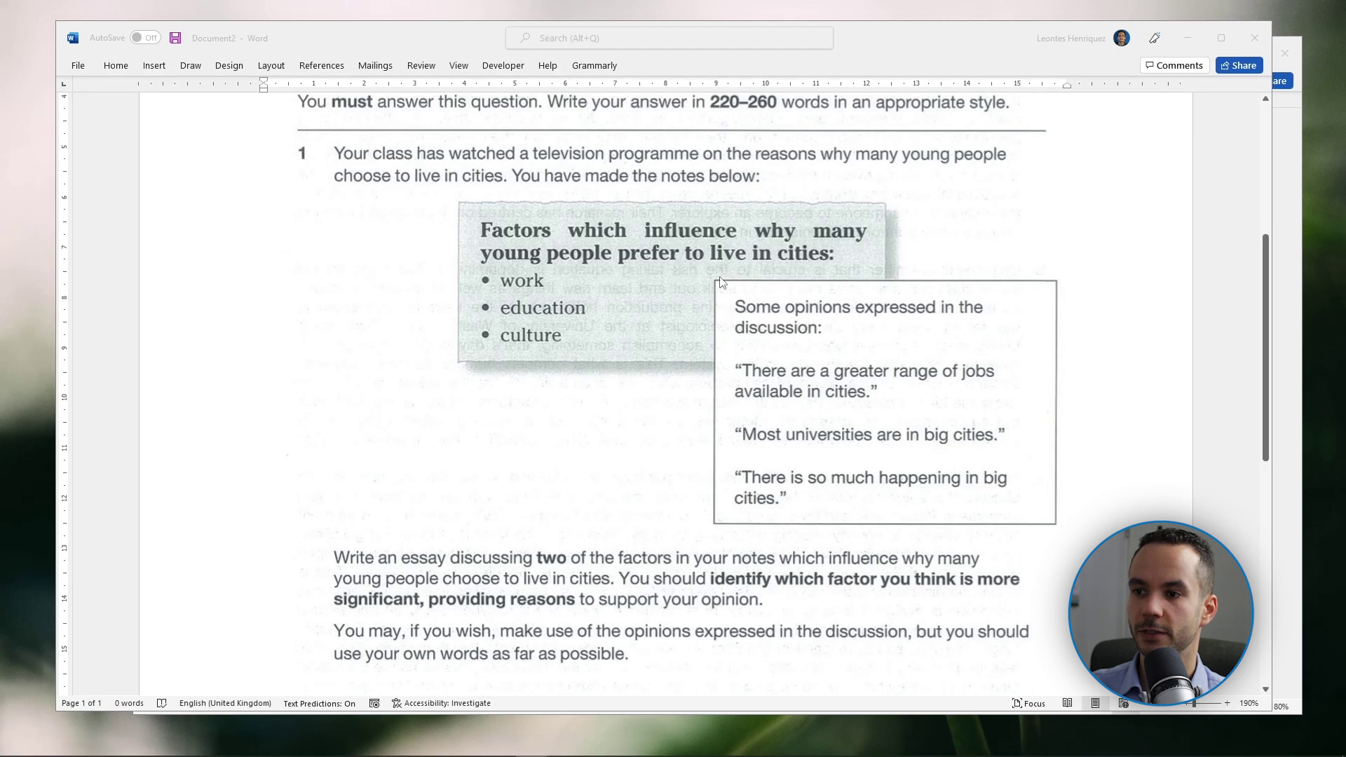
Read the essay task about why young people live in cities, including its notes, opinions and final instructions
scroll(745, 312, "down", 1)
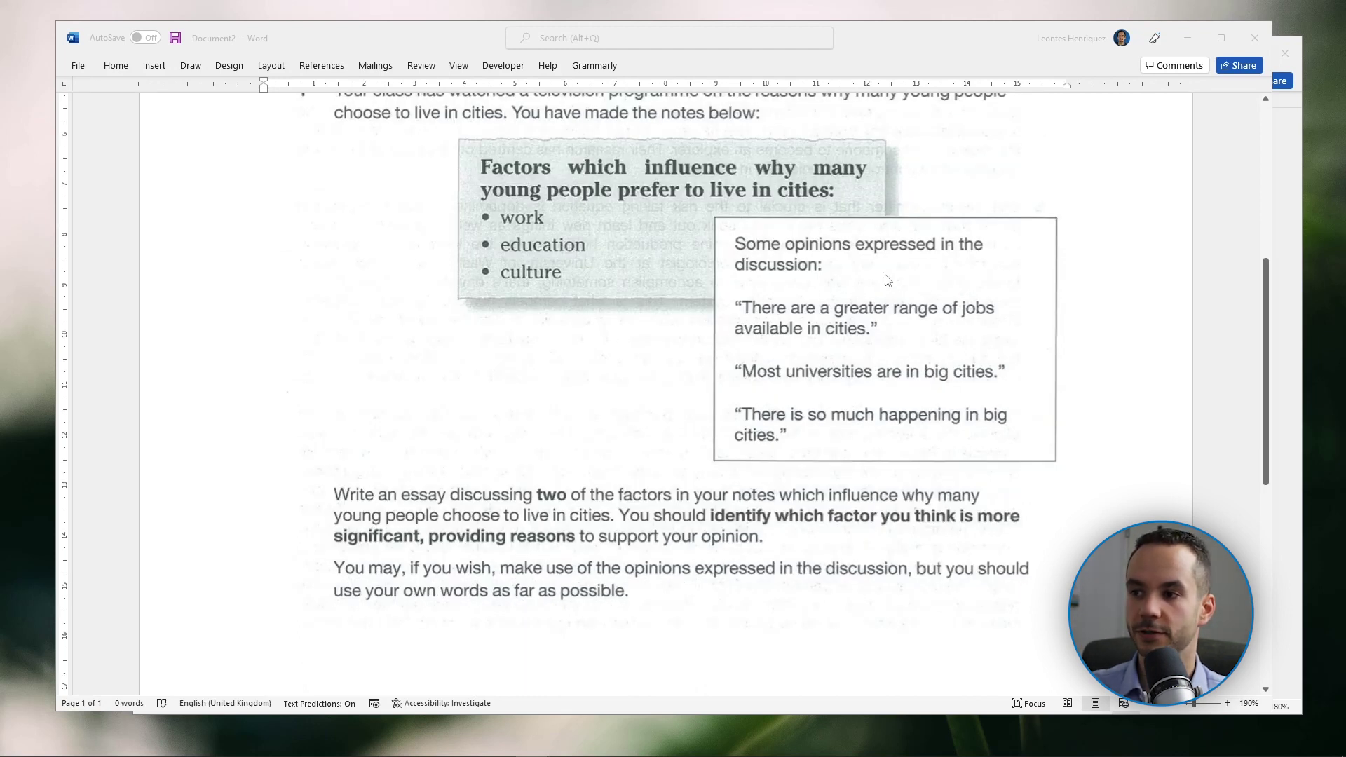
scroll(884, 308, "down", 1)
scroll(465, 405, "down", 1)
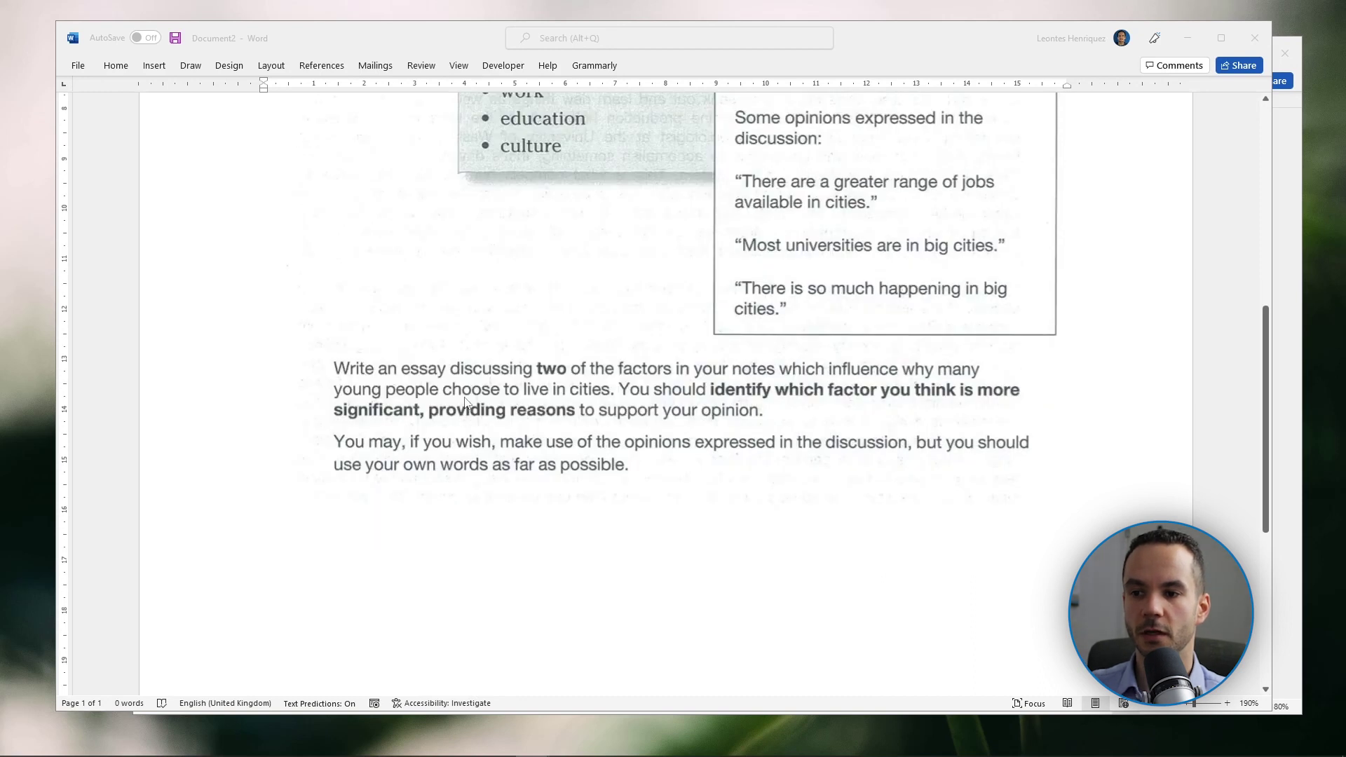
scroll(465, 406, "up", 1)
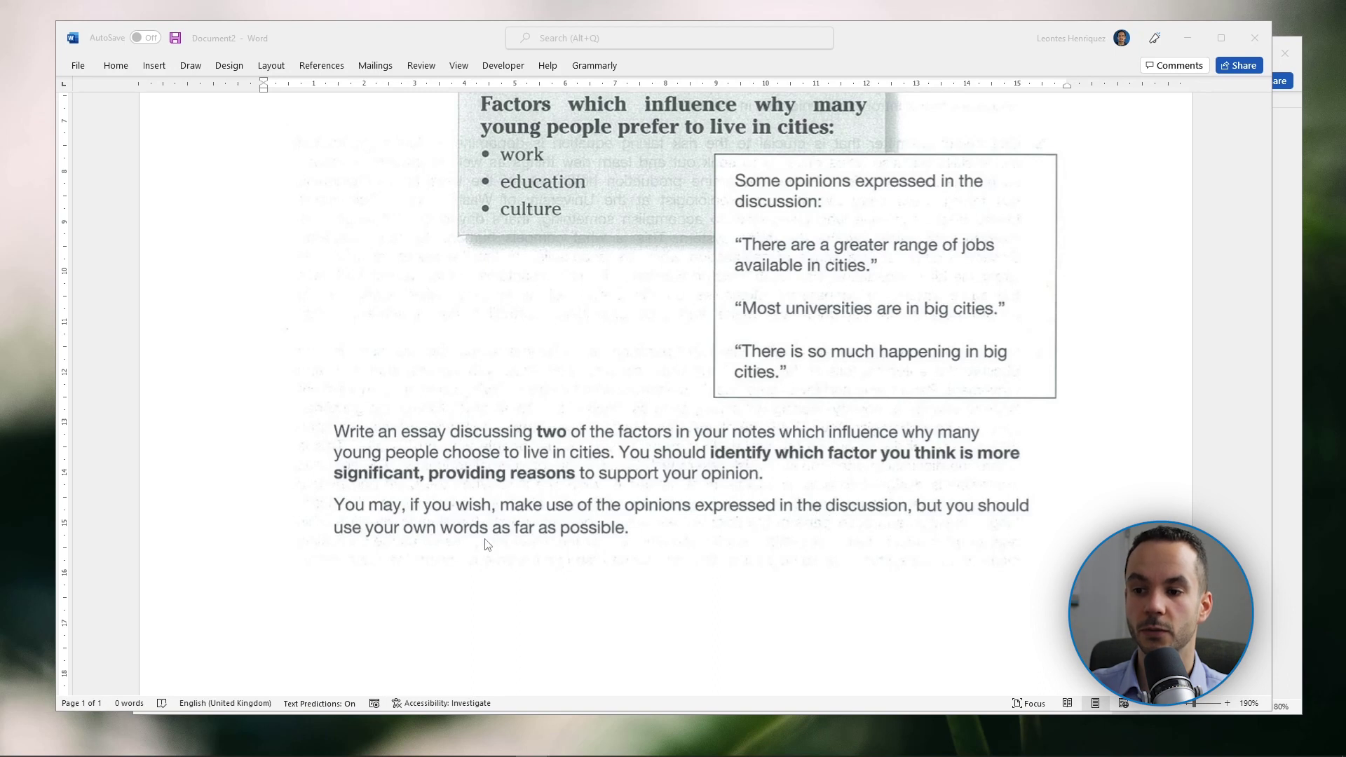
scroll(489, 534, "up", 1)
Bring the essay document's window to the front, reposition it, and review the essay from its introduction to its conclusion
left_click(1290, 140)
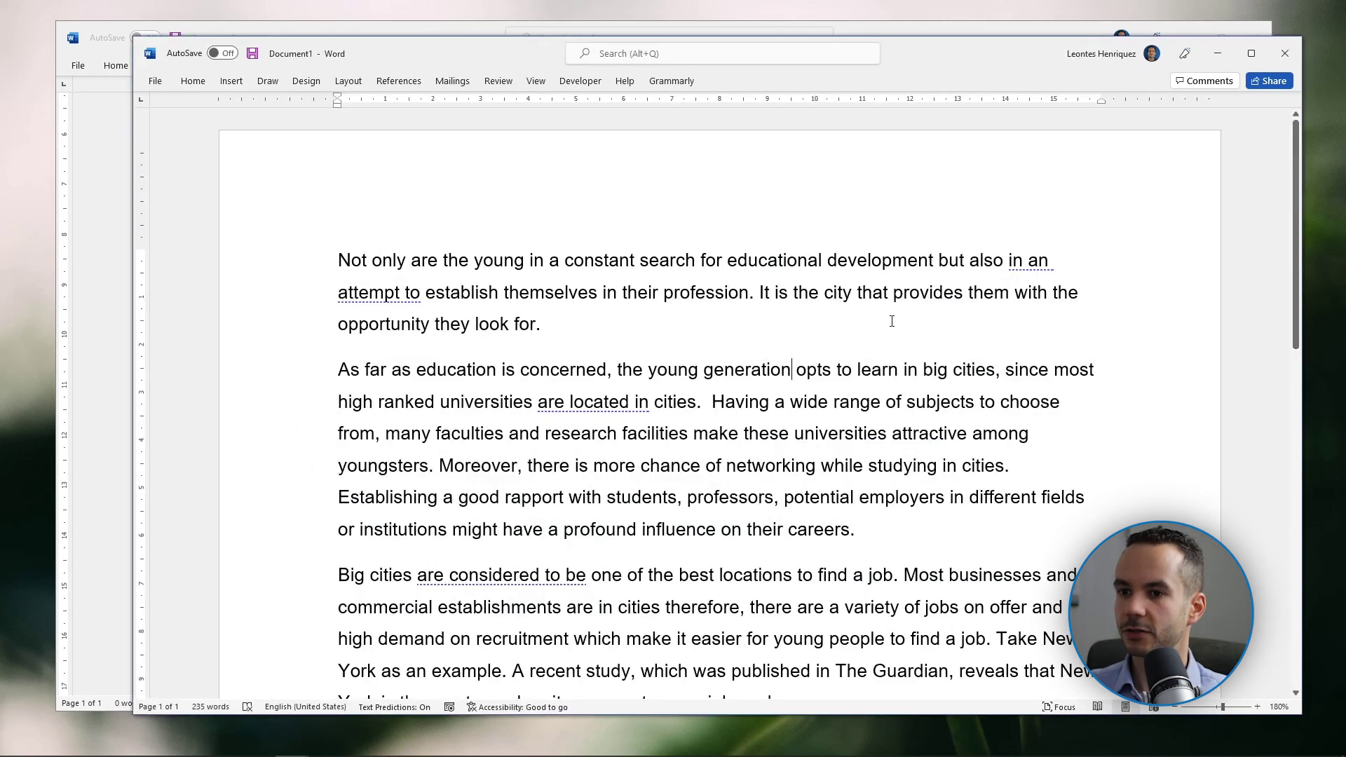
left_click_drag(995, 54, 934, 44)
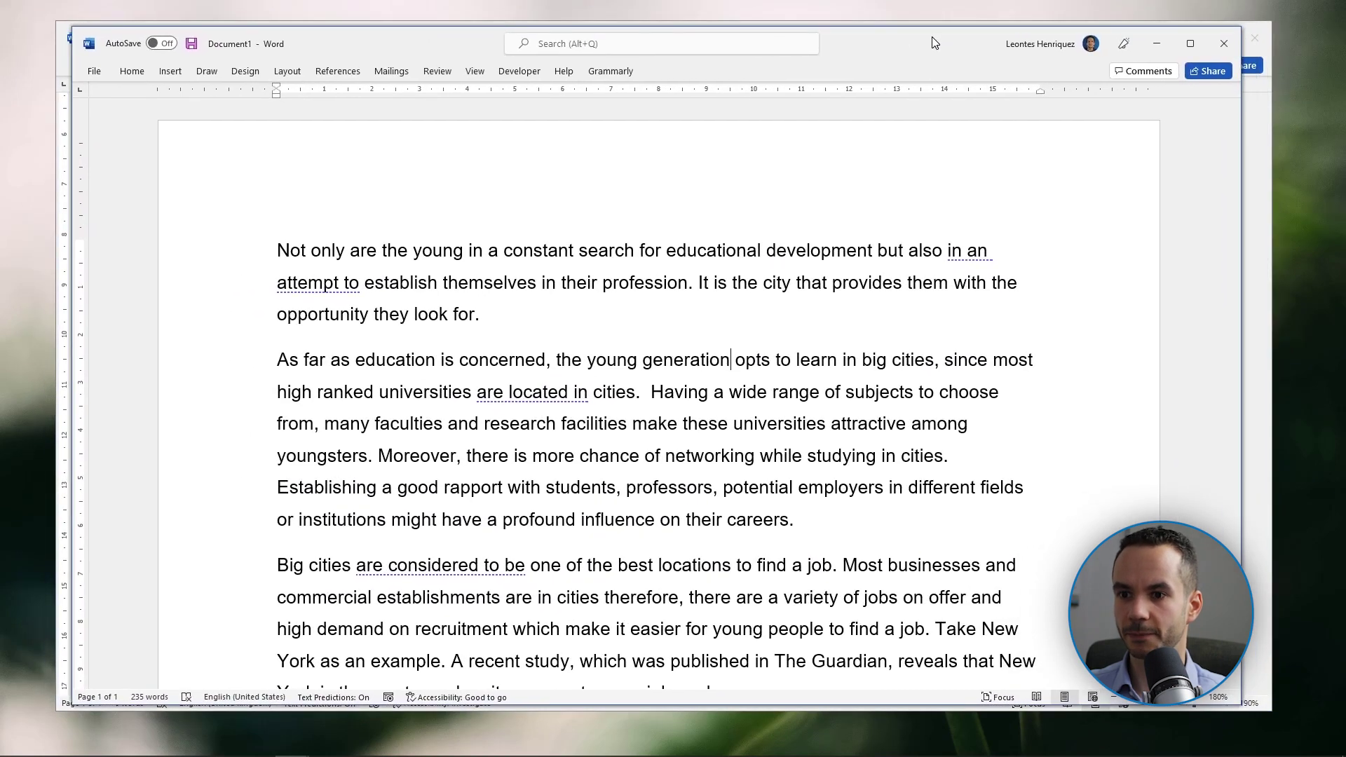
scroll(852, 272, "down", 3)
scroll(771, 329, "up", 3)
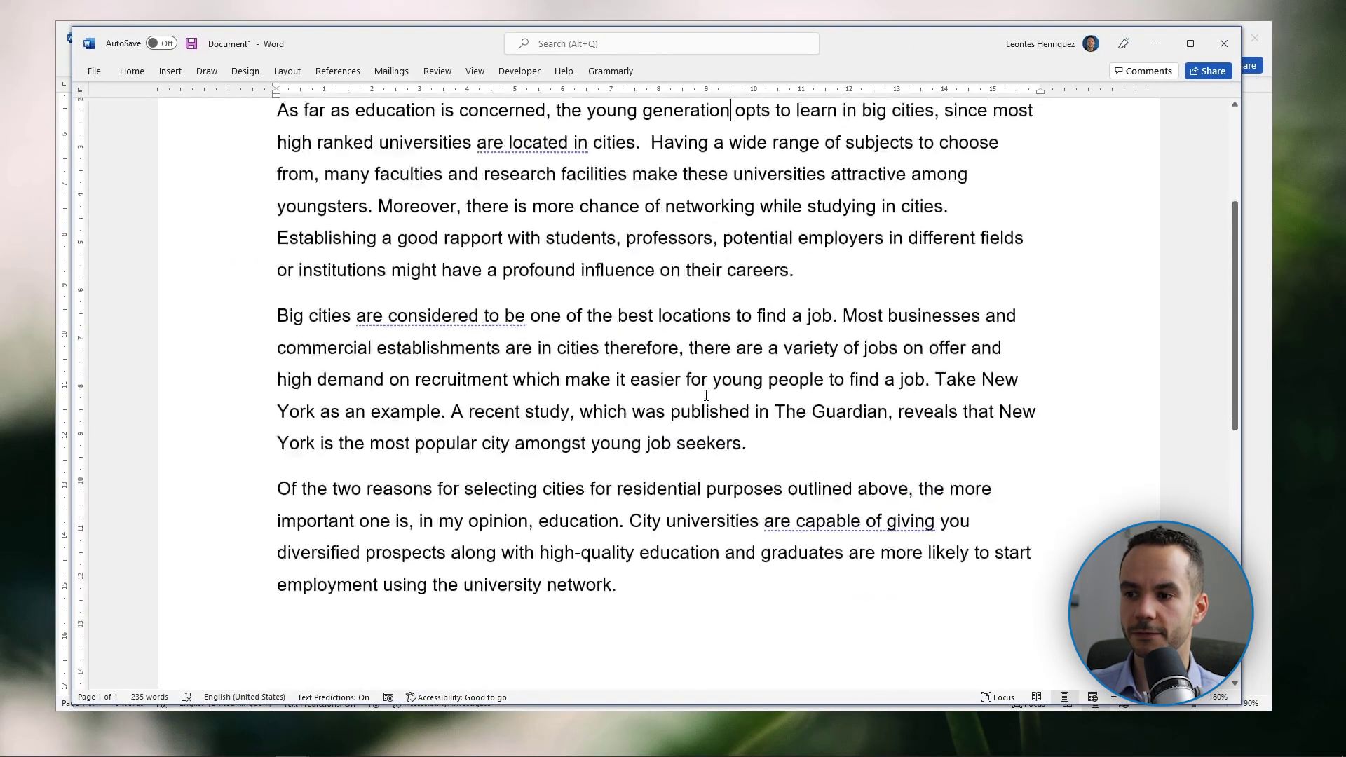
scroll(596, 308, "up", 2)
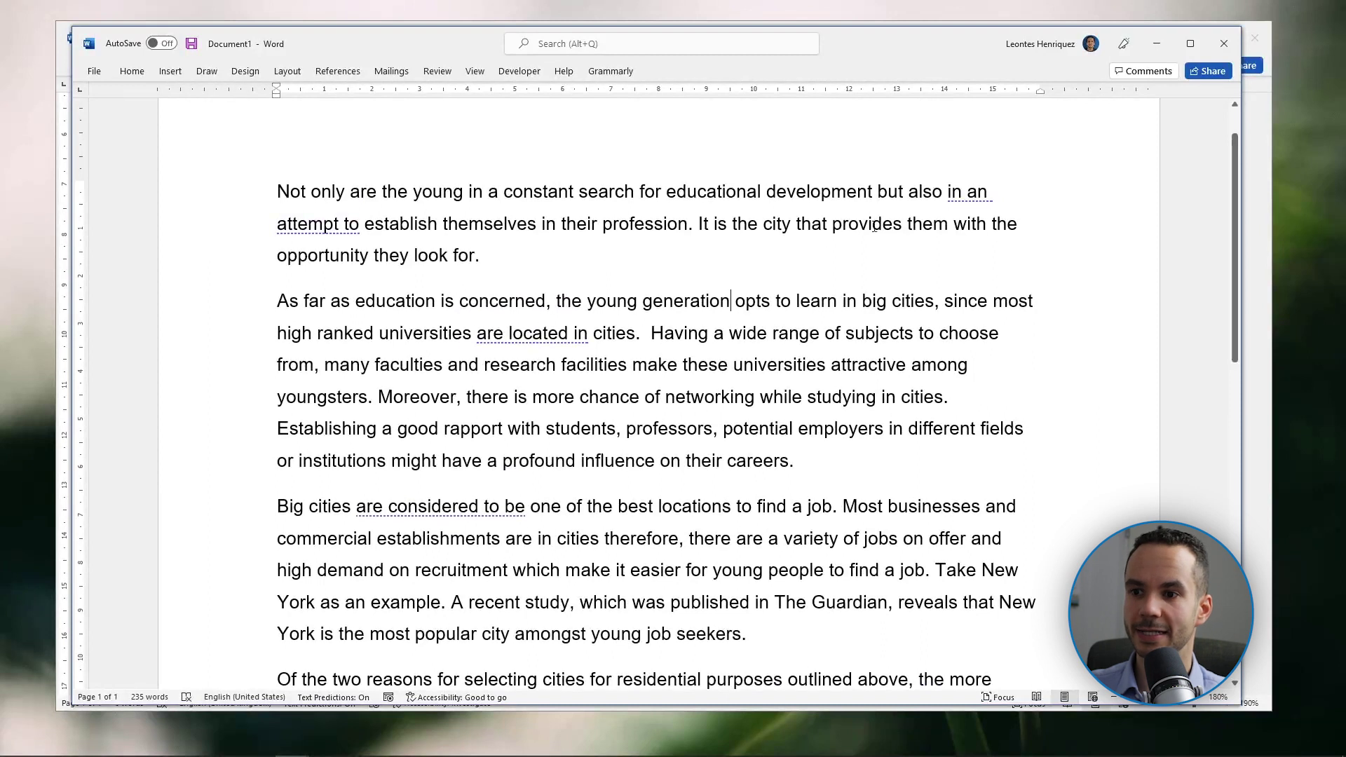
scroll(355, 254, "down", 2)
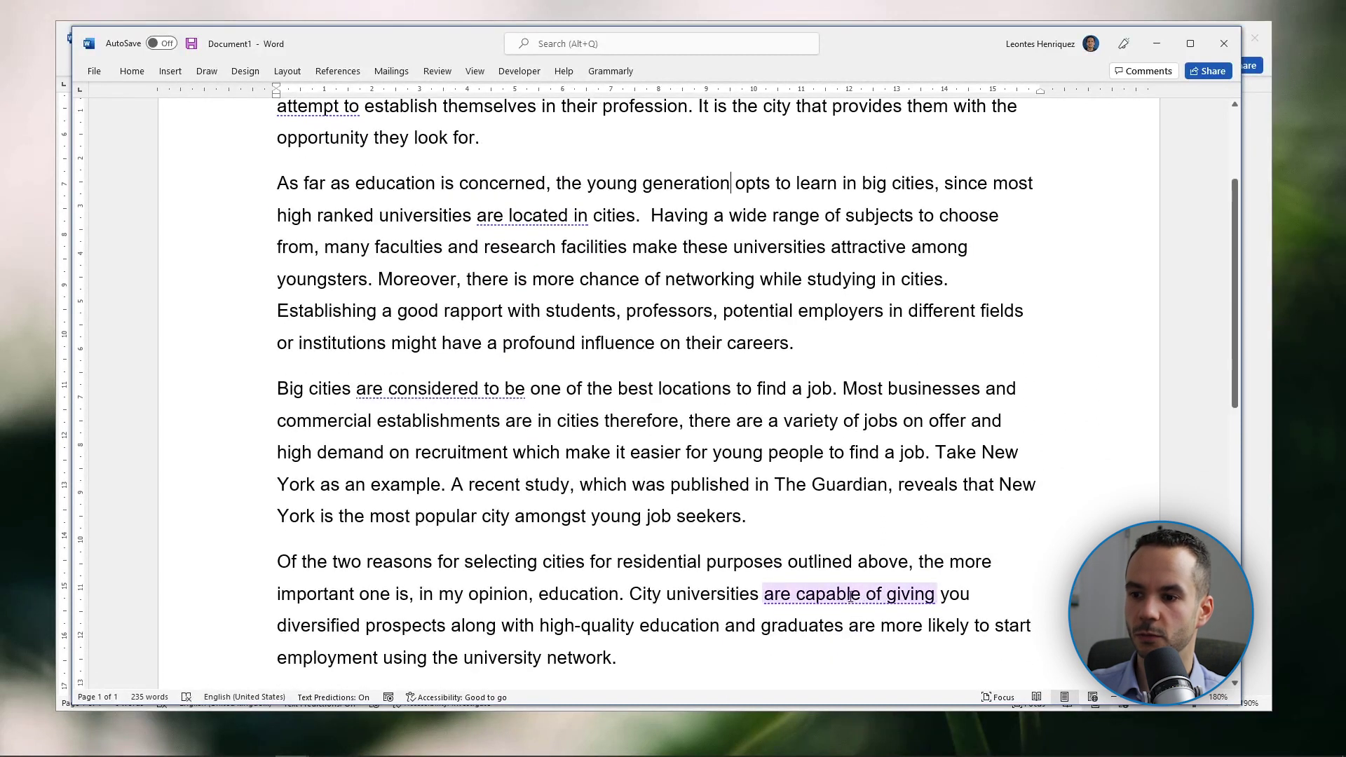
scroll(498, 341, "up", 1)
scroll(883, 189, "up", 2)
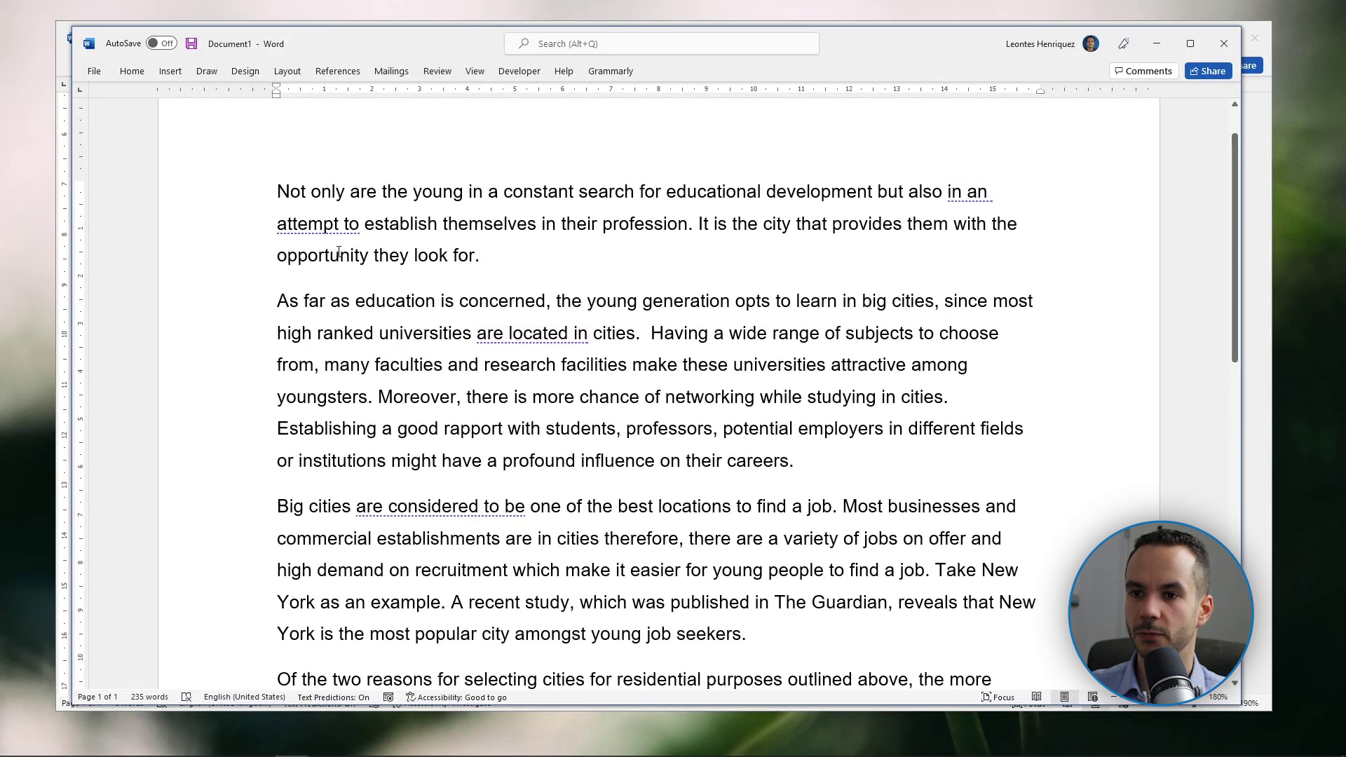
scroll(338, 252, "down", 5)
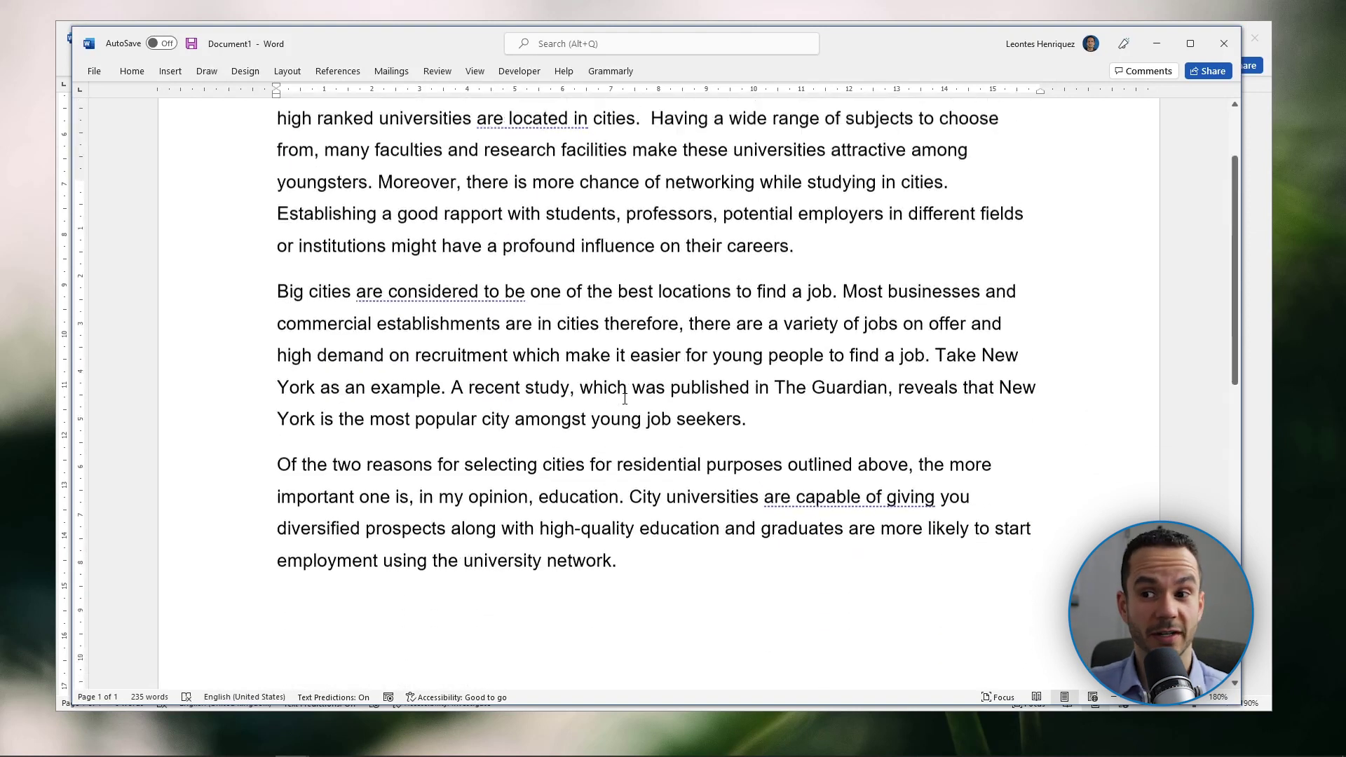
scroll(625, 398, "up", 6)
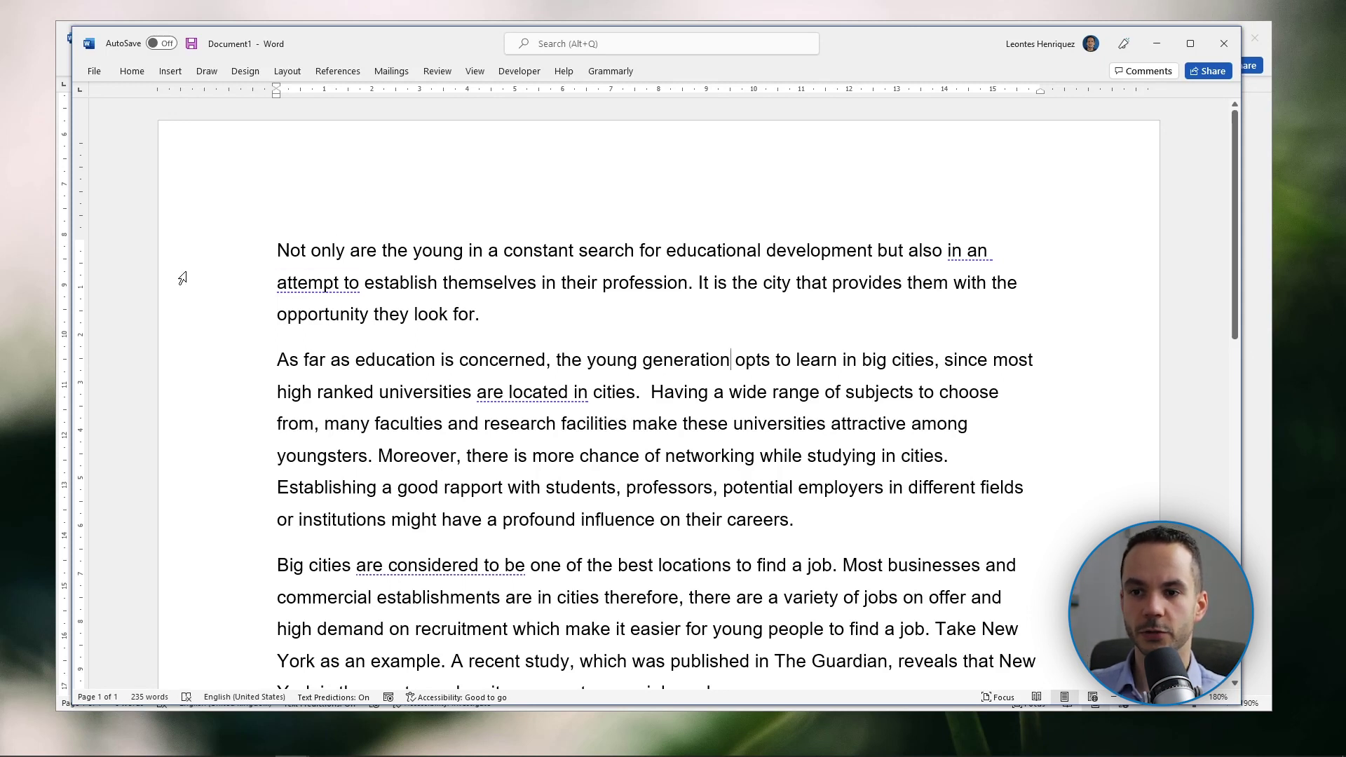
Replace the essay's opening words "Not only are the young" with "Young people are"
left_click(287, 252)
key("BackSpace")
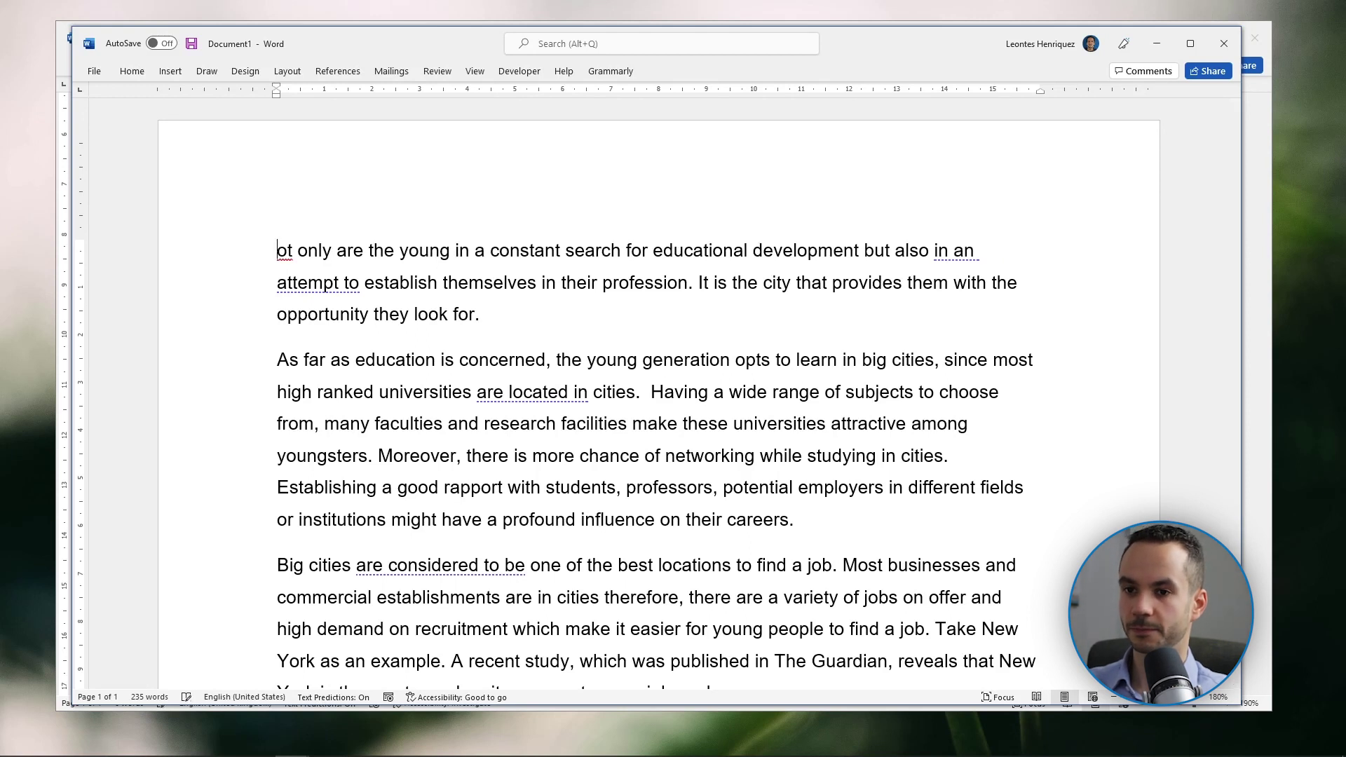
key("ctrl+Delete")
key("ctrl+Delete")
key("ctrl+Delete")
key("ctrl+Delete")
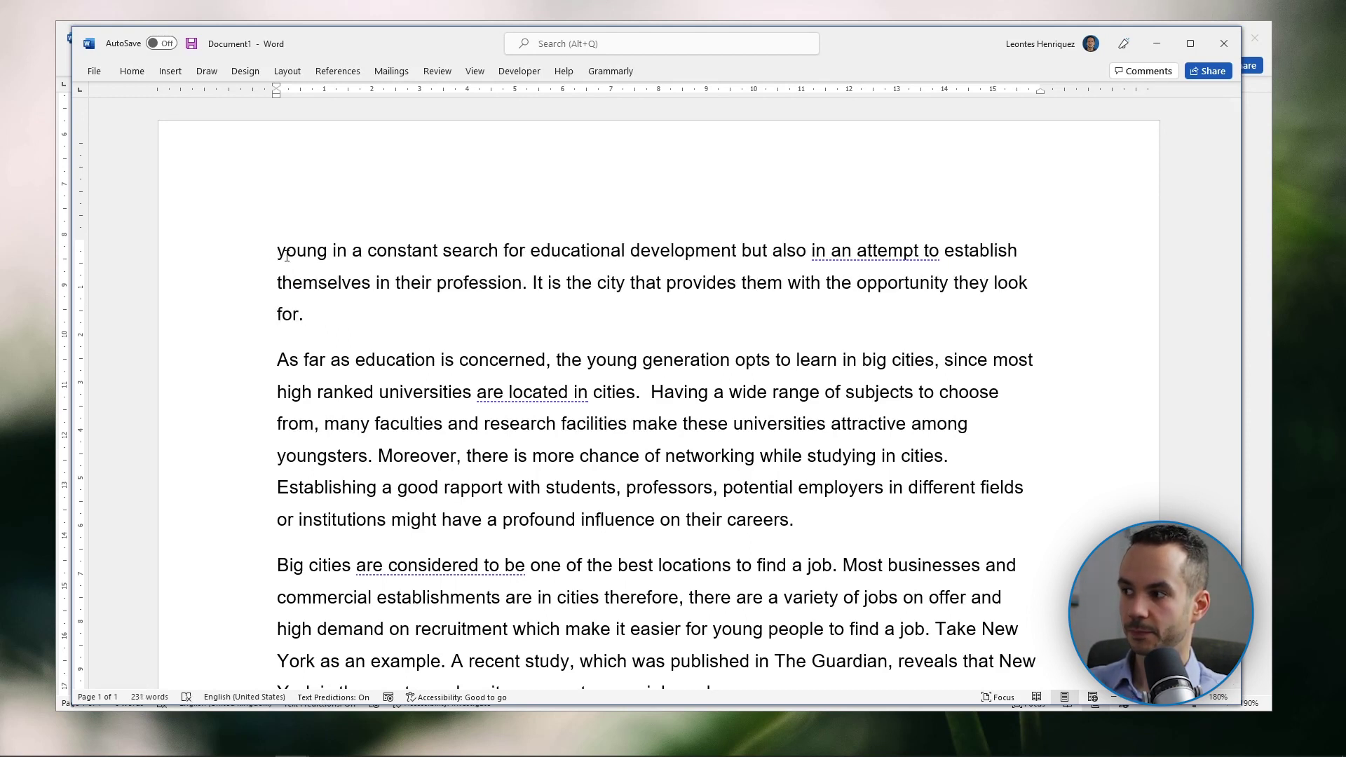
key("Delete")
type("Y")
key("ctrl+Right")
type("people are")
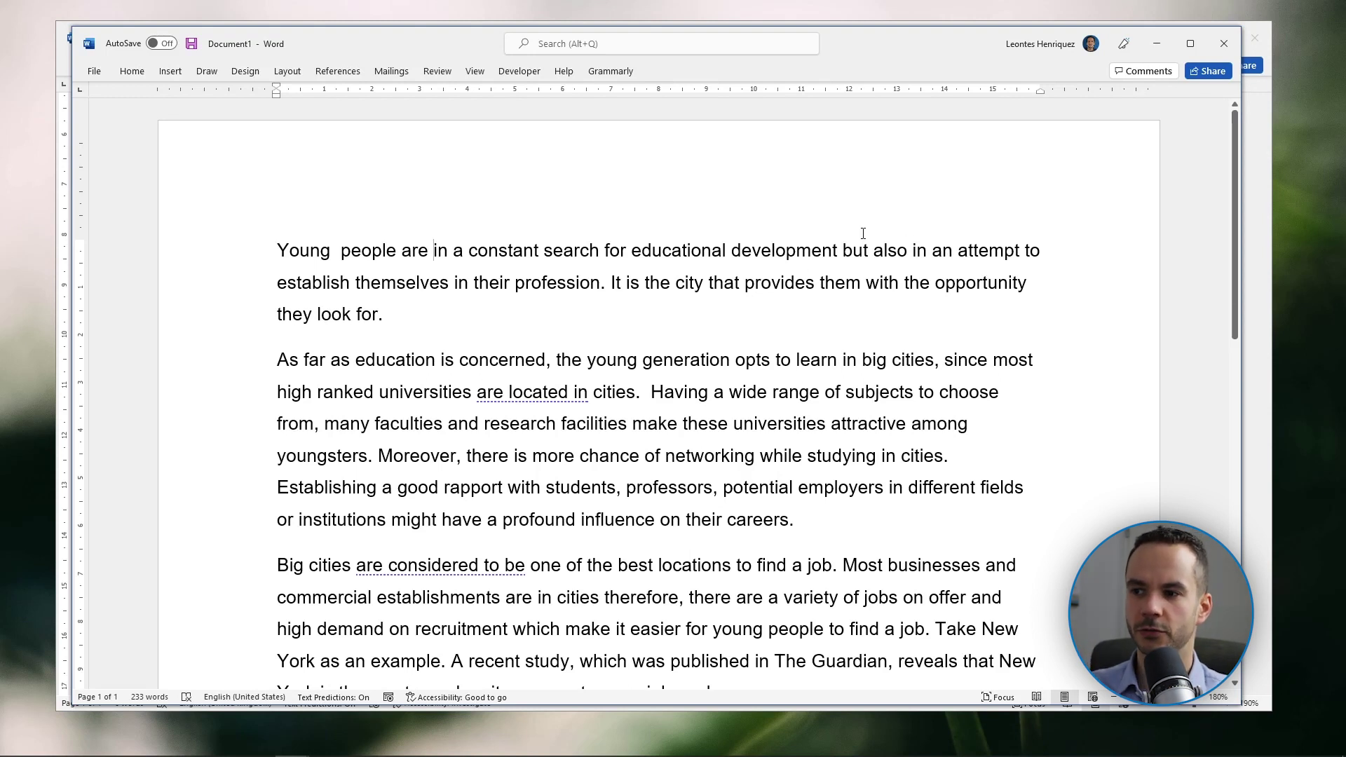
Delete "but also" before "in an attempt to" in the first sentence of the introduction
left_click(851, 254)
key("BackSpace")
key("Delete")
key("Delete")
key("Delete")
key("Delete")
key("Delete")
key("Delete")
key("Delete")
key("Delete")
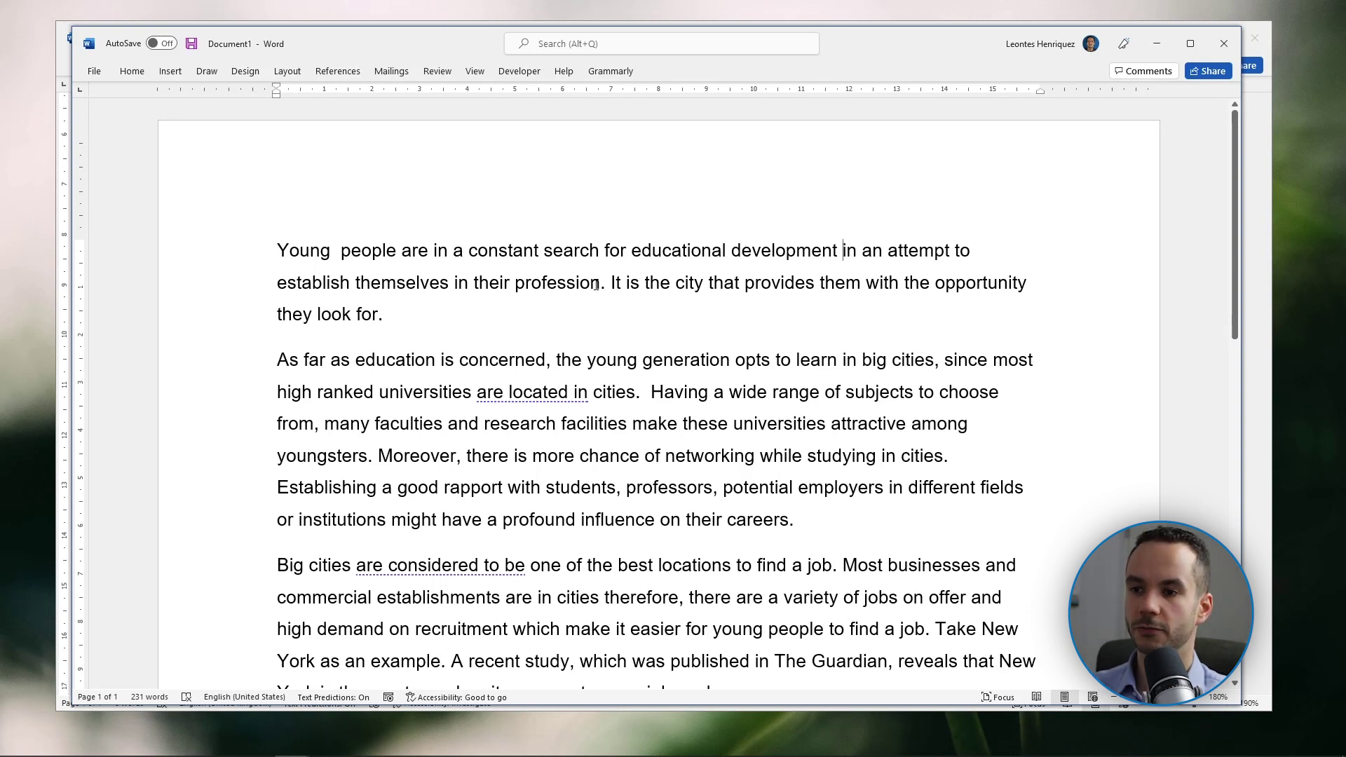
Join the introduction's two sentences after "profession" by replacing ". It is the" with ", and"
left_click(591, 283)
left_click(603, 283)
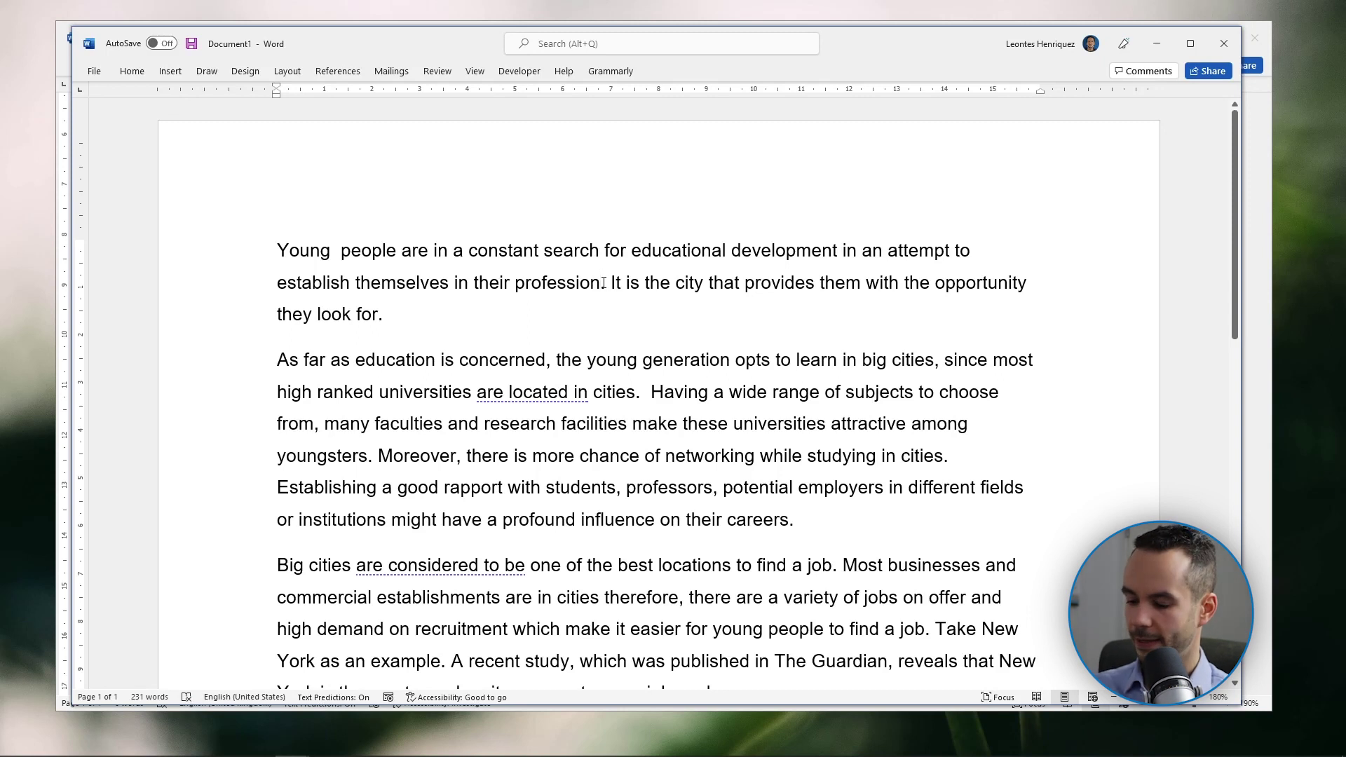
type("and")
key("BackSpace")
key("BackSpace")
key("BackSpace")
key("BackSpace")
type(", and")
key("Delete")
key("Delete")
key("Delete")
key("Delete")
key("Delete")
key("Delete")
key("Delete")
key("Delete")
key("Delete")
key("Delete")
key("Delete")
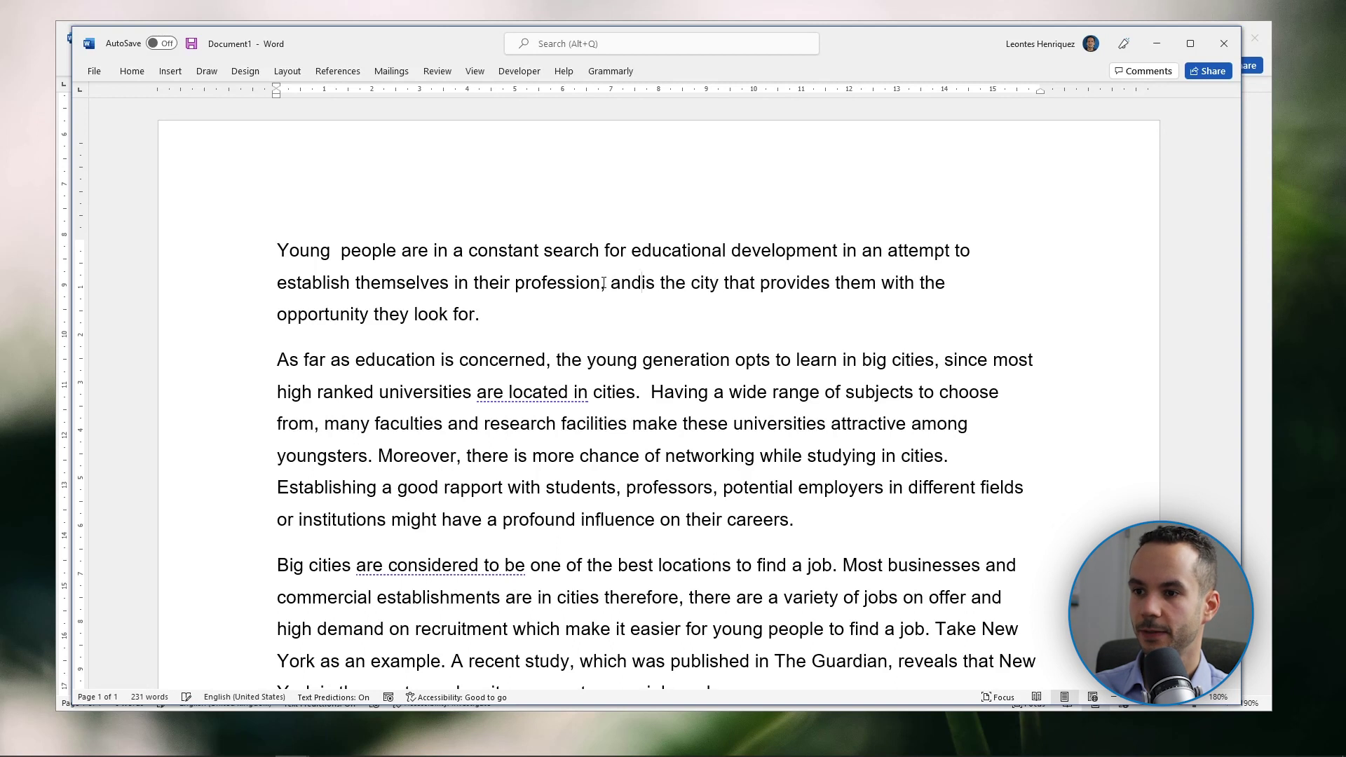
Insert "living in the" before "city" in the introduction and remove "that" before "provides"
type("living in the c")
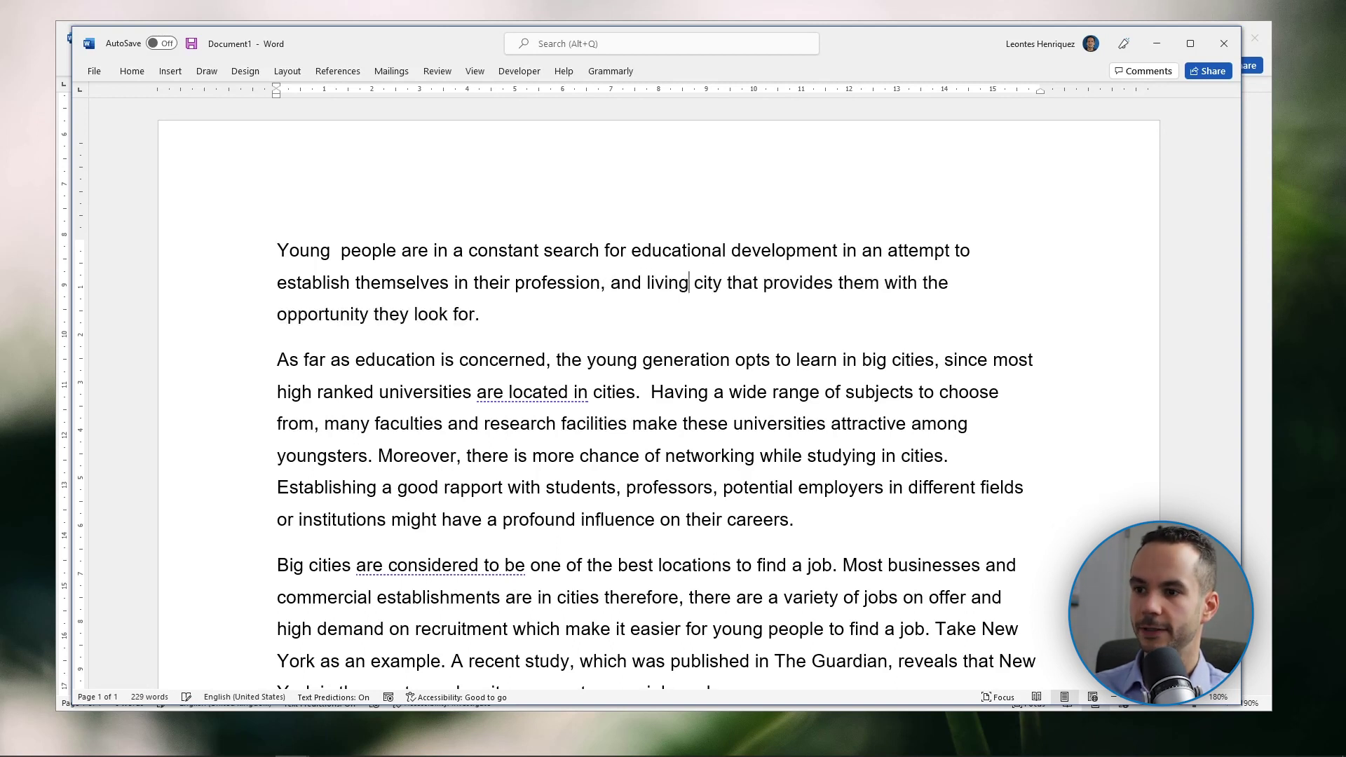
key("BackSpace")
key("BackSpace")
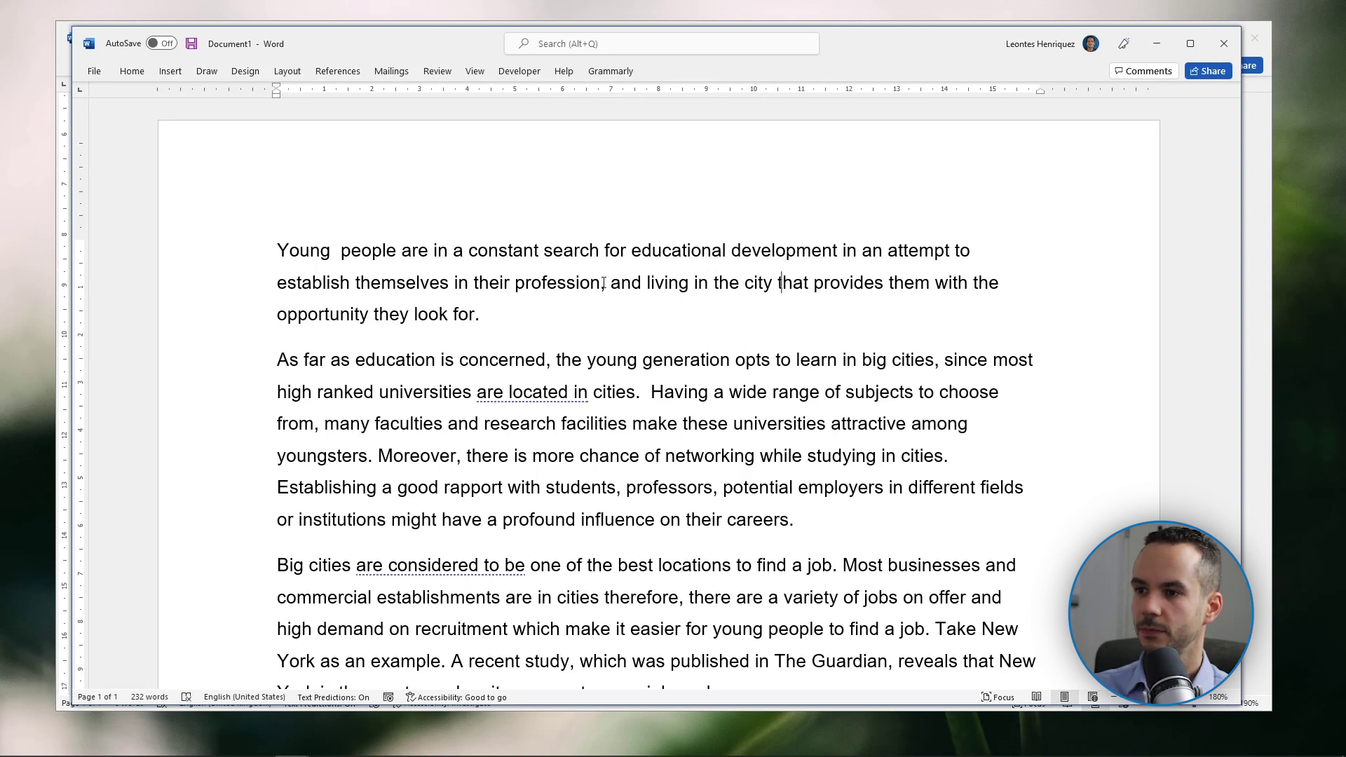
key("ctrl+Delete")
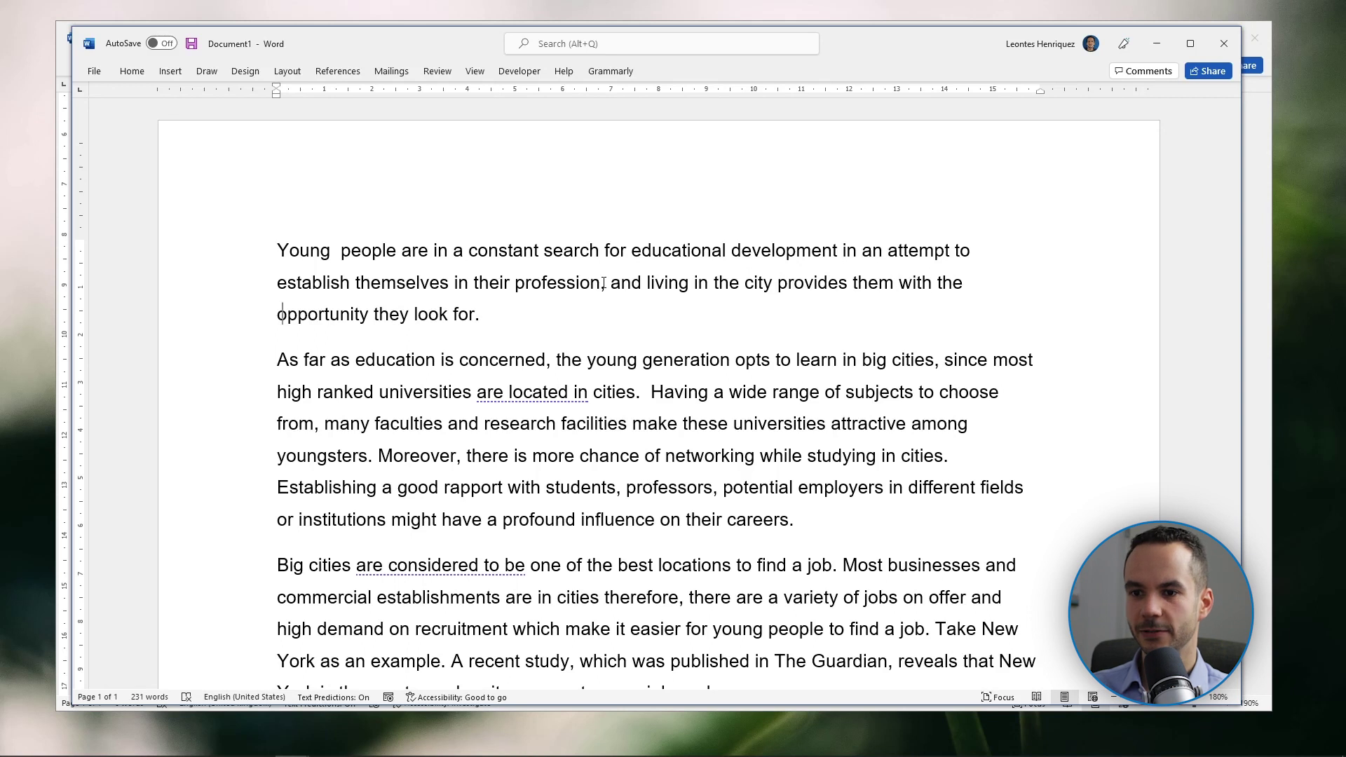
Change "opportunity" to the plural "opportunities" in the introduction
key("ctrl+Left")
key("BackSpace")
type("ies")
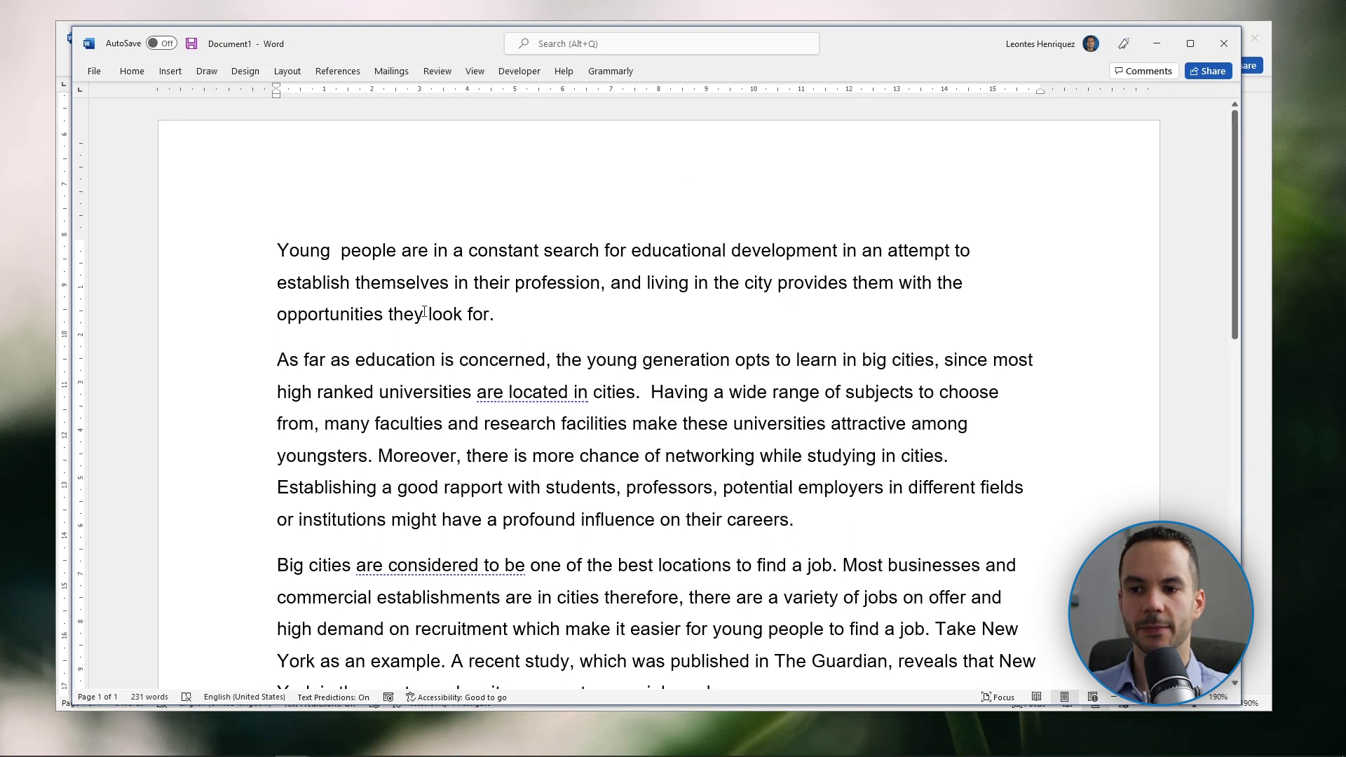
Replace "look for" with "are seeking" at the end of the introduction
scroll(425, 312, "up", 2)
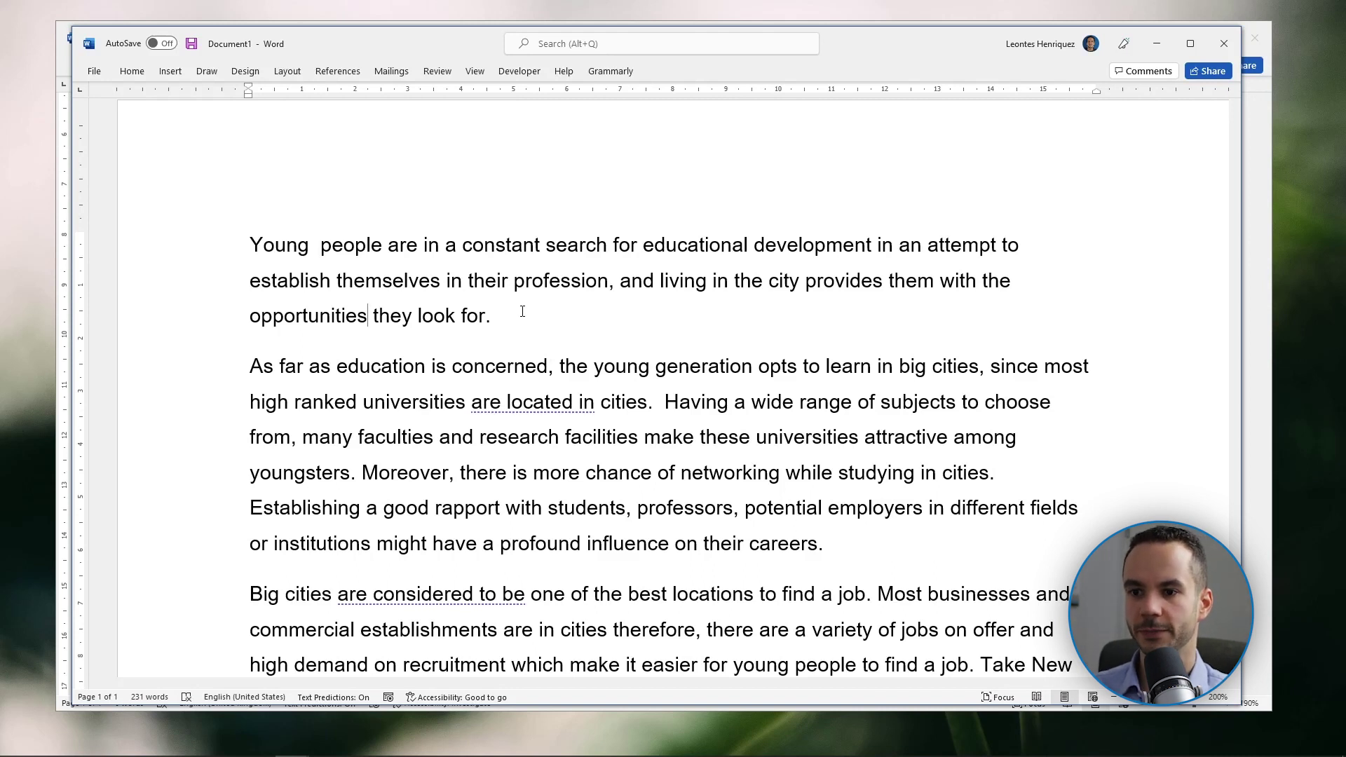
key("Right")
key("Right")
key("Right")
key("ctrl+Delete")
key("ctrl+Delete")
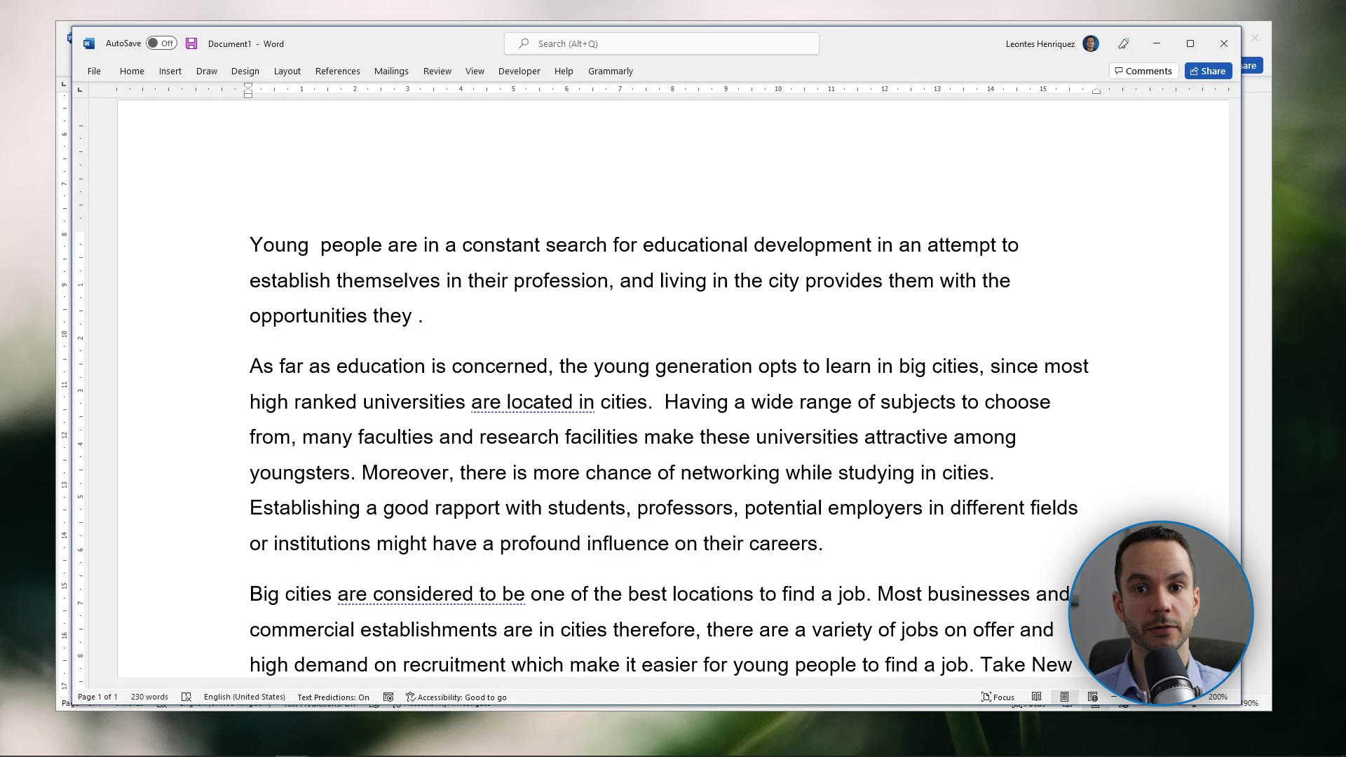
type("are seeking")
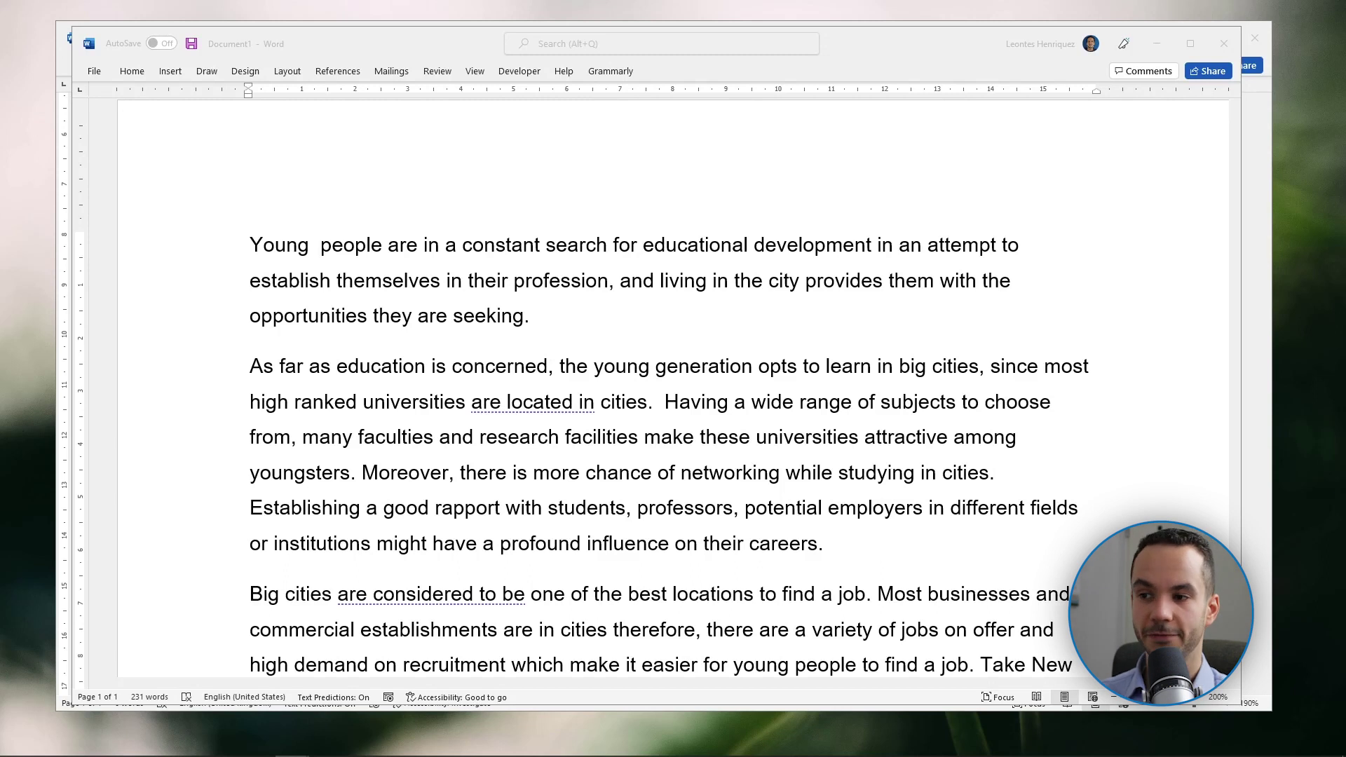
Highlight the word "opts" in yellow in the first sentence of the second paragraph
left_click(769, 367)
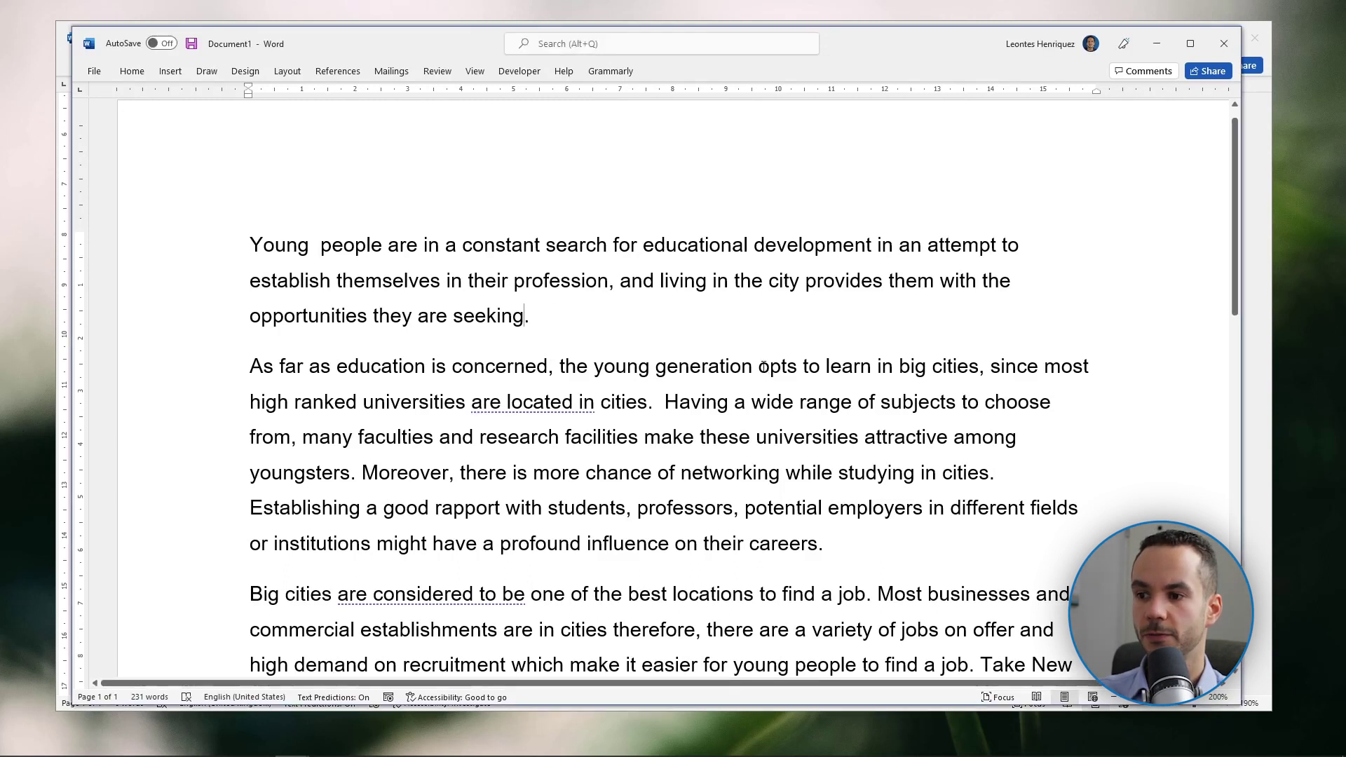
double_click(777, 367)
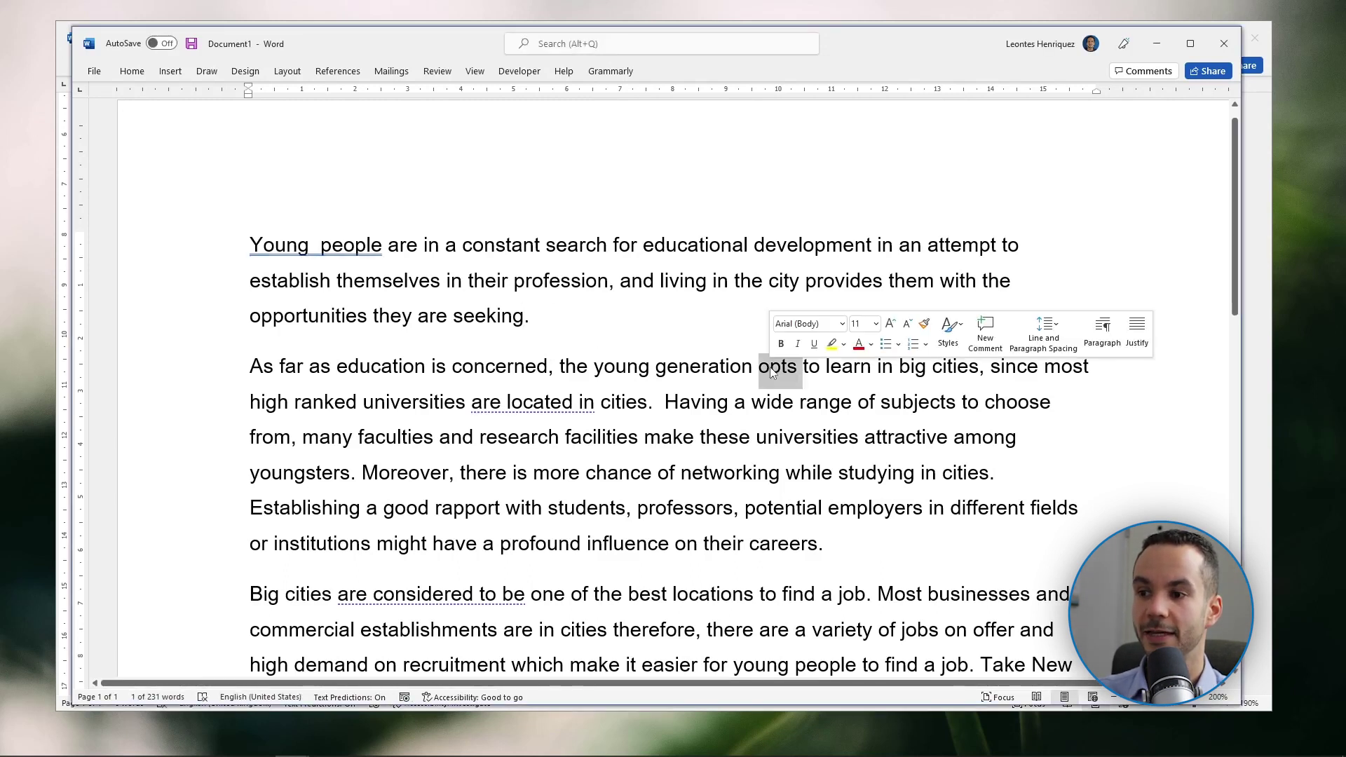
left_click(831, 343)
left_click(820, 386)
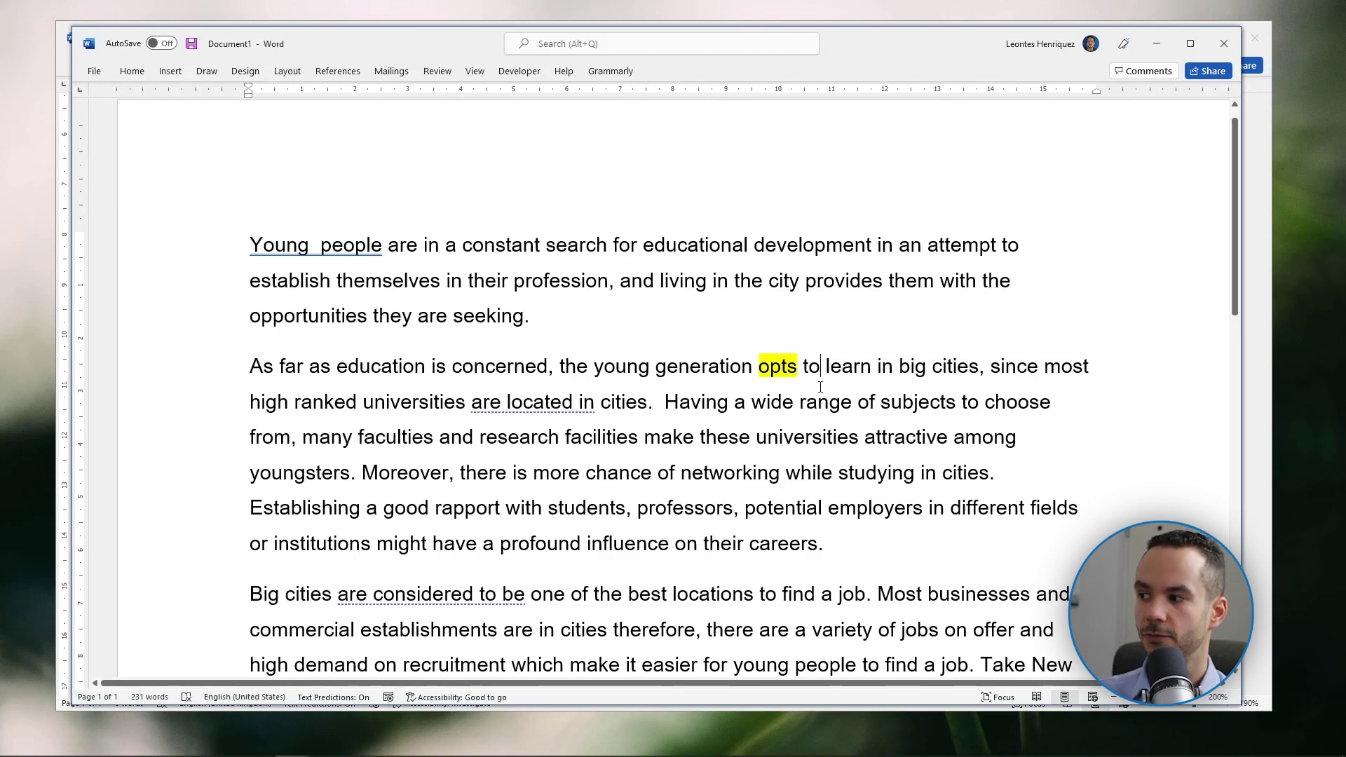
Highlight the phrase "good rapport" in yellow in the last sentence of the second paragraph
double_click(457, 511)
left_click(441, 511)
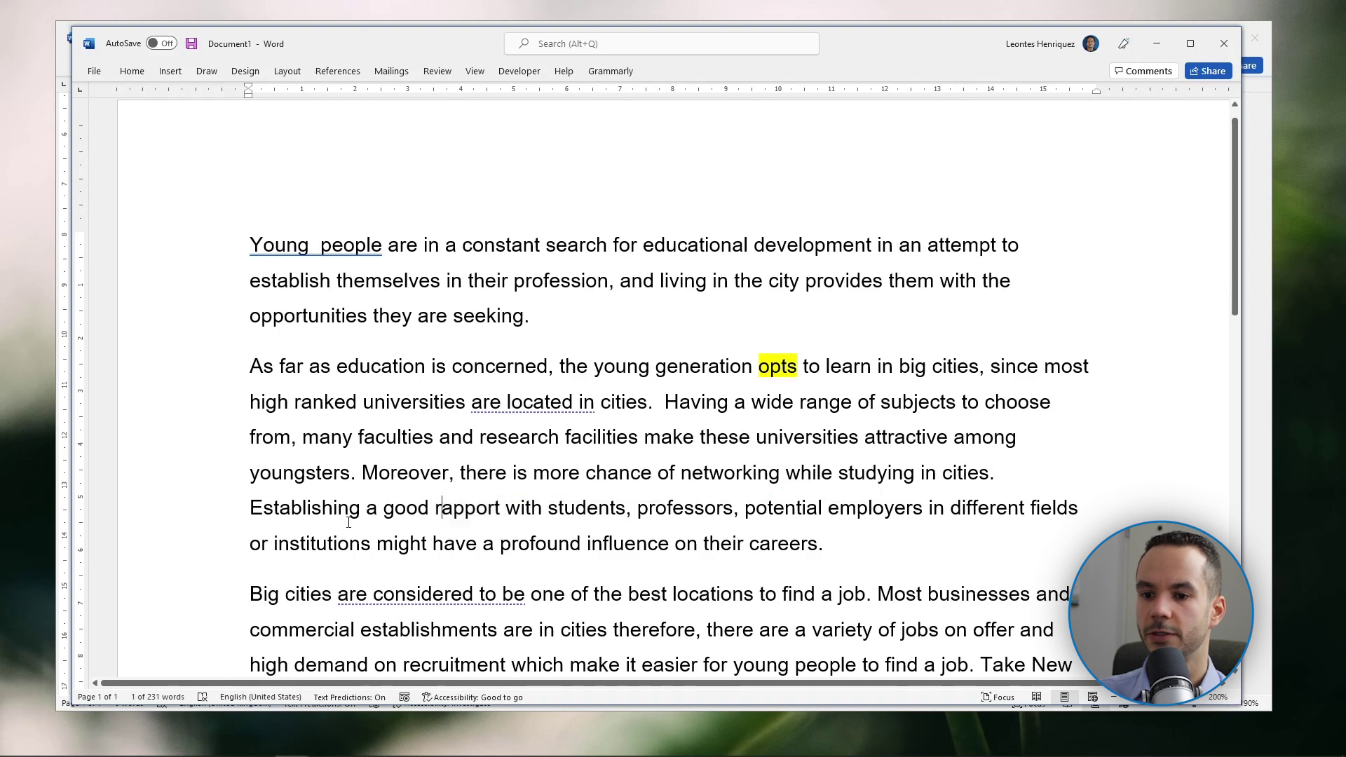
left_click(384, 509)
left_click_drag(410, 511, 502, 511)
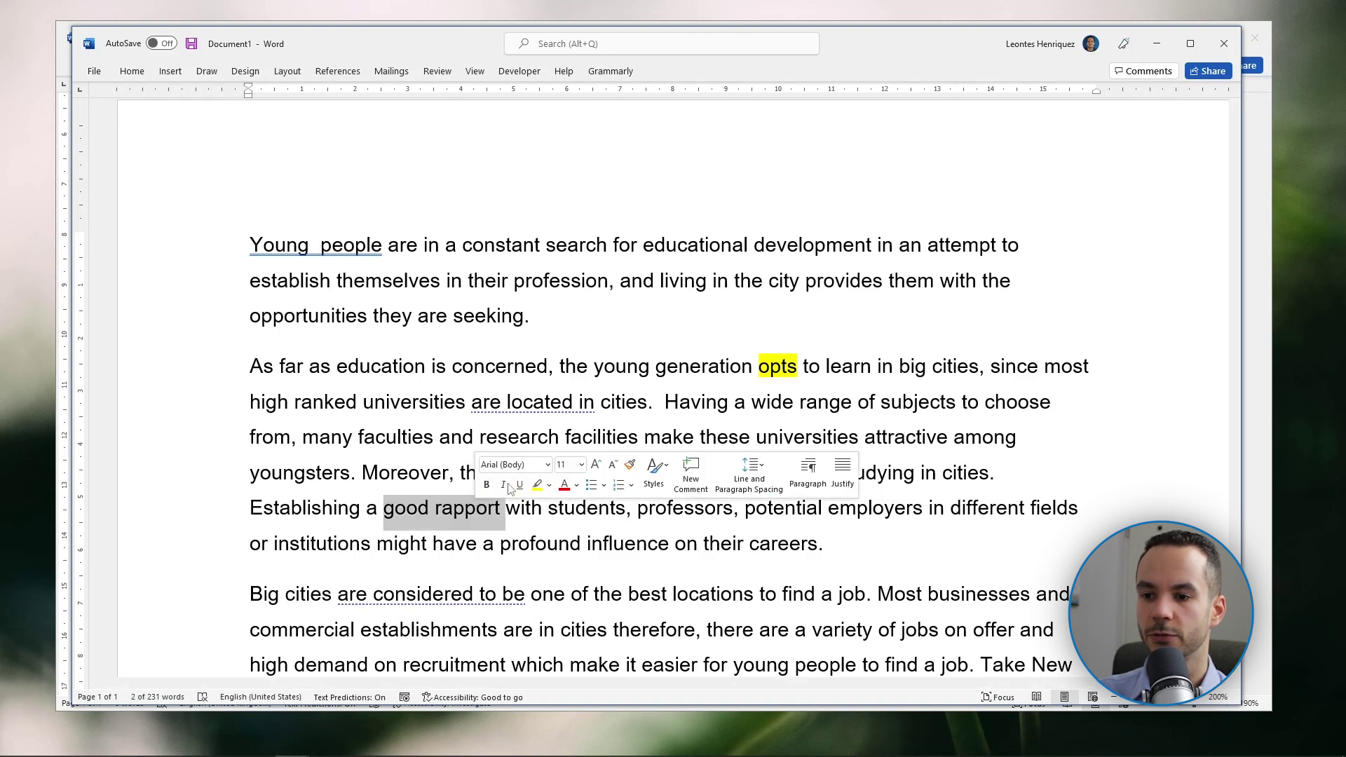
left_click(534, 495)
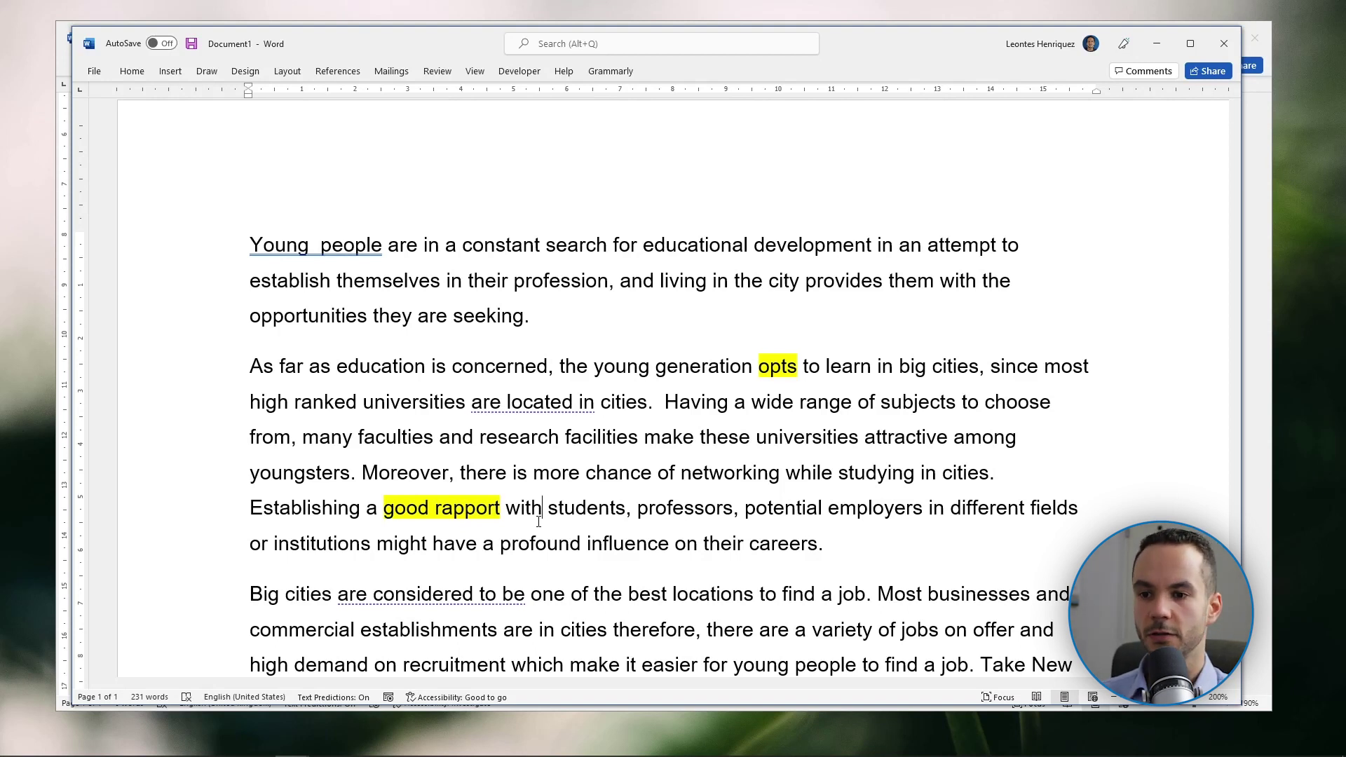
left_click(538, 522)
Replace "As far as education is concerned" with "Concerning education" at the start of the second paragraph
left_click_drag(550, 368, 251, 367)
type("C")
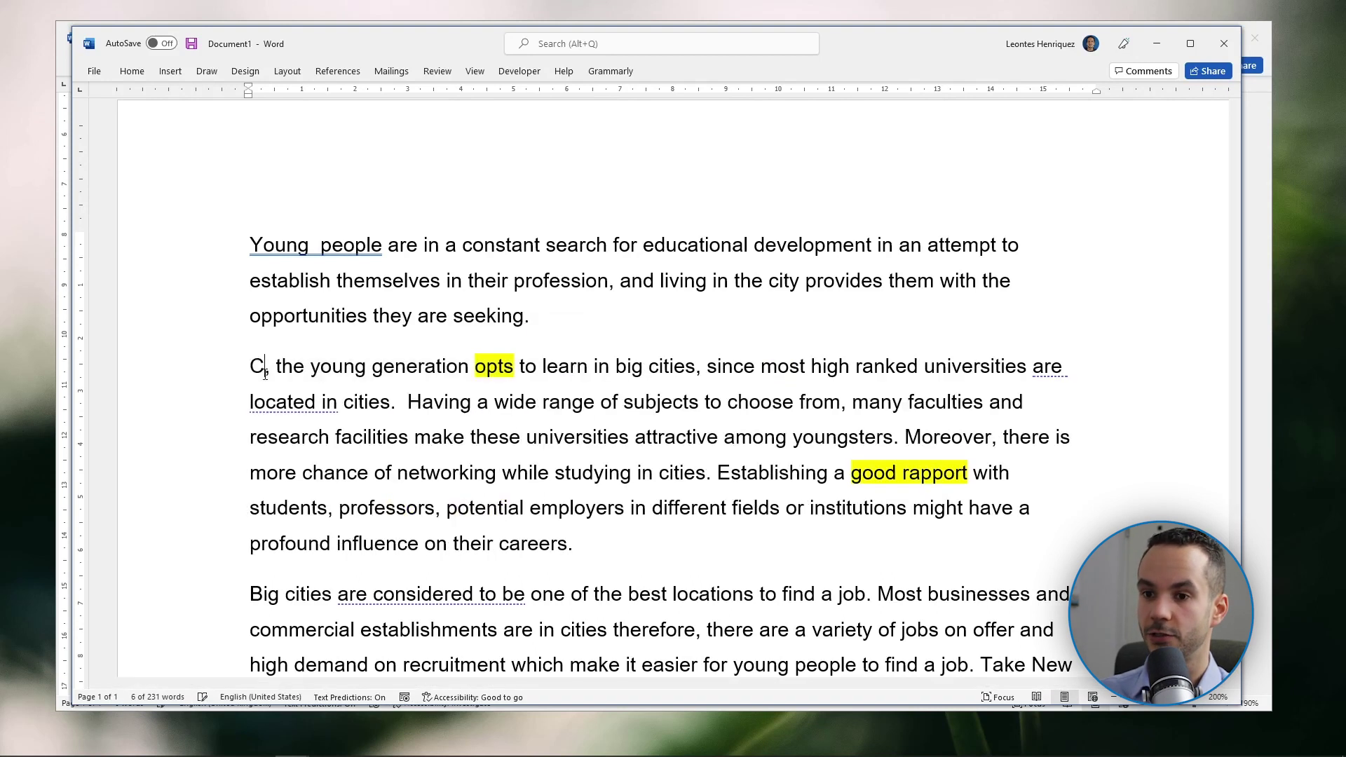
type("oncerning education")
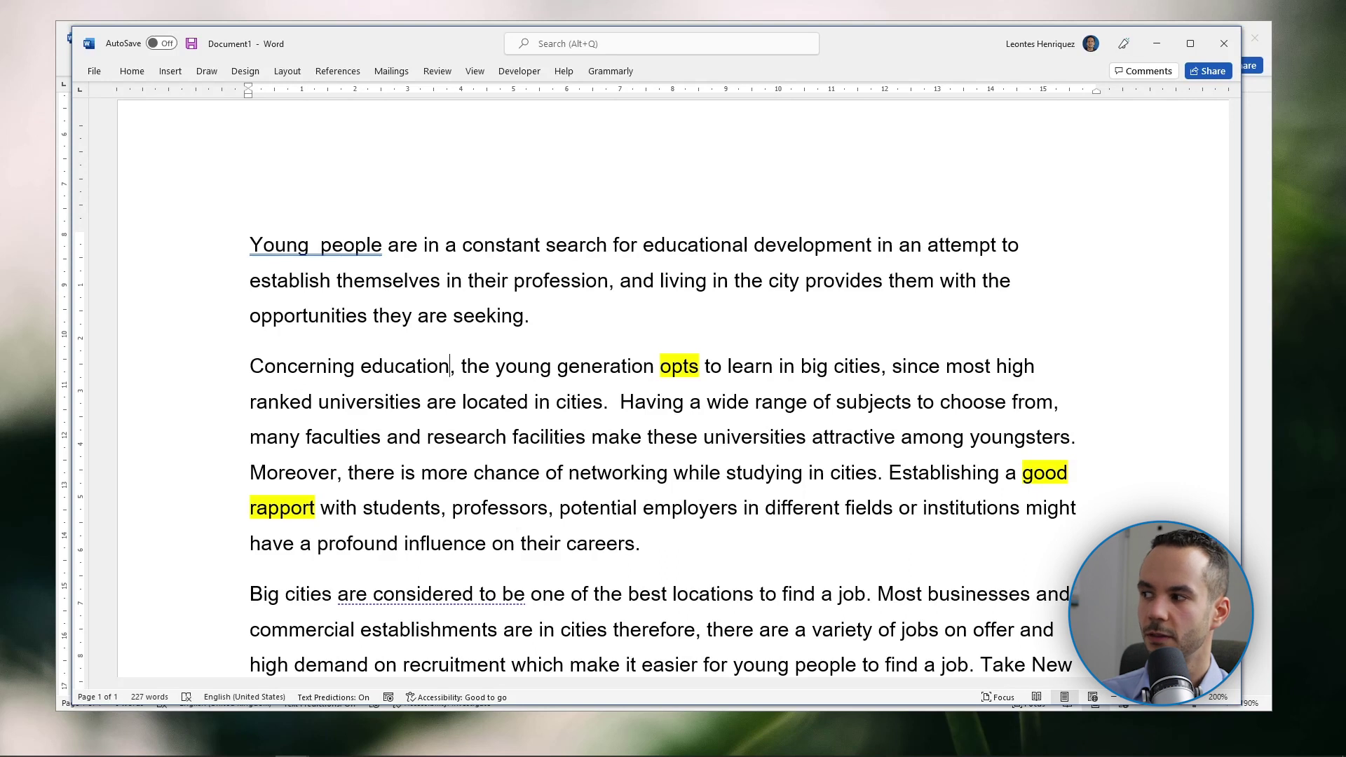
In the second paragraph's first sentence, remove the comma before "since" and insert "big" before the final word "cities"
key("ctrl+Right")
key("ctrl+Right")
key("ctrl+Right")
key("ctrl+Right")
key("ctrl+Right")
key("ctrl+Right")
key("Delete")
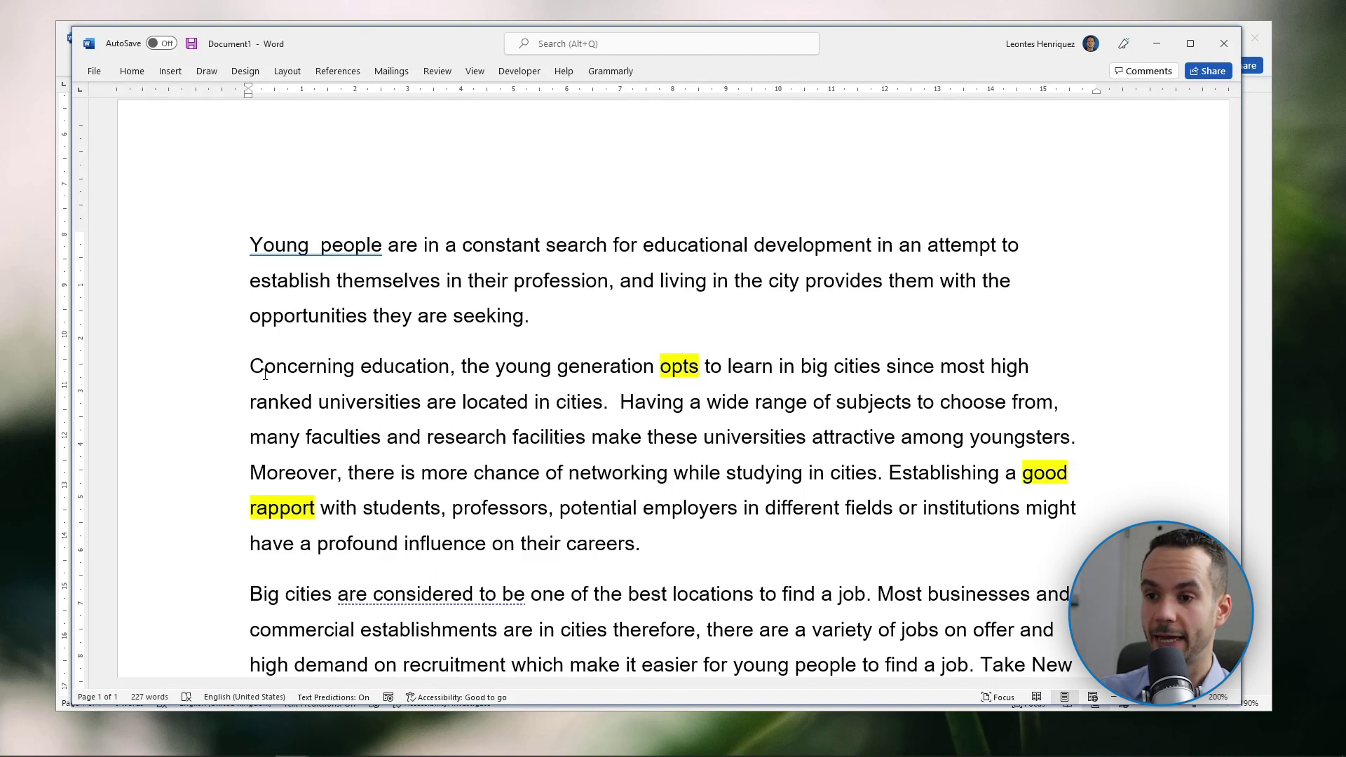
left_click(555, 399)
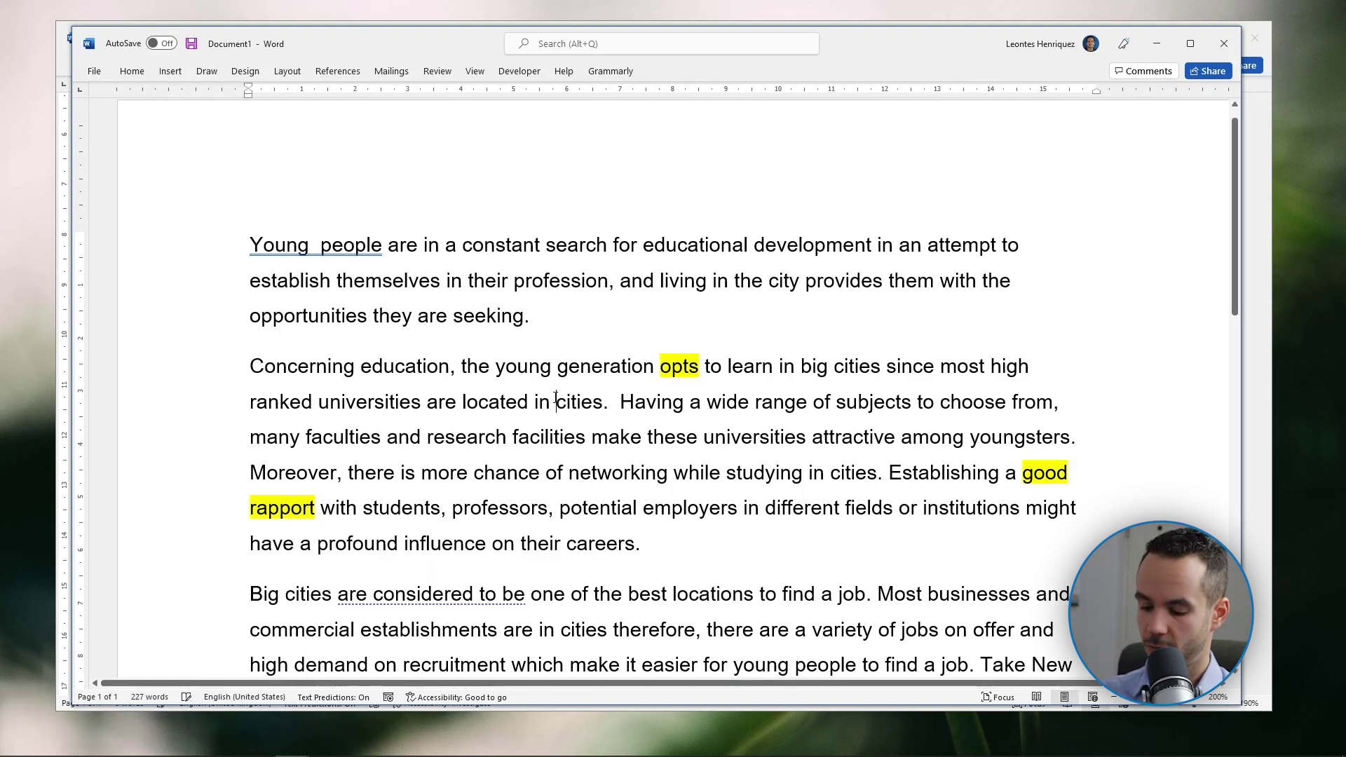
type("big")
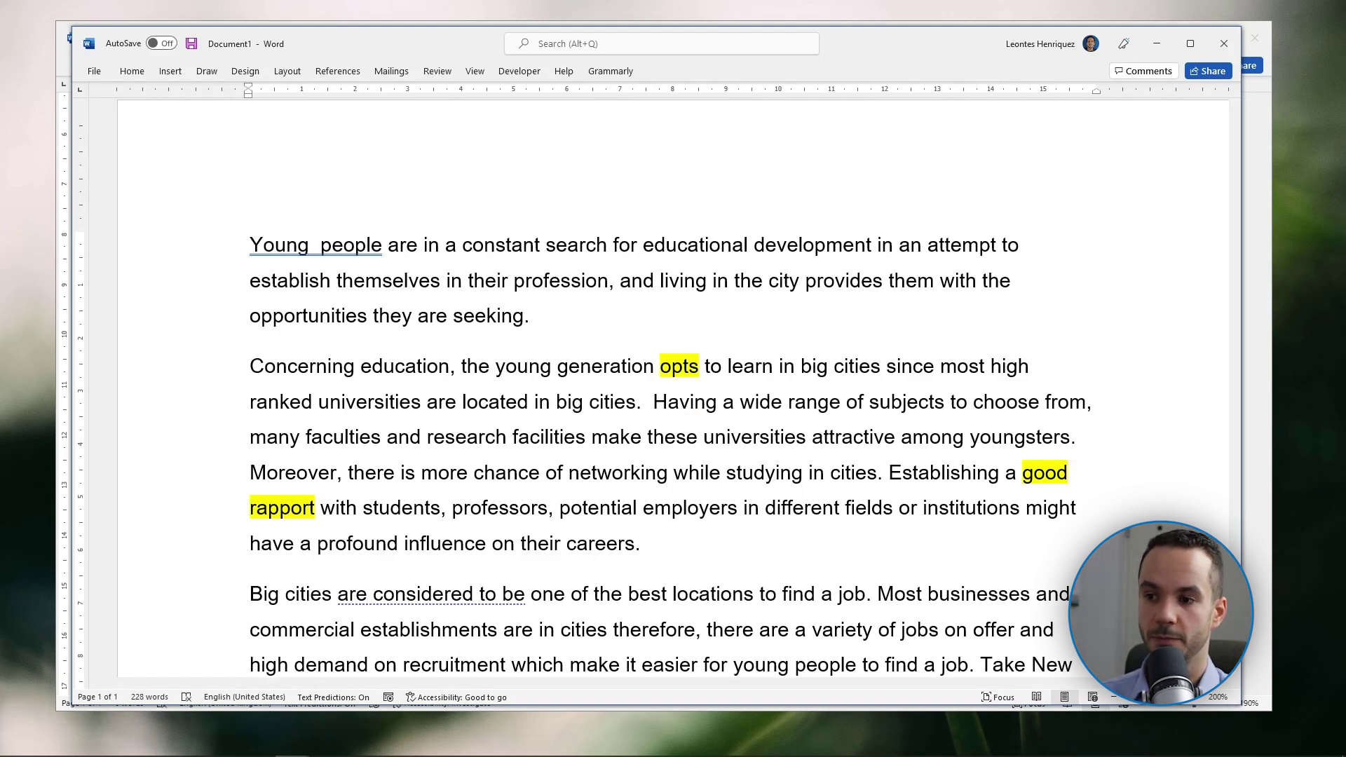
Remove the extra space before "Having" in the second paragraph
key("Right")
key("Right")
key("Right")
key("Right")
key("Right")
key("Right")
key("Right")
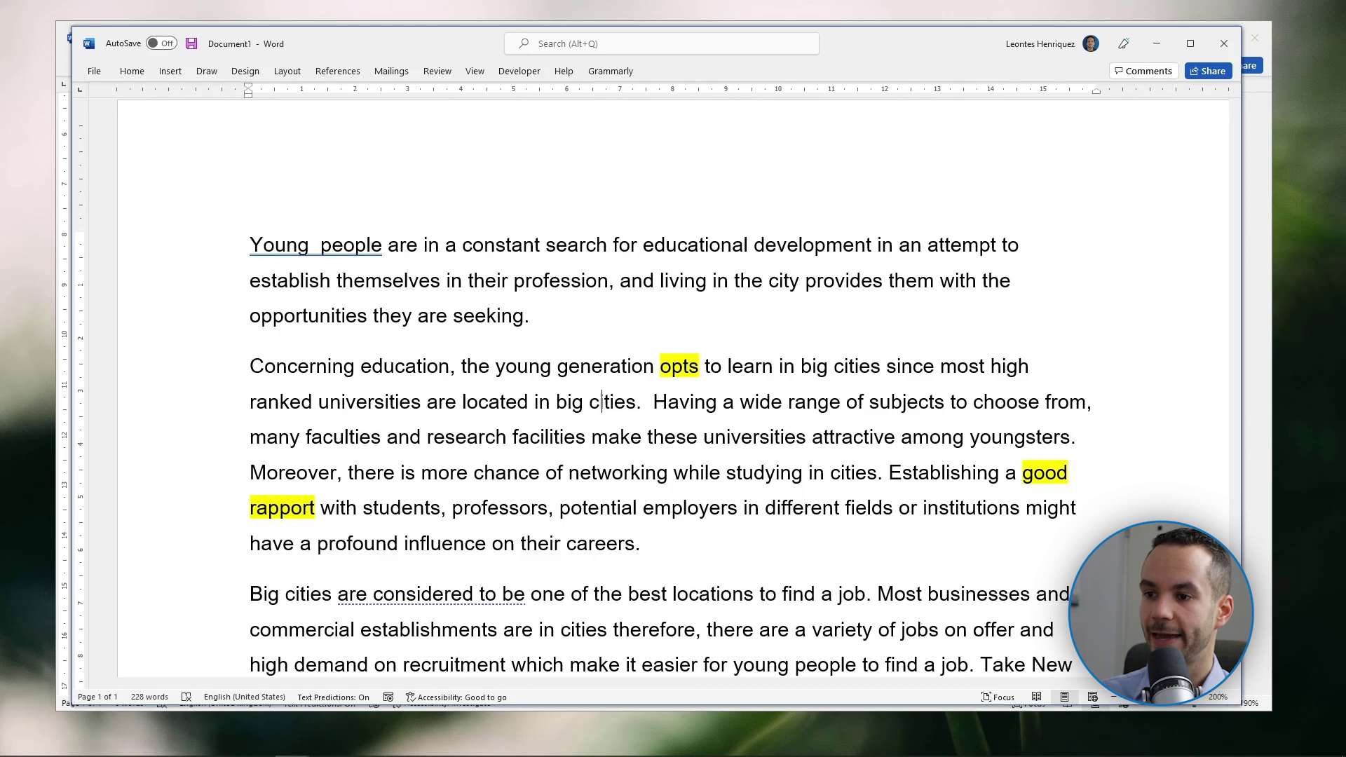
key("Delete")
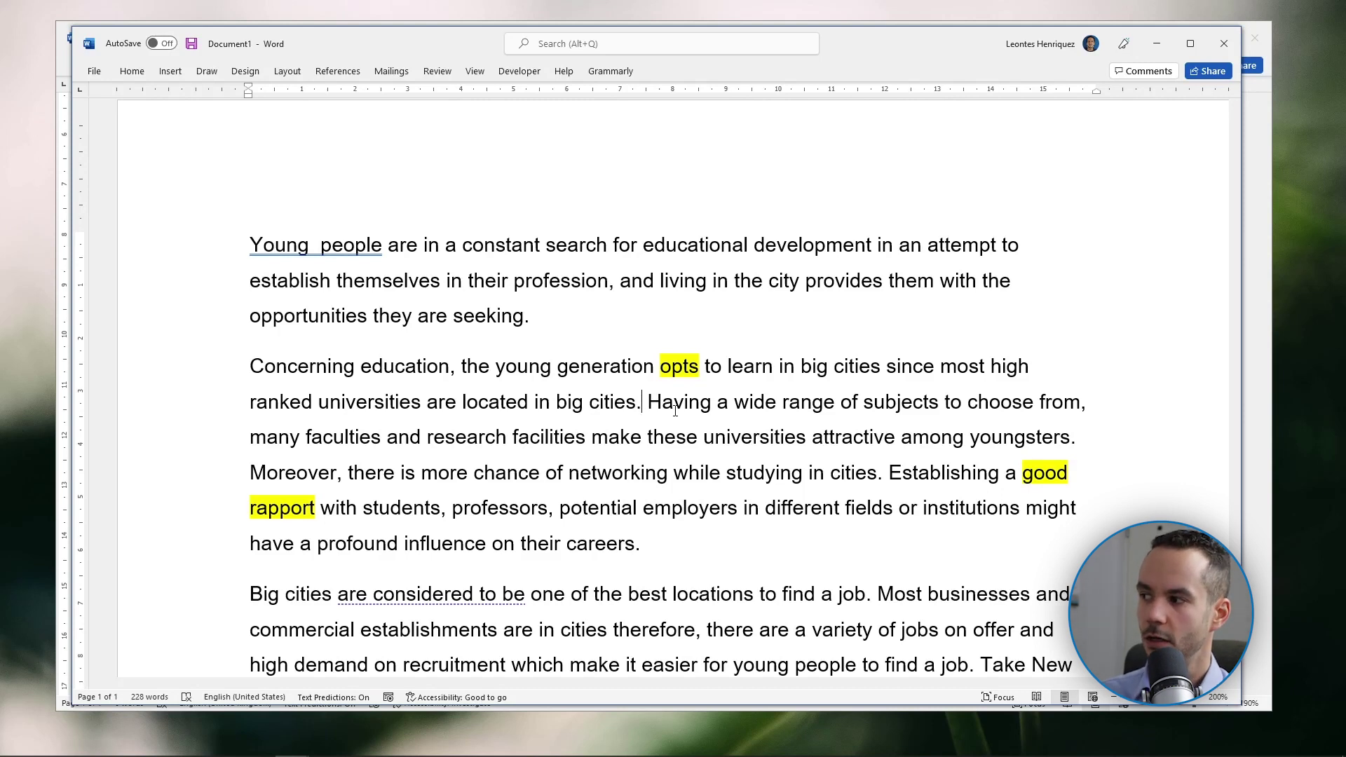
Insert ", faculties, and research facilities" after "a wide range of subjects" in the second paragraph
key("ctrl+Right")
key("ctrl+Right")
key("ctrl+Right")
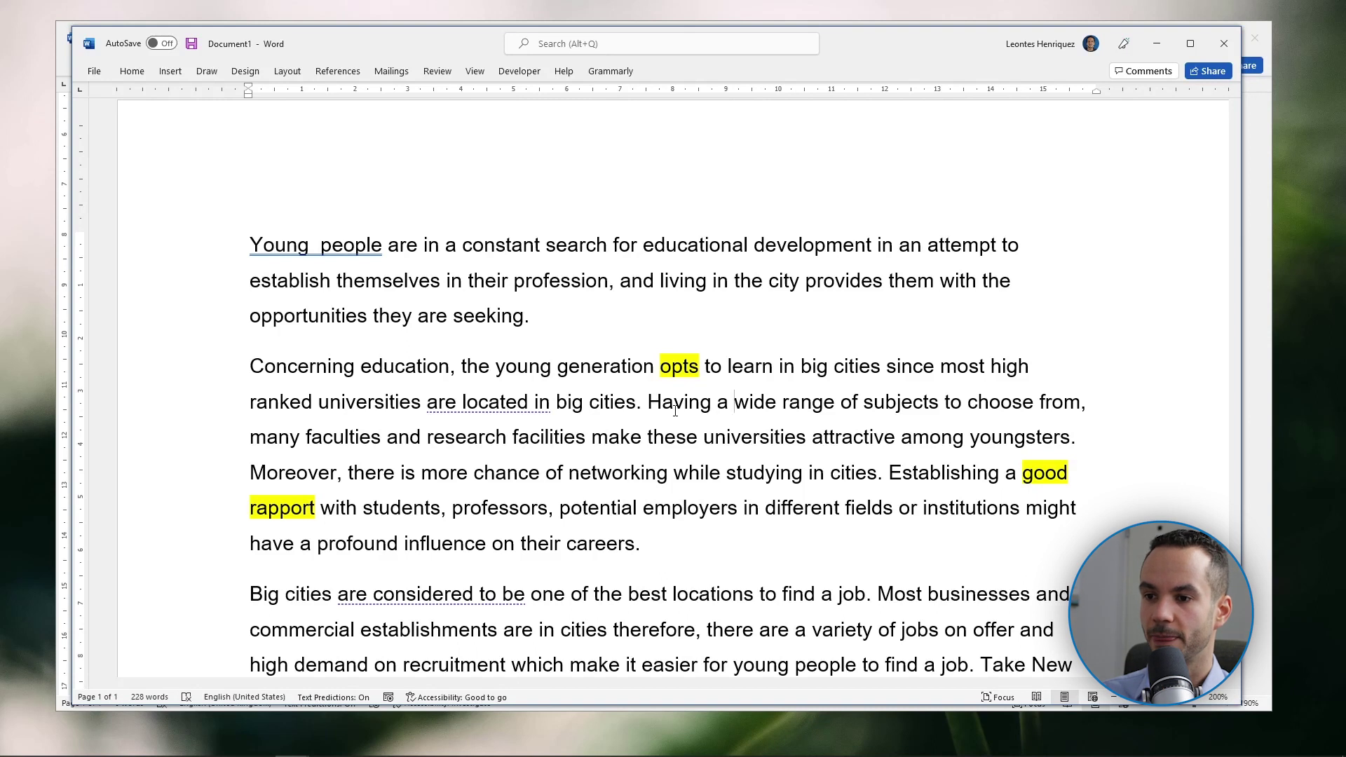
key("ctrl+Right")
key("ctrl+Right")
key("ctrl+Right")
type(", facult")
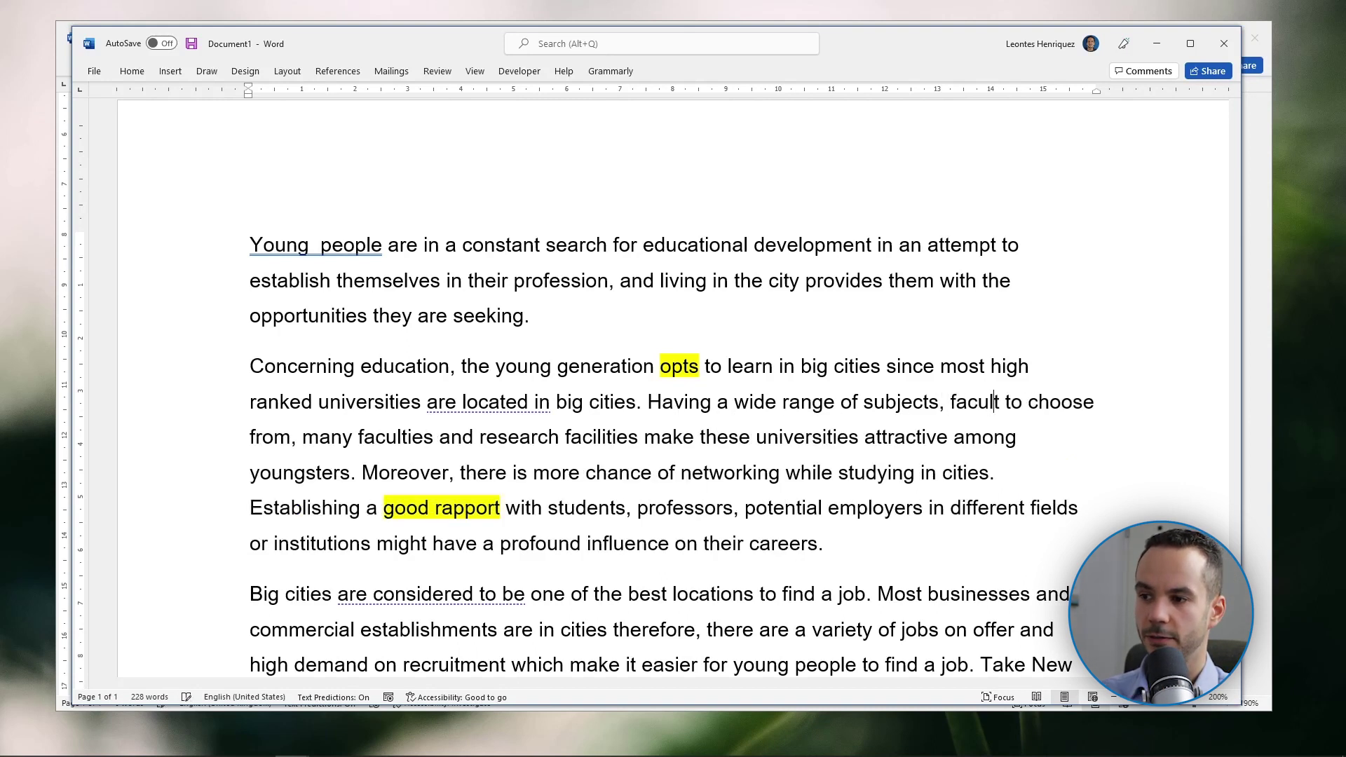
type("ies, and research facilities make these")
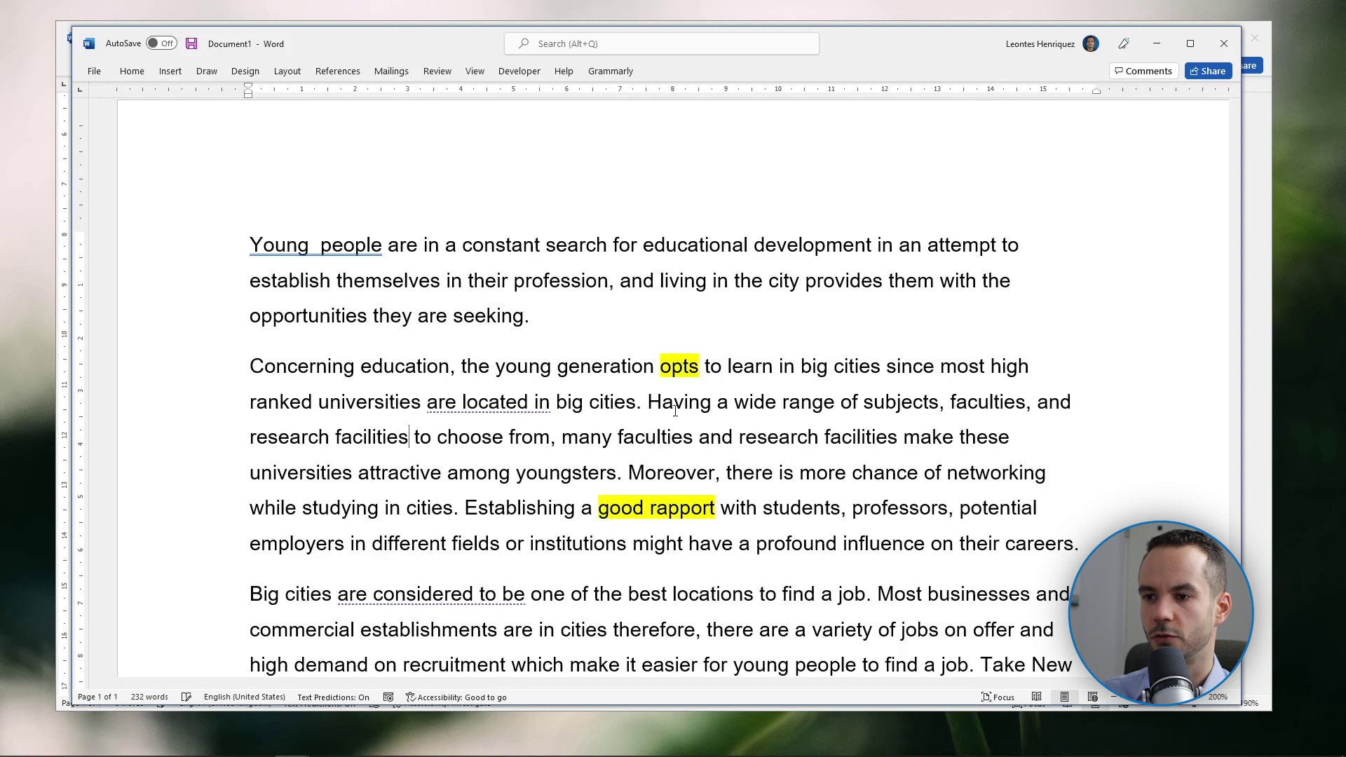
Delete ", many faculties and research facilities" after "to choose from" in the second paragraph
key("ctrl+Right")
key("ctrl+Delete")
key("ctrl+Delete")
key("ctrl+Delete")
key("ctrl+Delete")
key("ctrl+Delete")
key("ctrl+Delete")
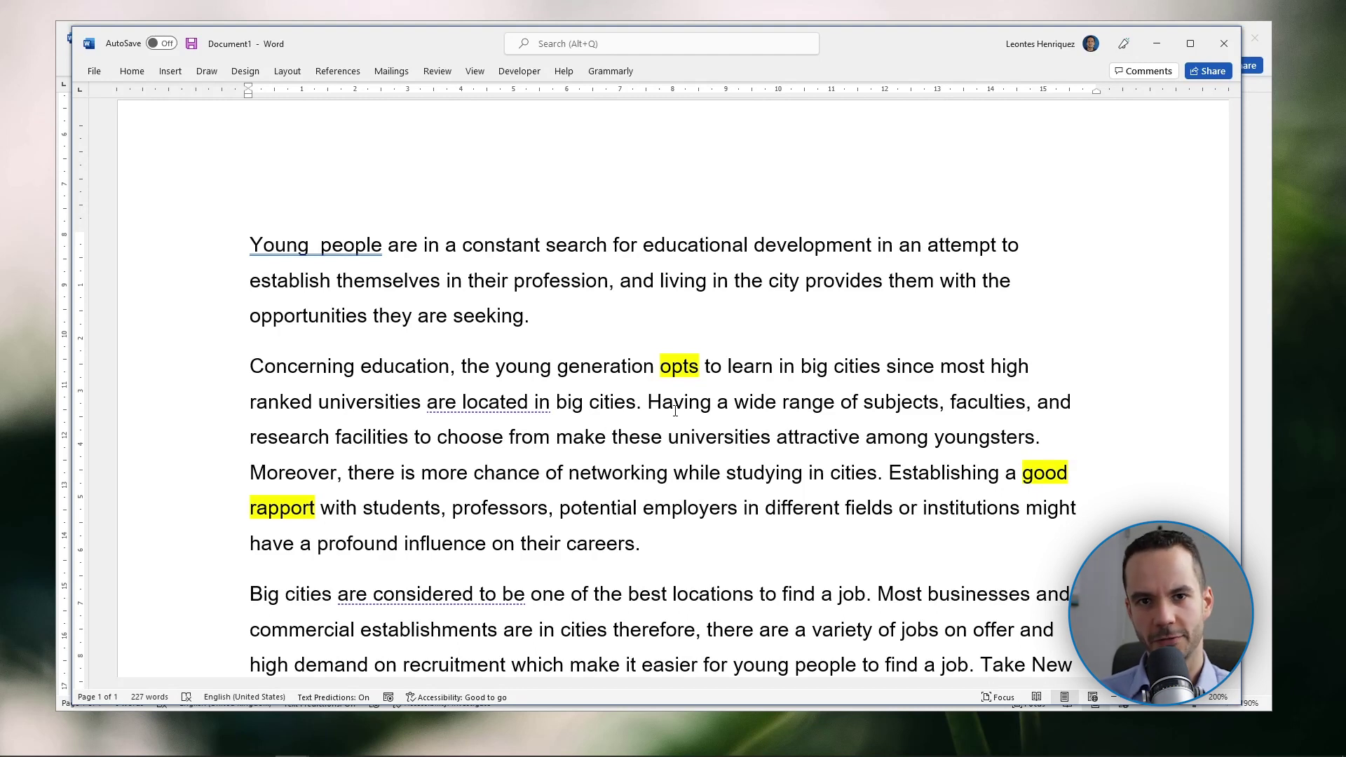
In the same sentence, change "make" to "makes" and replace "among youngsters" with "to adolescents"
type("x")
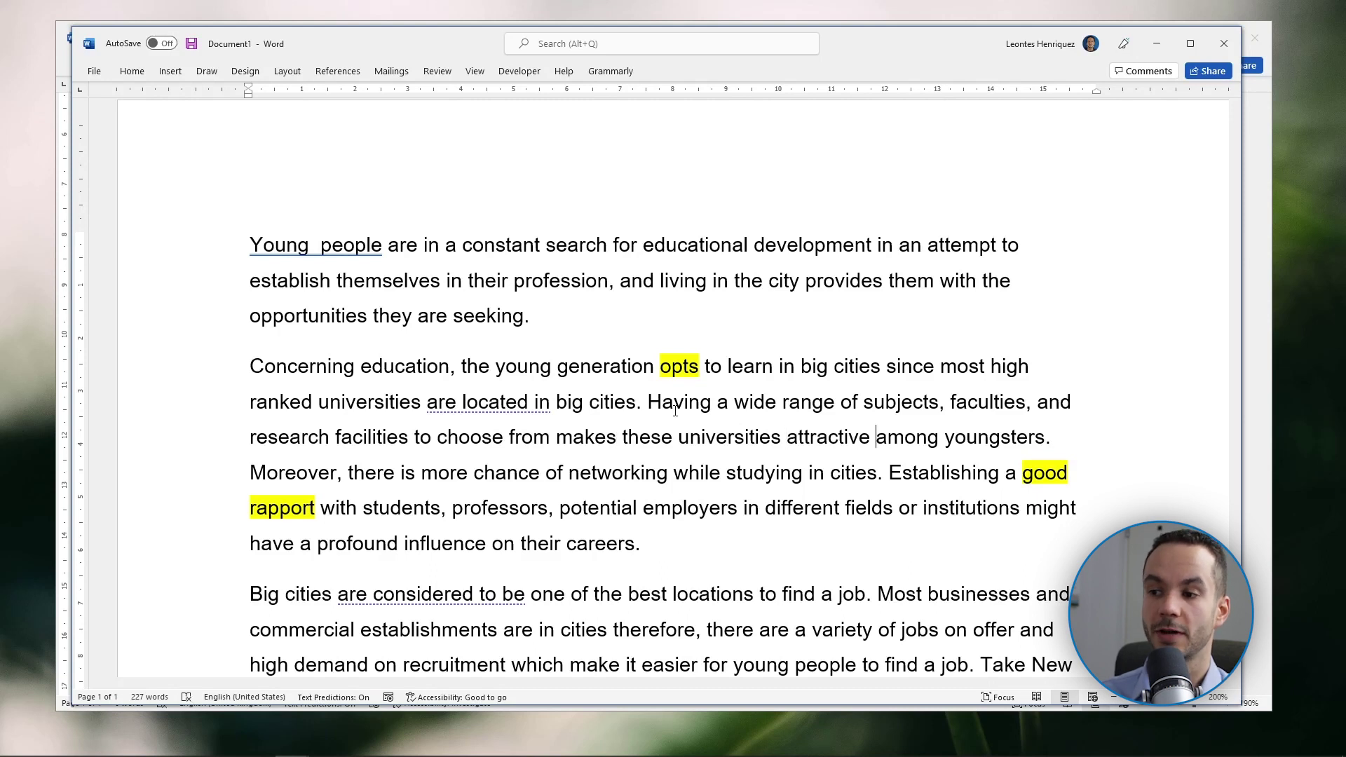
key("ctrl+BackSpace")
type("to")
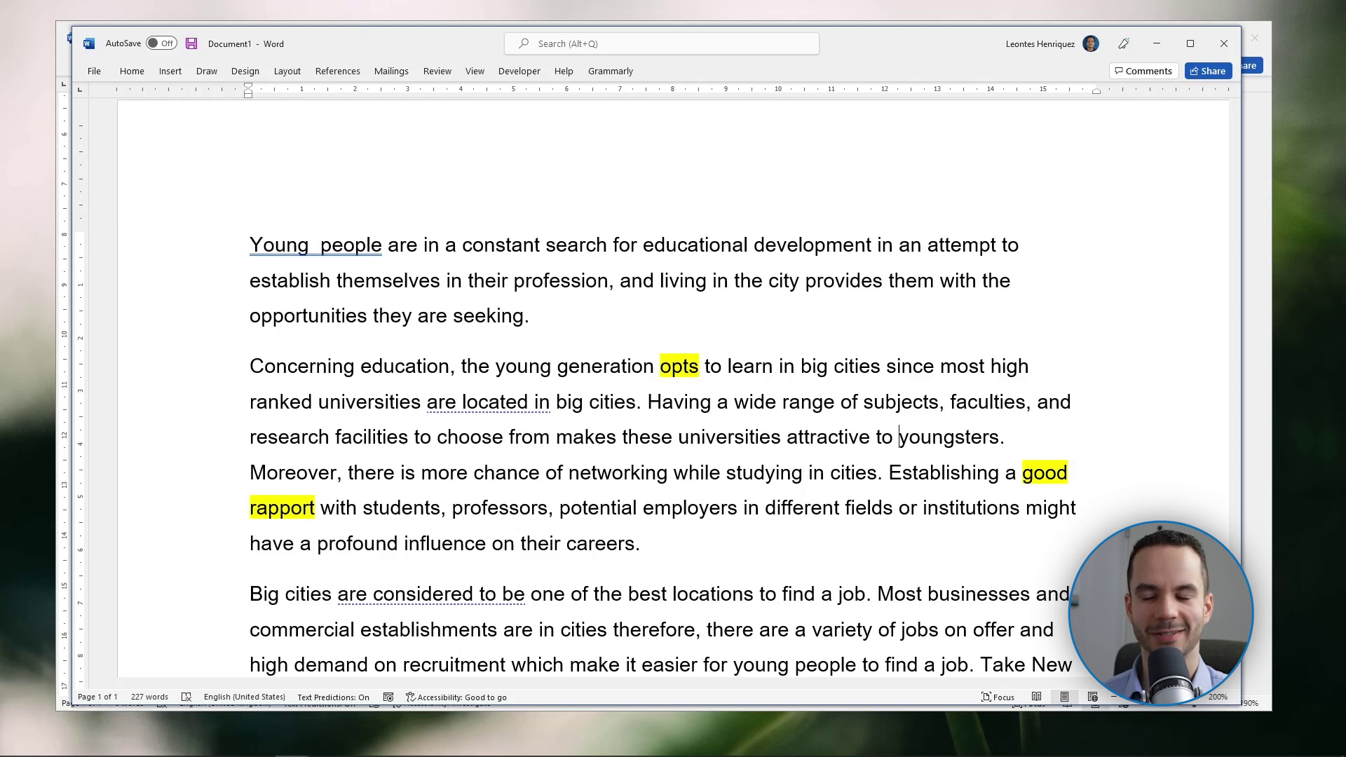
key("ctrl+BackSpace")
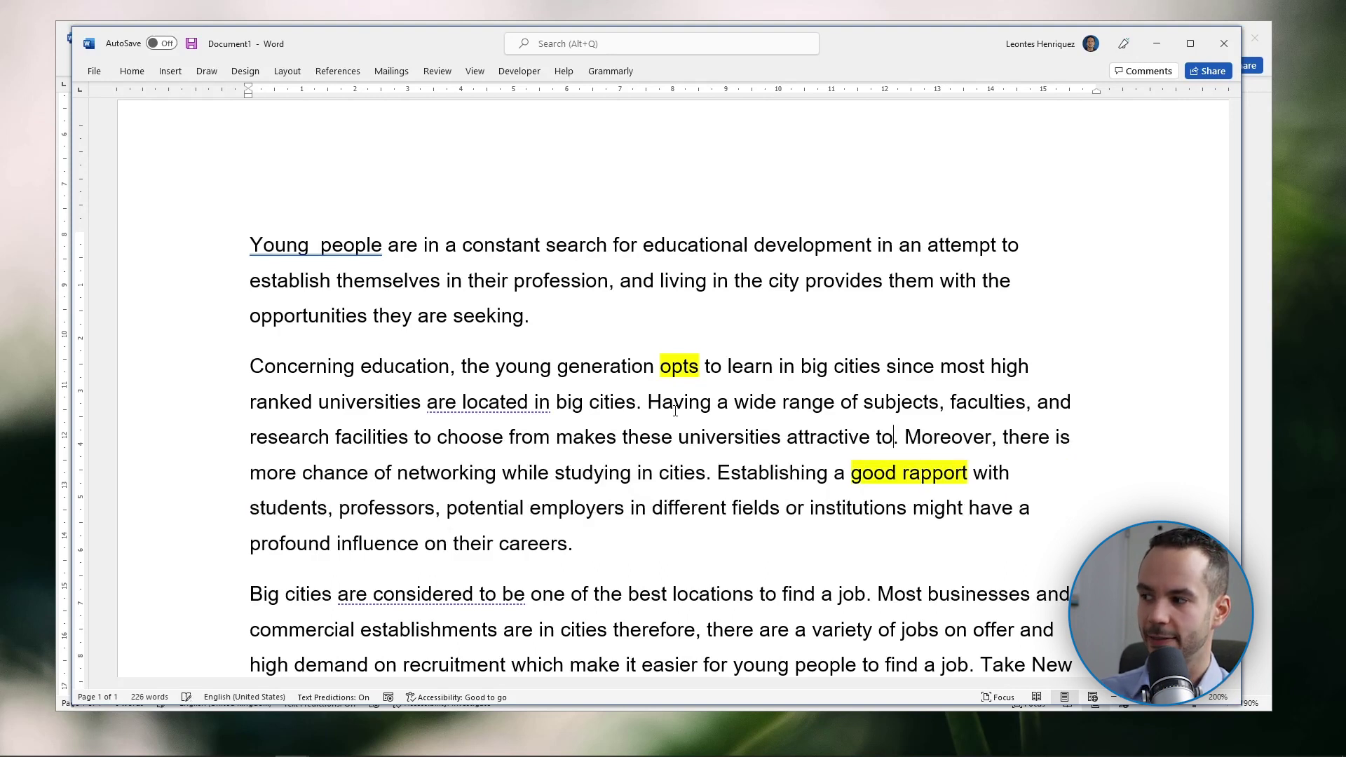
type("ad")
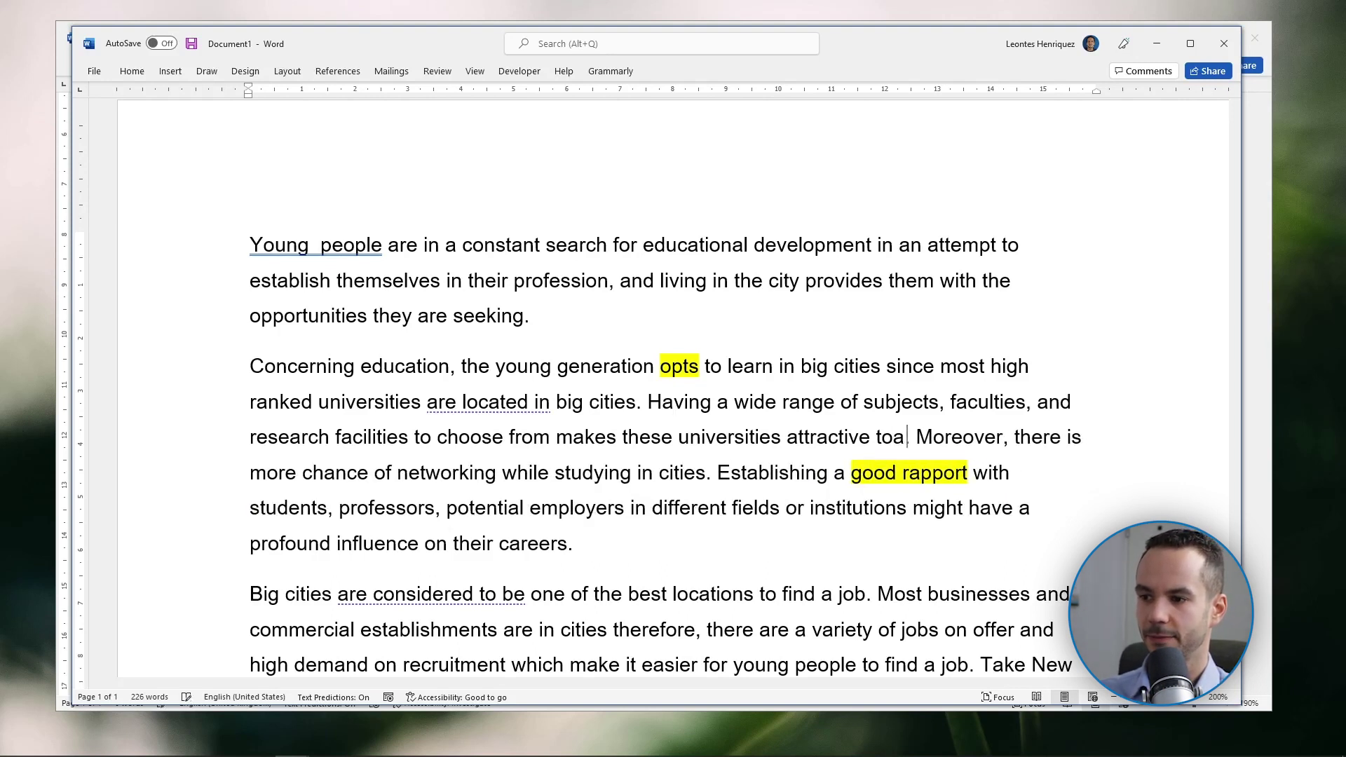
type("olescents.")
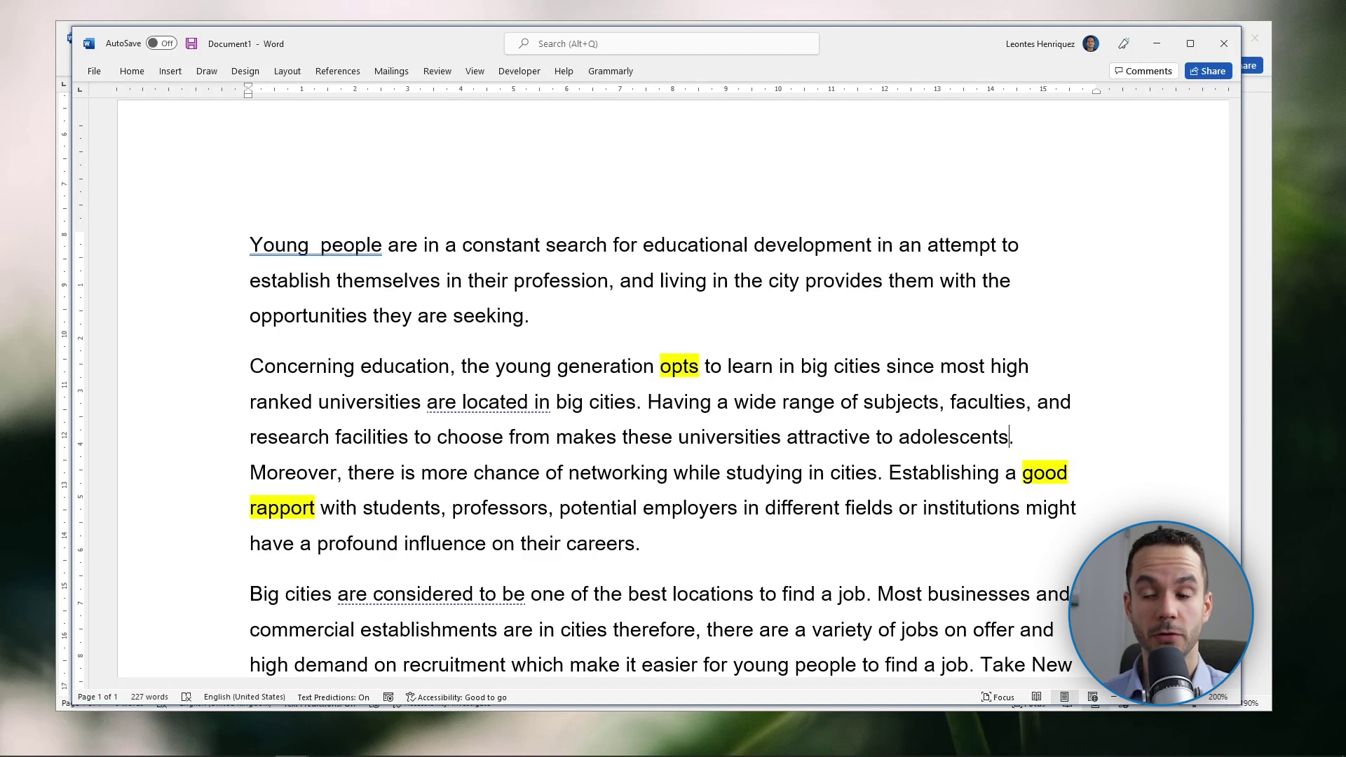
Highlight the word "Moreover" in bright green in the second paragraph
double_click(286, 472)
left_click(358, 454)
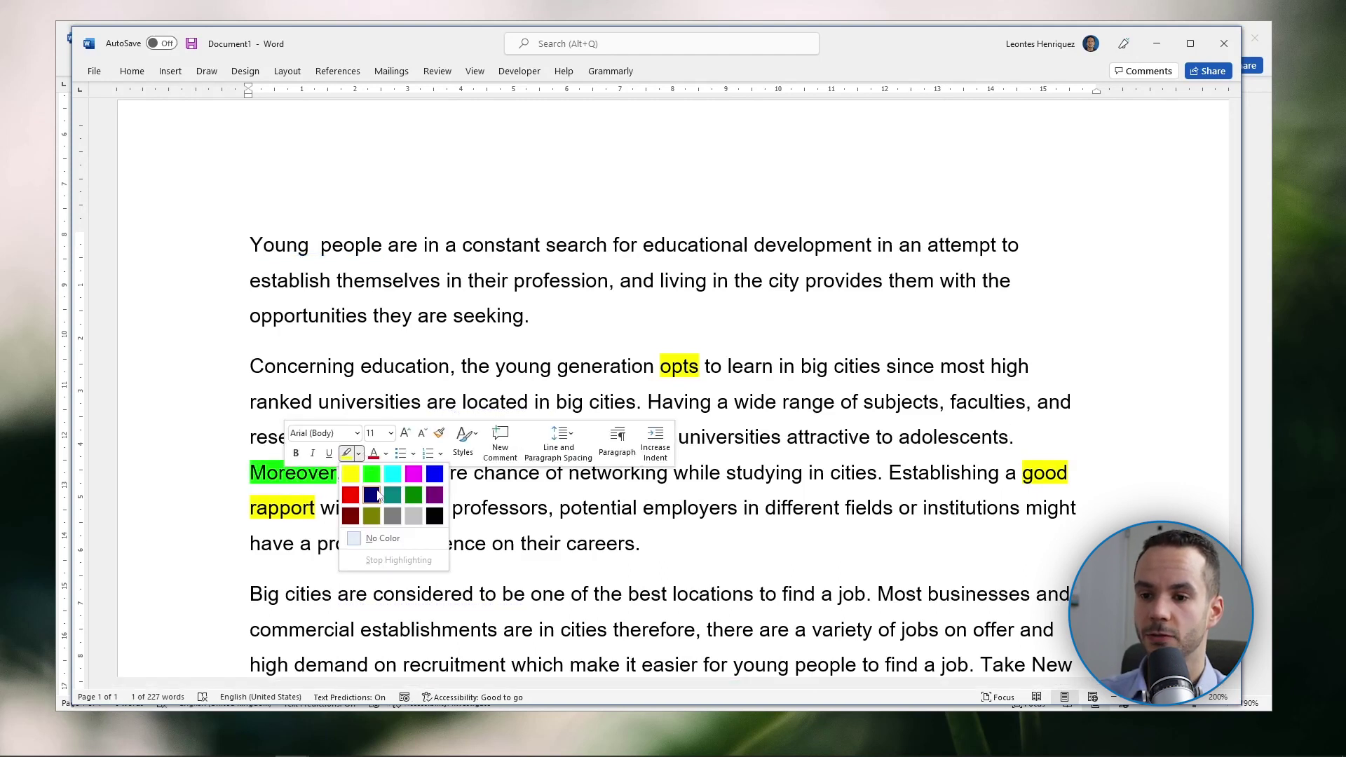
left_click(372, 471)
left_click(580, 489)
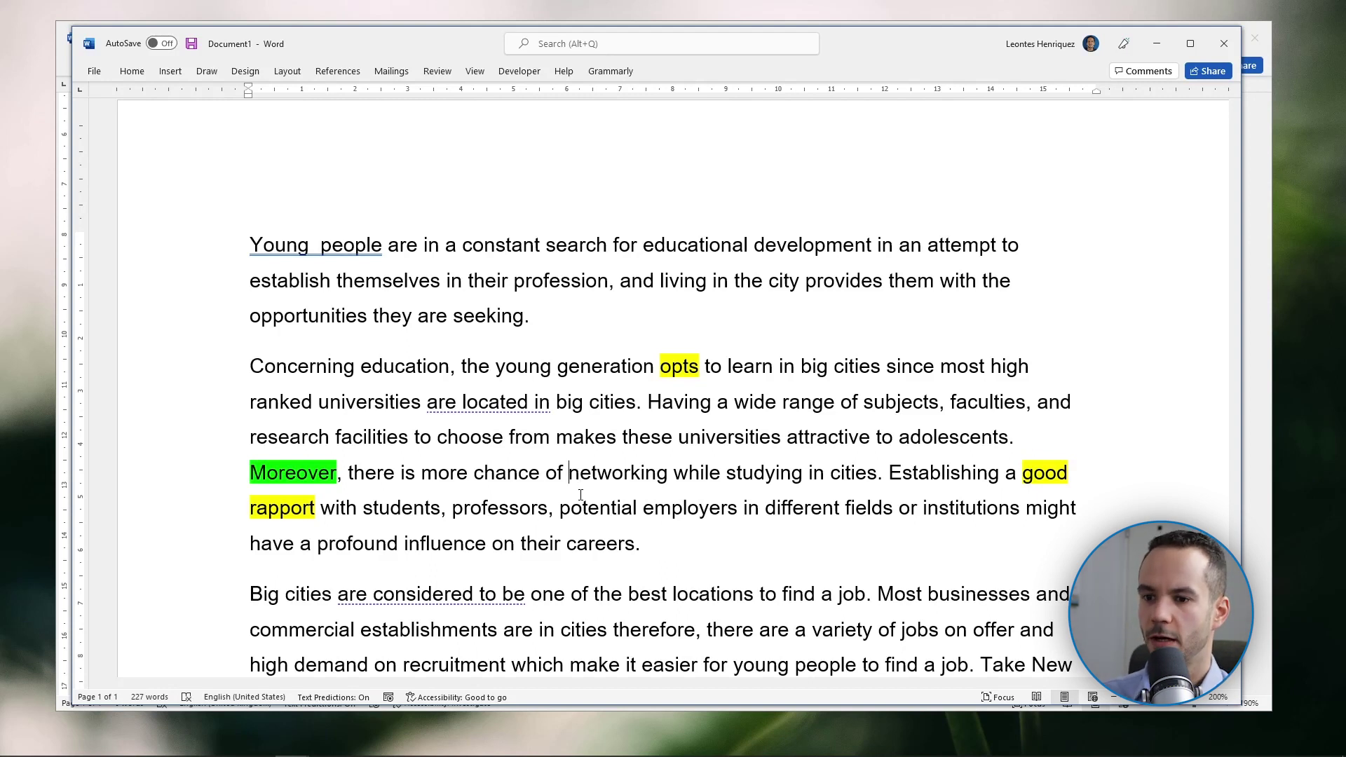
Reword the text after "Moreover, there" from "is more chance of networking" to "are more networking opportunities"
double_click(409, 473)
type("are")
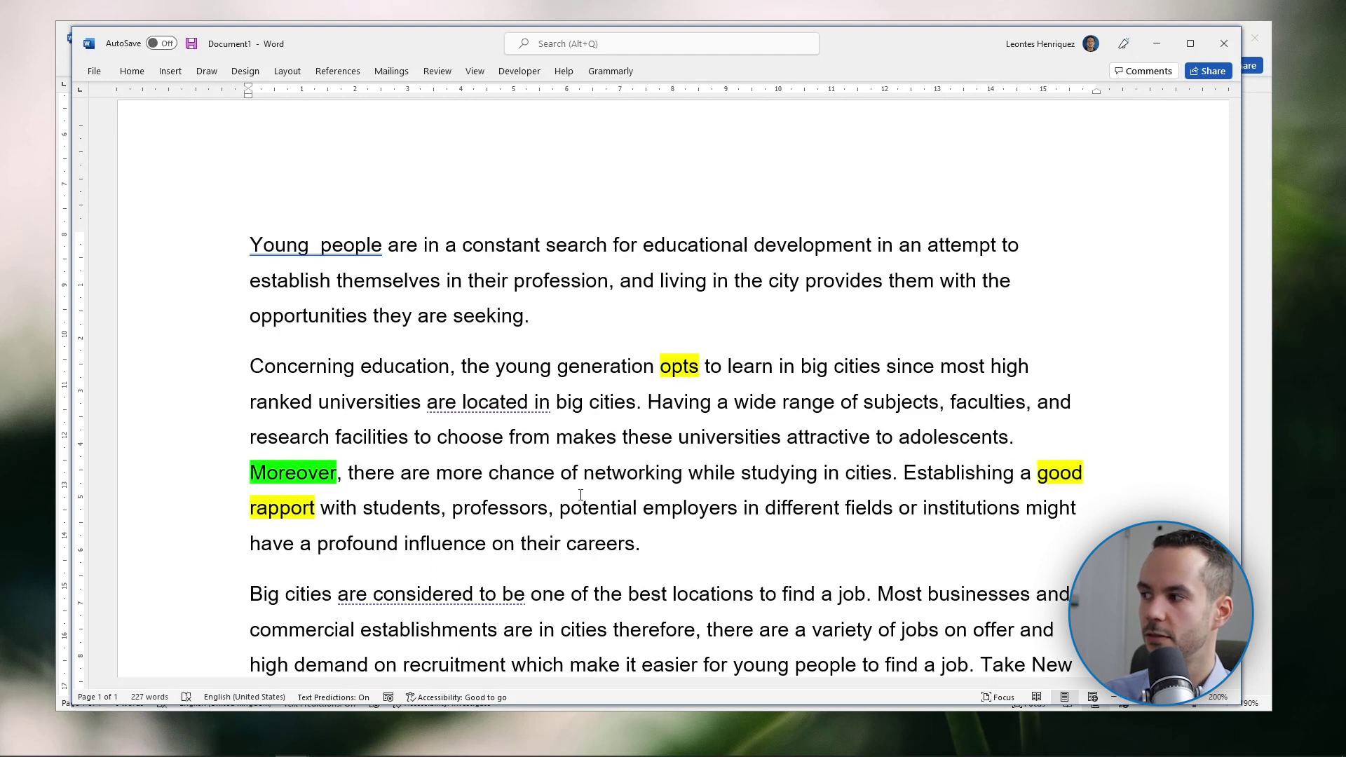
key("ctrl+Delete")
type("oppor")
key("BackSpace")
key("BackSpace")
key("BackSpace")
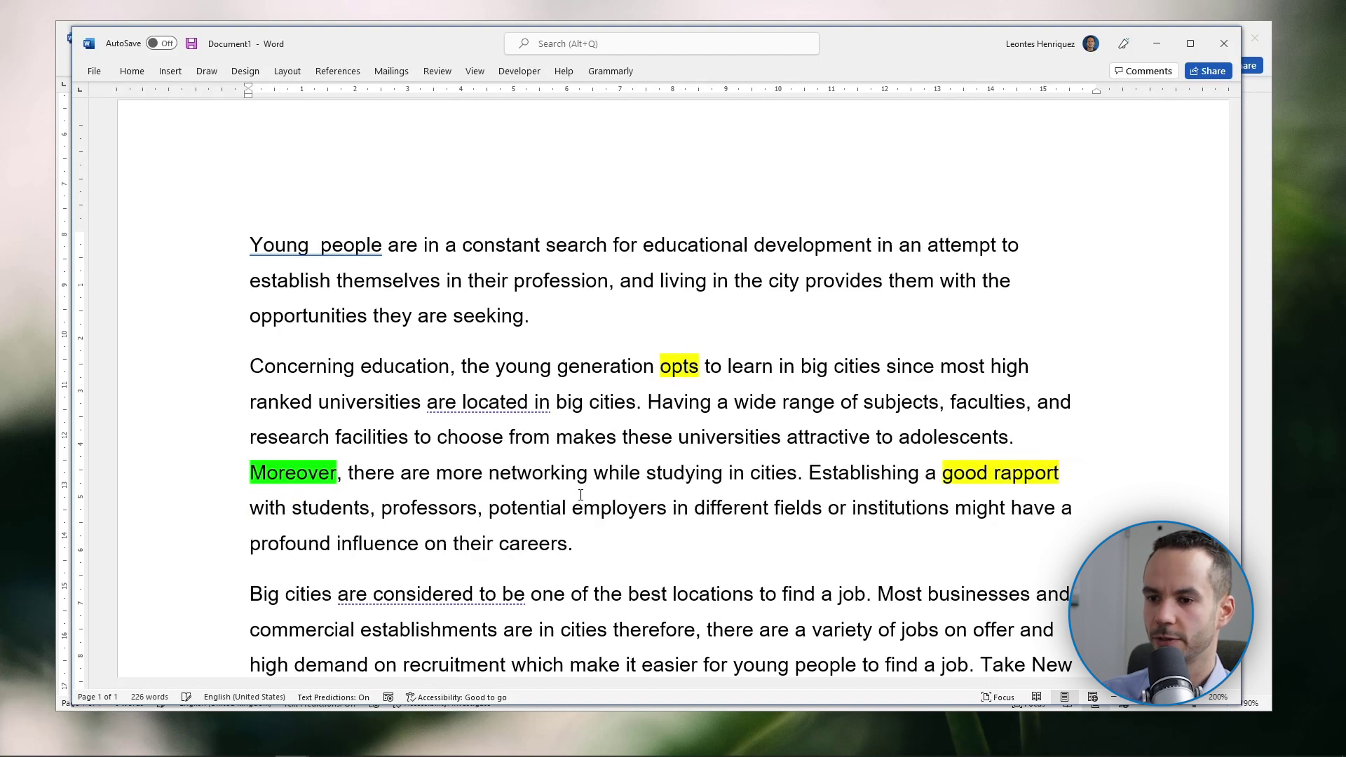
type("opportunities")
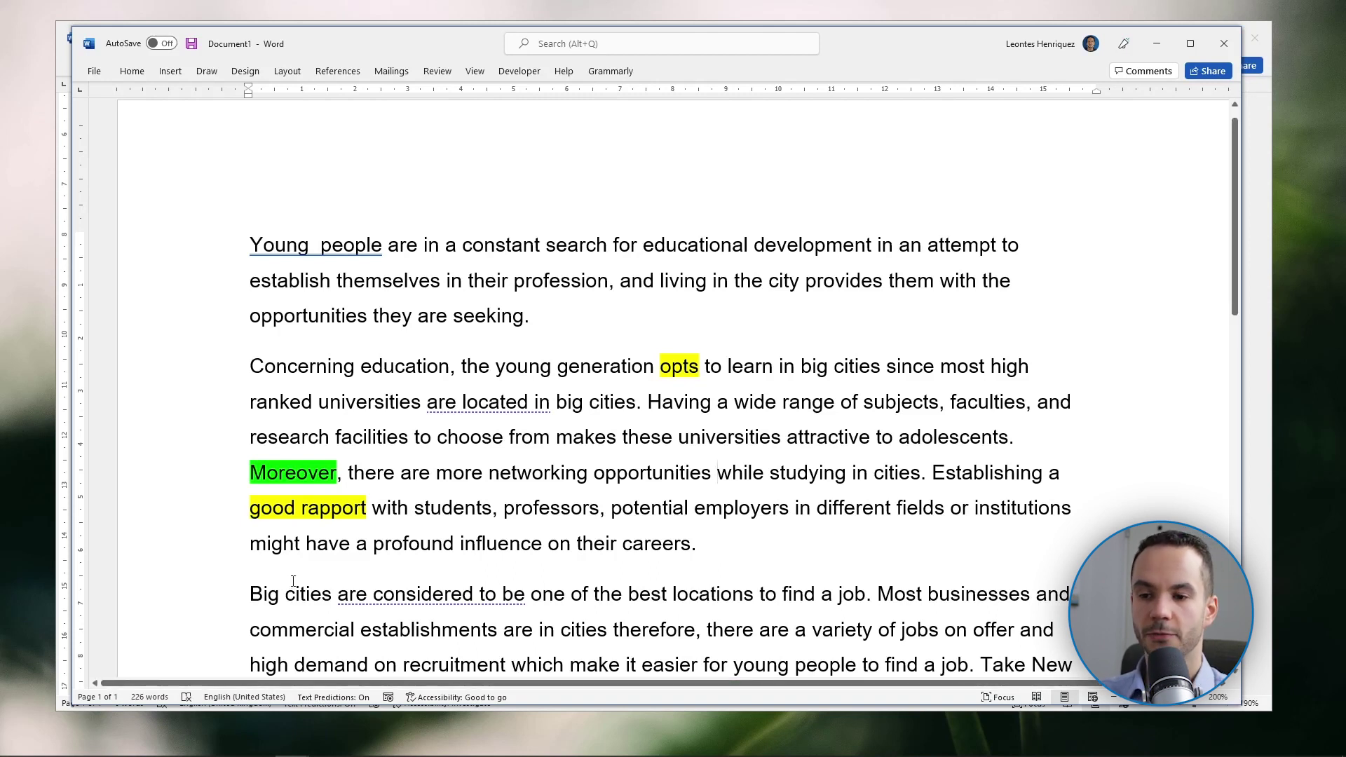
Highlight the word "profound" in yellow in the last sentence of the second paragraph
double_click(398, 543)
right_click(417, 547)
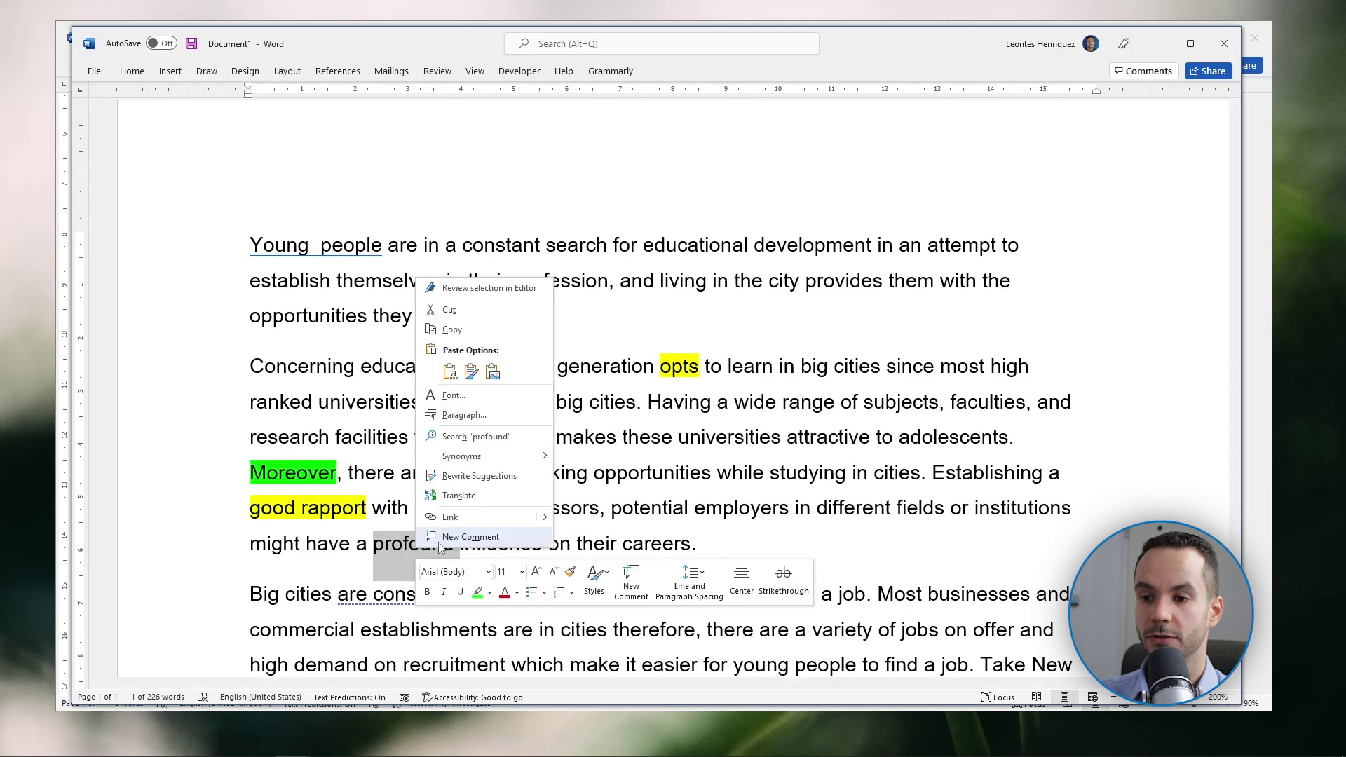
left_click(489, 593)
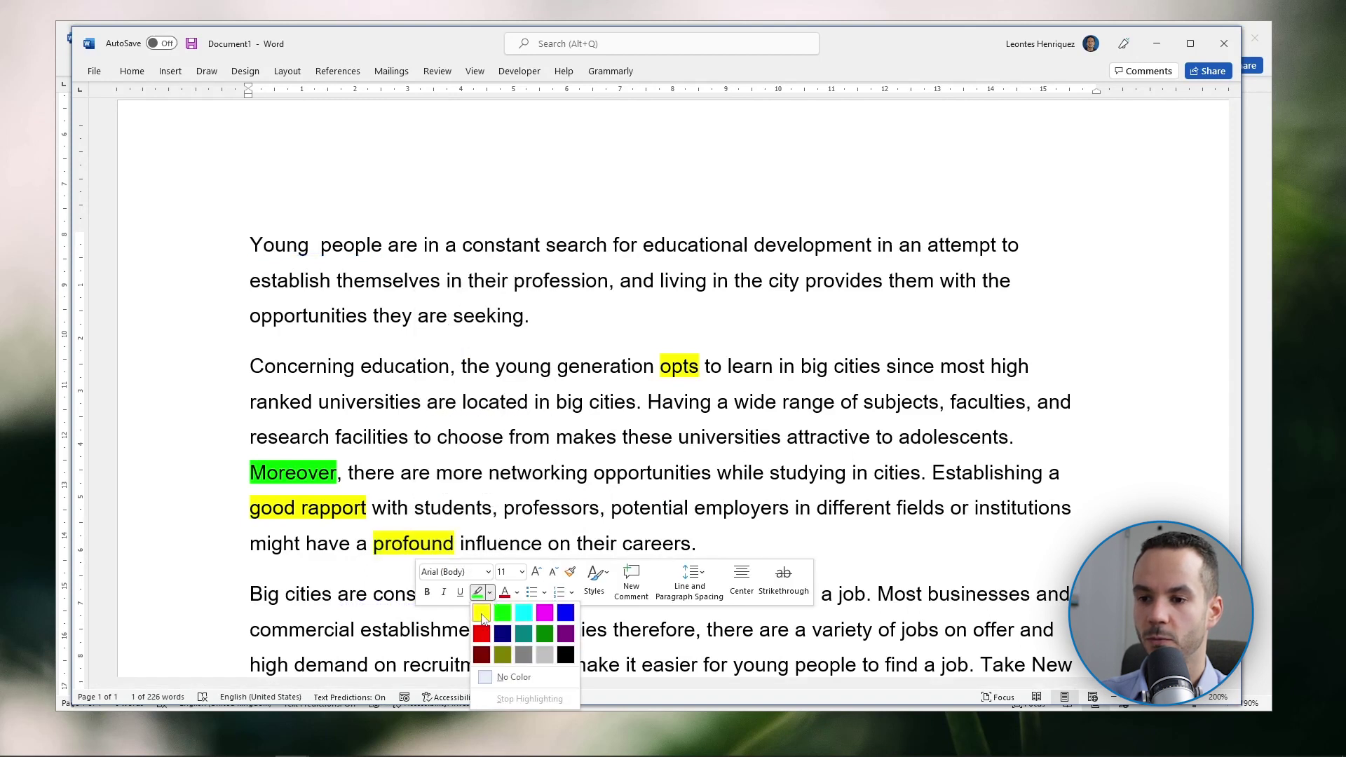
left_click(481, 616)
left_click(465, 477)
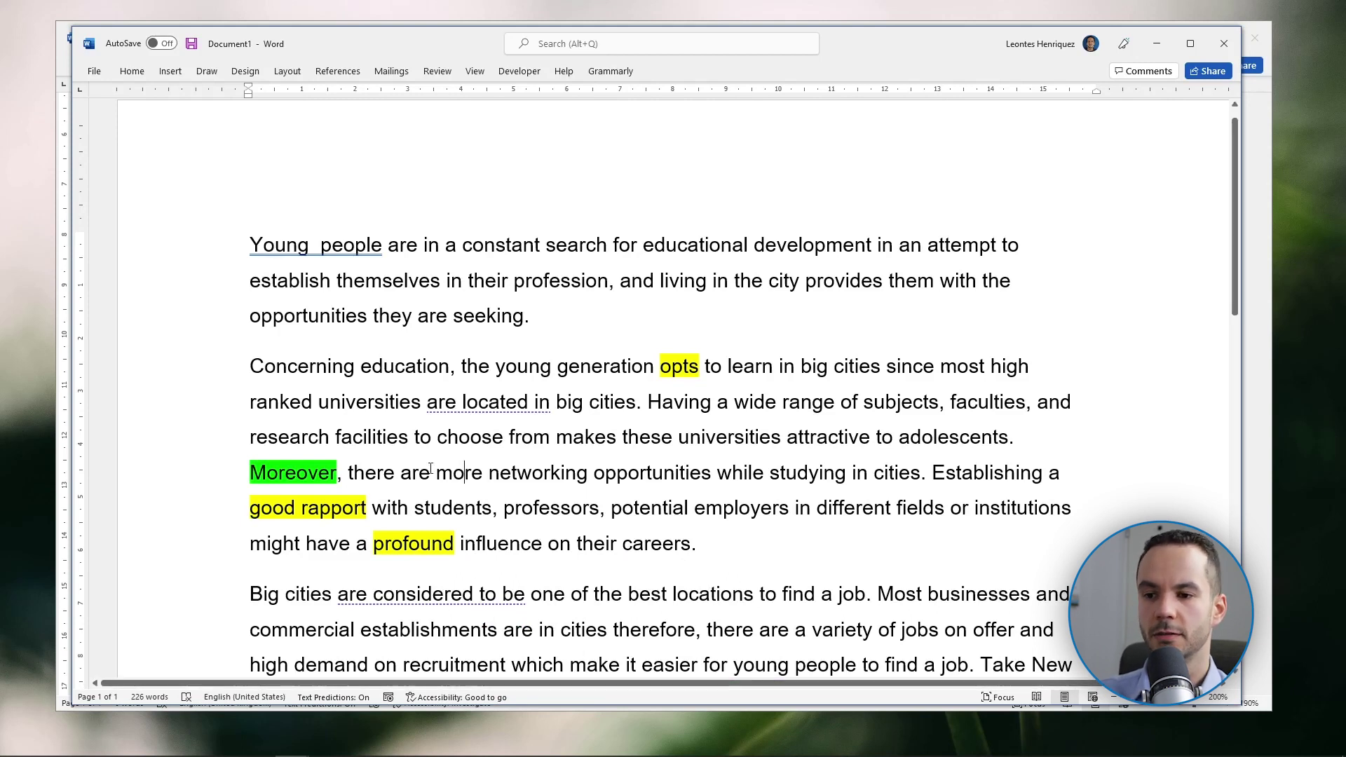
Join the second paragraph's last two sentences by replacing the period after "cities" with ", and" and lowercasing "establishing"
left_click_drag(427, 471, 870, 476)
left_click(789, 511)
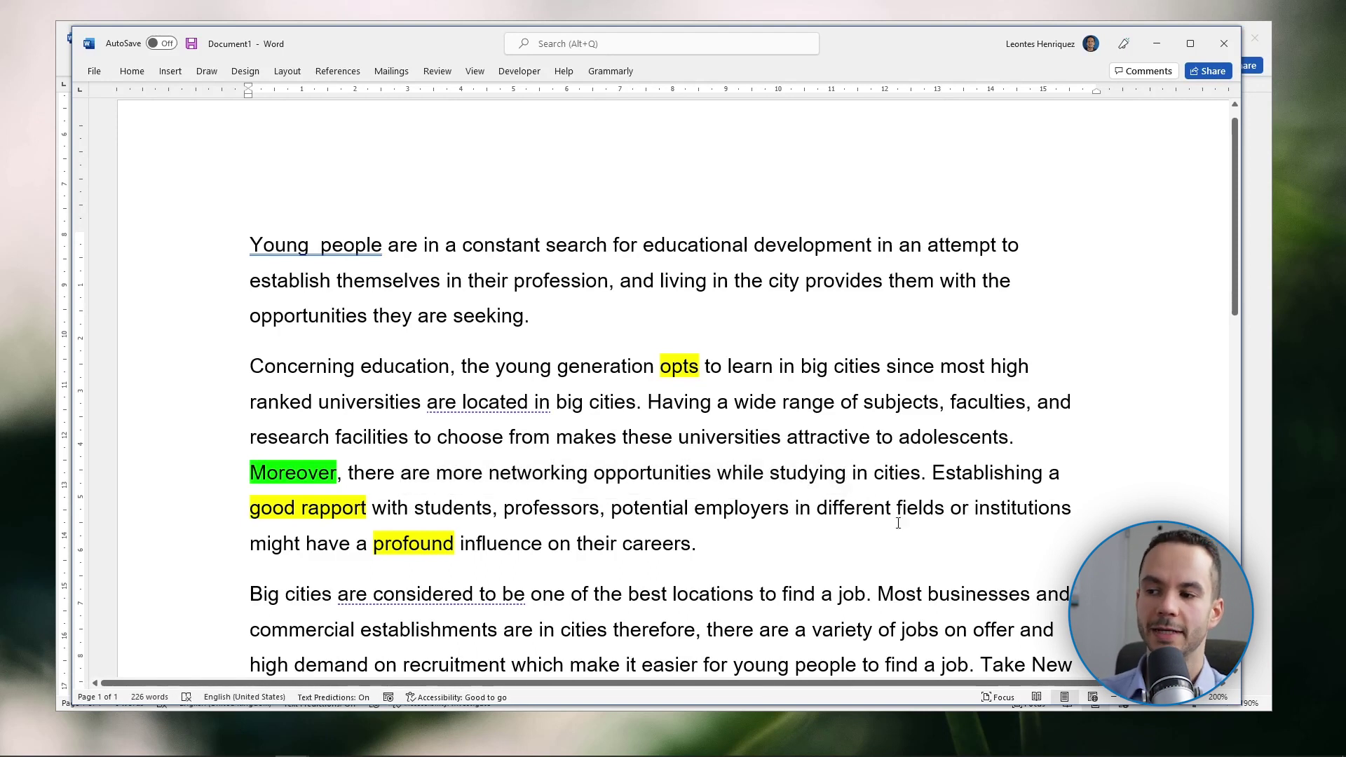
left_click(921, 474)
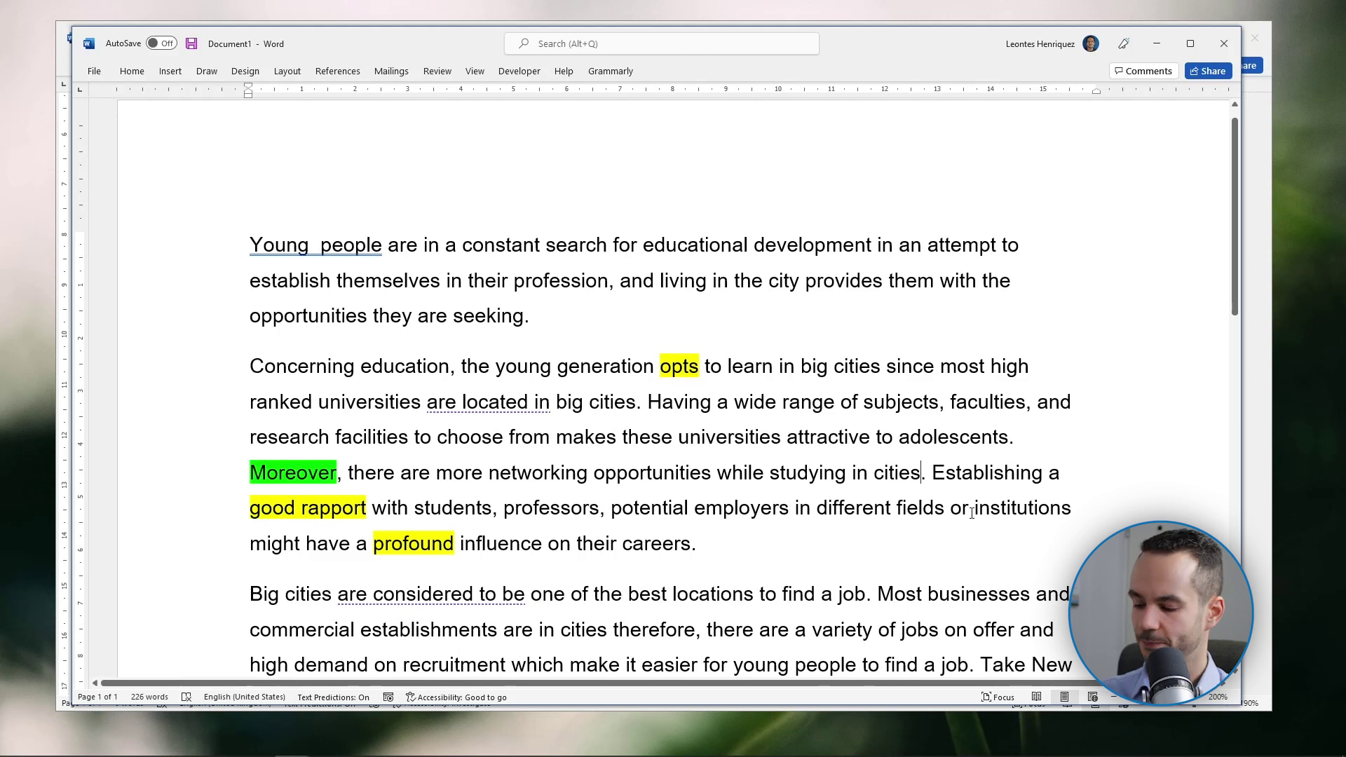
key("Delete")
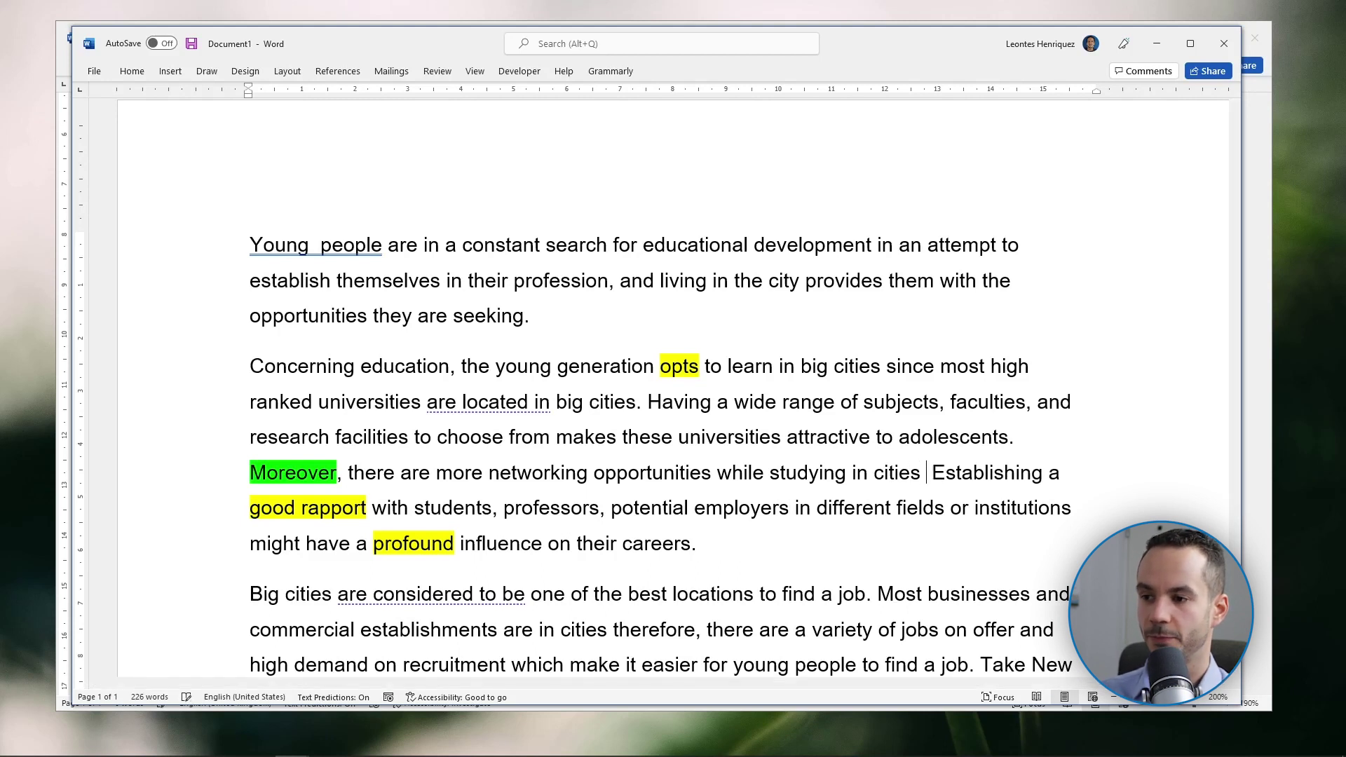
type(", and")
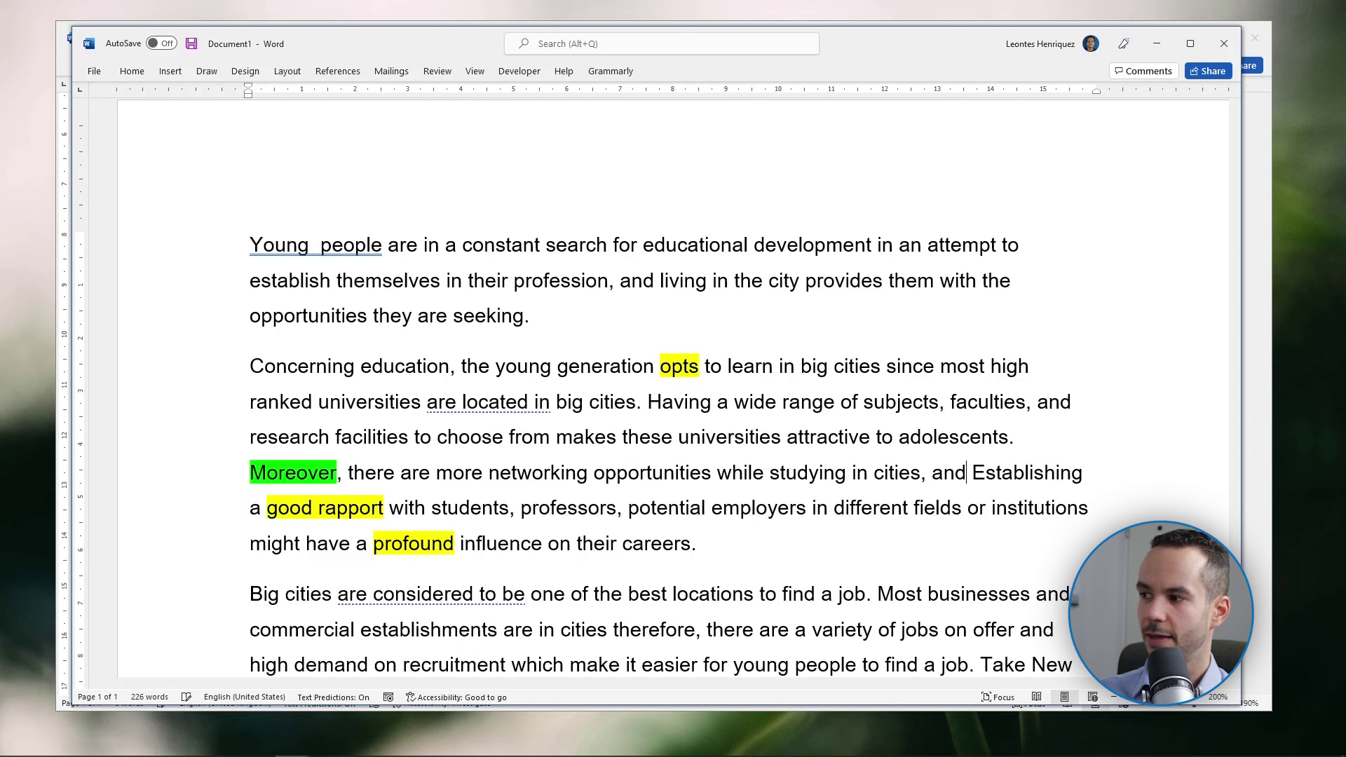
key("Delete")
type("e")
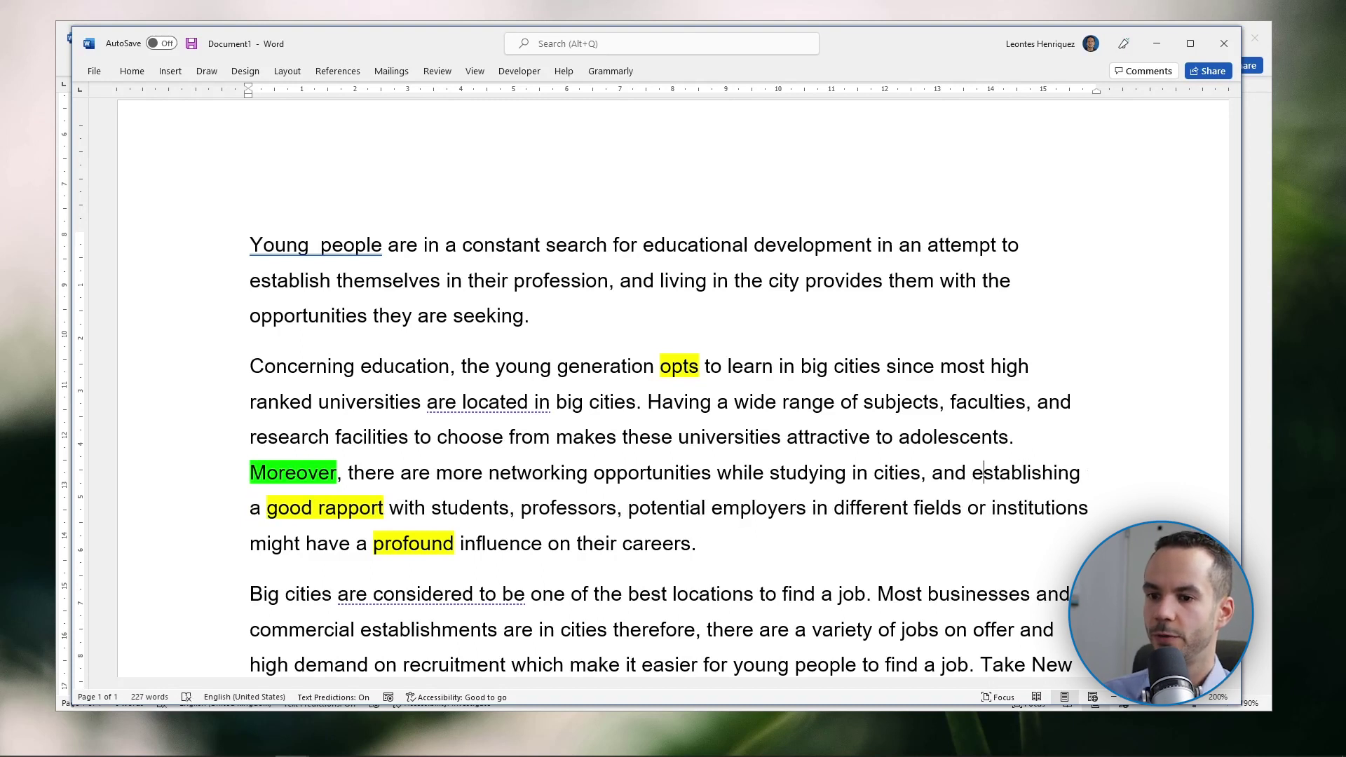
Insert "and" before "potential employers" in the second paragraph's last sentence
key("Down")
key("ctrl+Left")
key("ctrl+Left")
key("ctrl+Left")
key("ctrl+Left")
key("ctrl+Left")
key("ctrl+Left")
key("ctrl+Left")
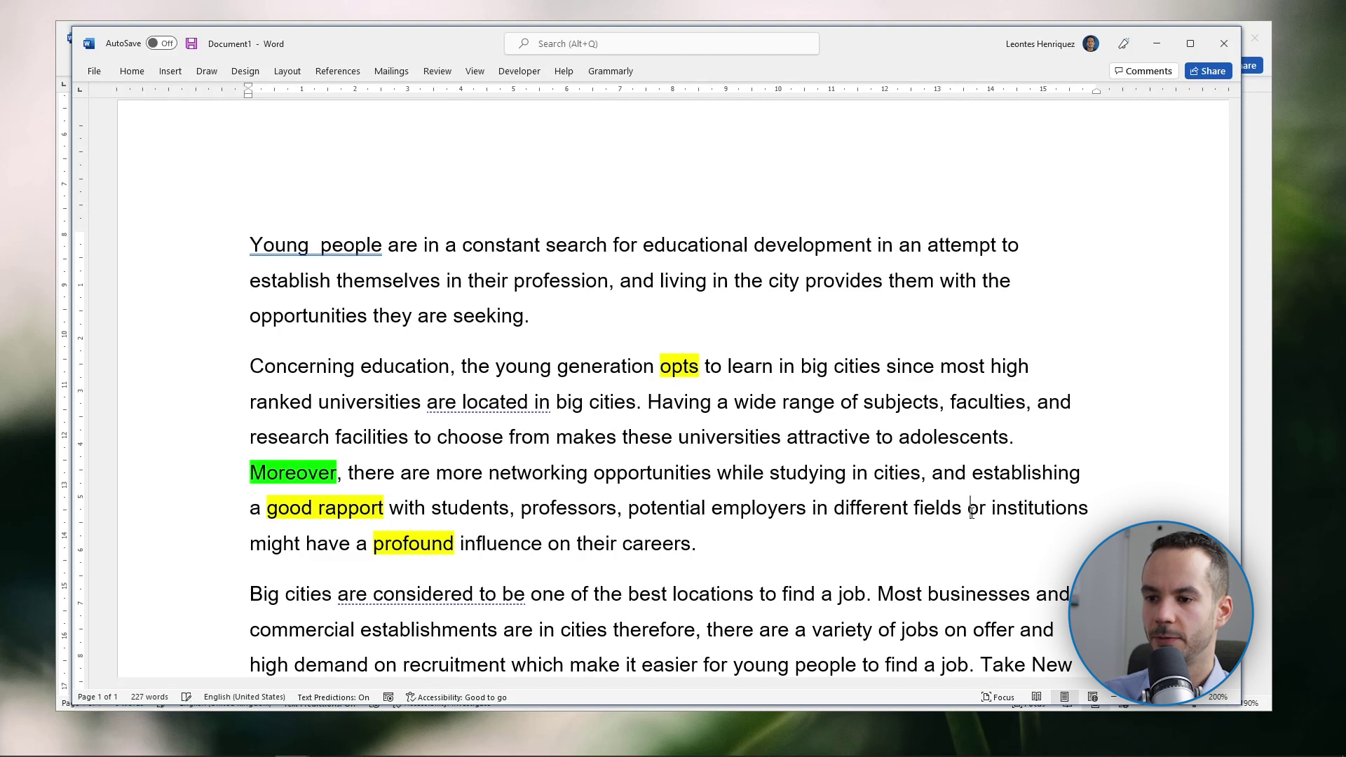
key("ctrl+Right")
type("and")
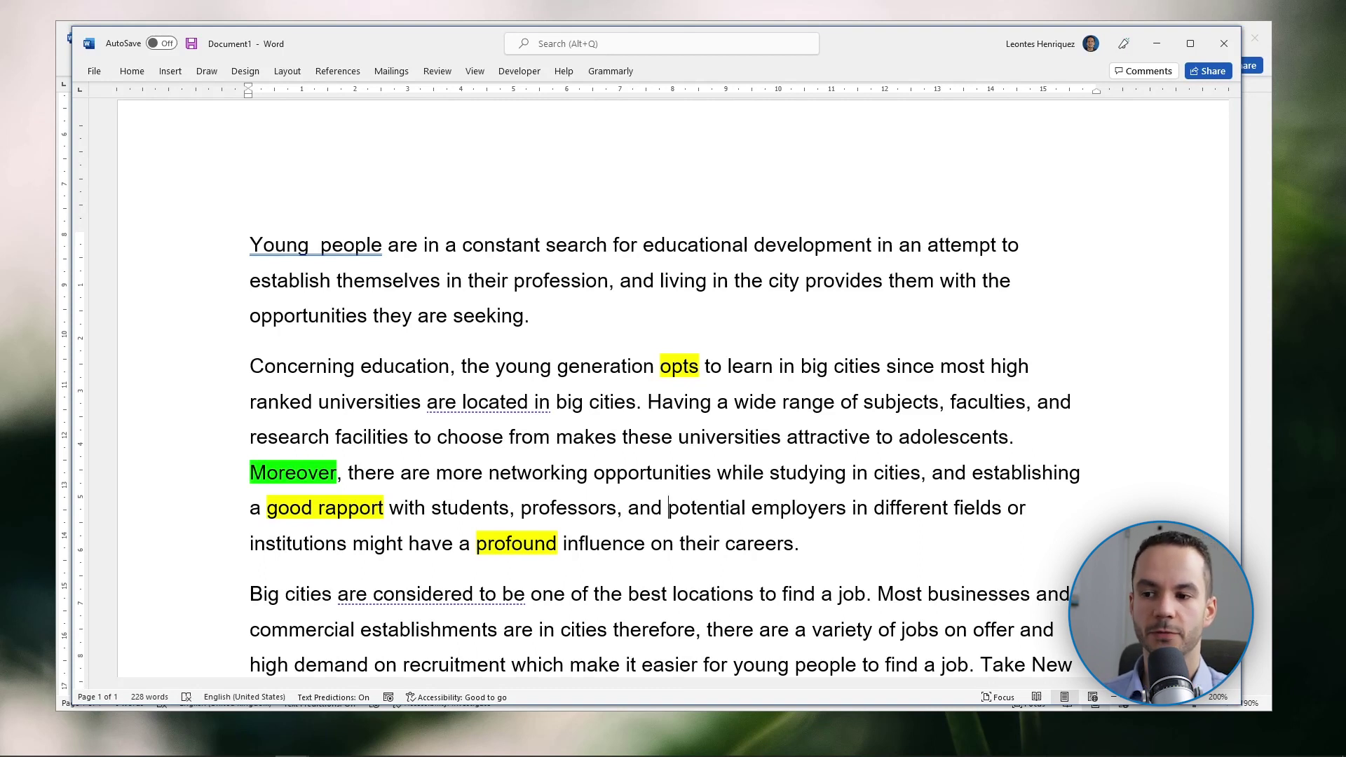
Delete "have a" after "institutions might" in the second paragraph's last sentence
key("Down")
key("ctrl+Left")
key("ctrl+Left")
key("ctrl+Left")
key("ctrl+Left")
key("ctrl+Left")
key("ctrl+Left")
key("ctrl+Right")
key("Right")
key("Right")
key("Right")
key("ctrl+Right")
key("ctrl+Left")
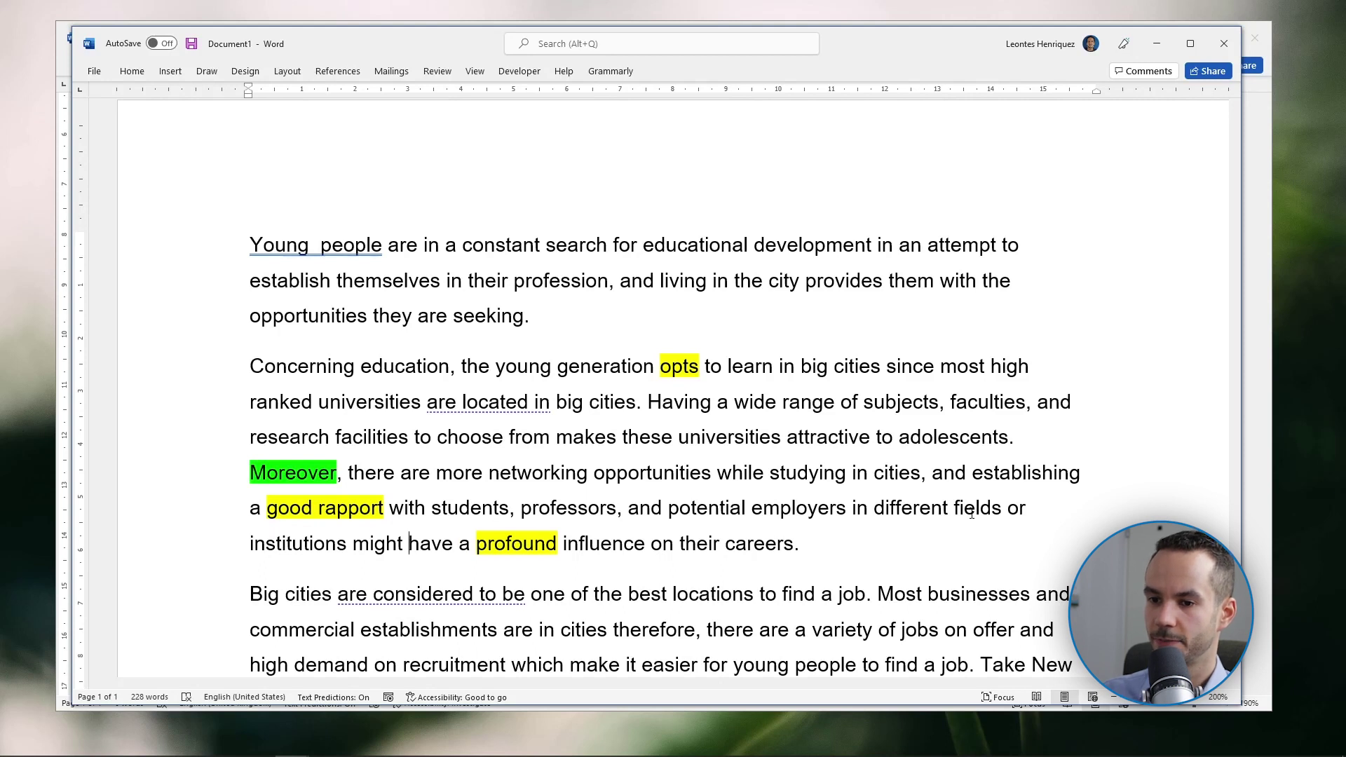
key("ctrl+Delete")
key("ctrl+Delete")
Change "profound" to "profoundly" and delete "on" after "influence" in the same sentence
key("ctrl+Right")
type("ly")
key("ctrl+Right")
key("ctrl+Right")
key("ctrl+Delete")
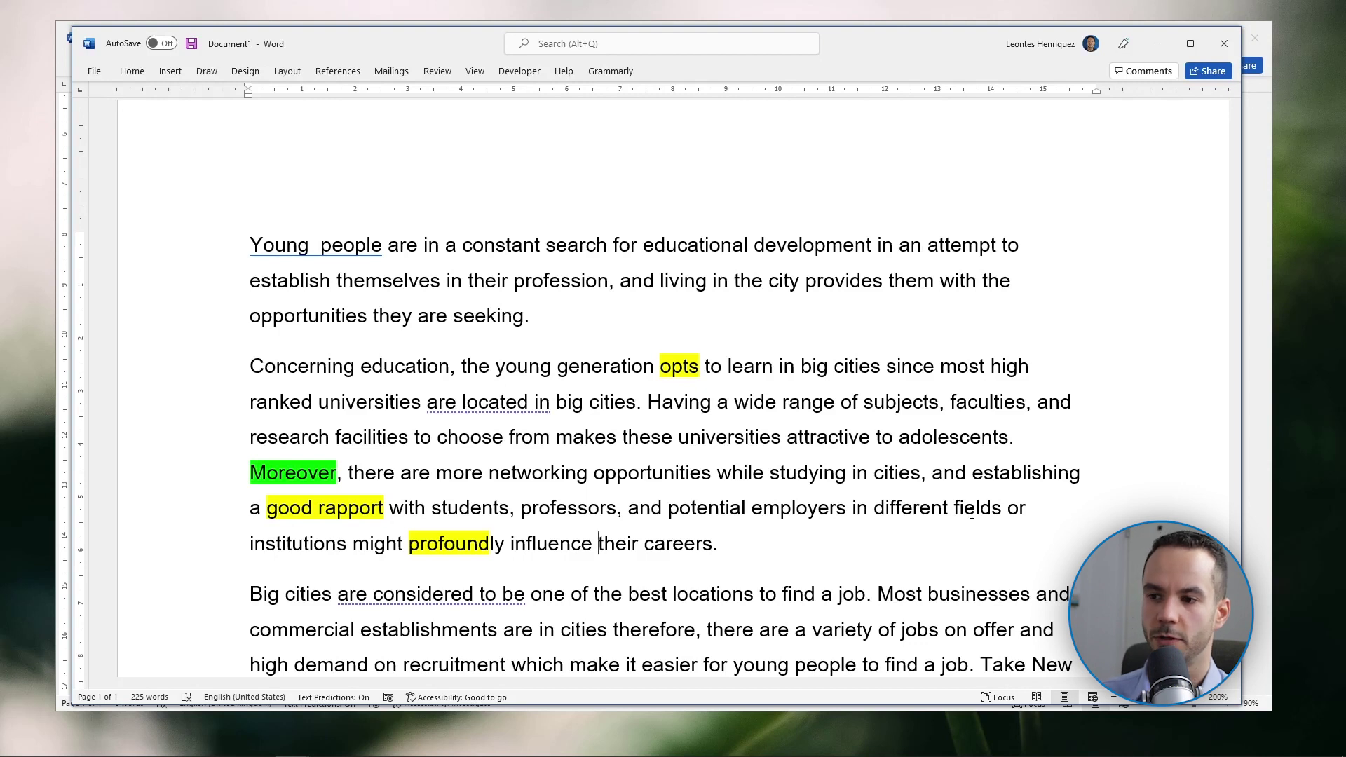
Delete "to be" after "are considered" in the first sentence of the third paragraph
scroll(971, 514, "up", 2, "ctrl")
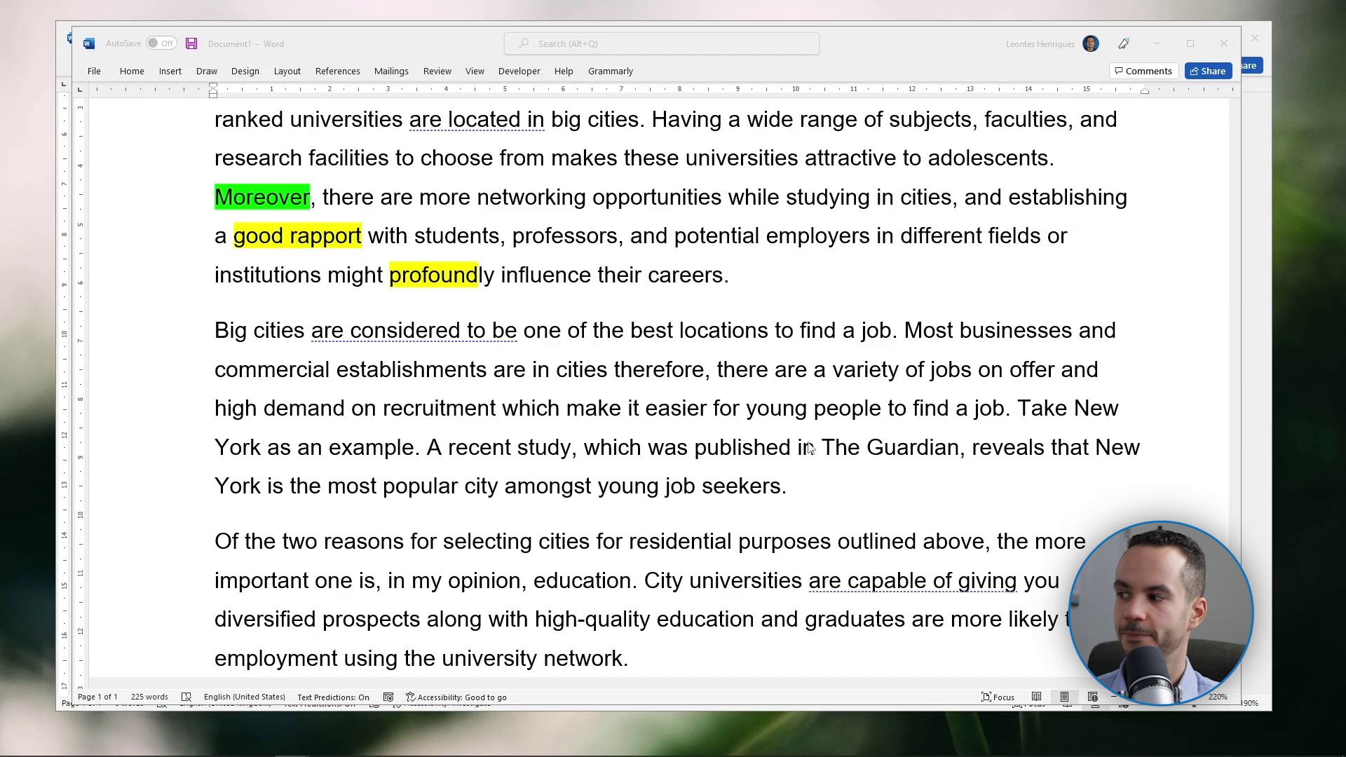
key("alt+Tab")
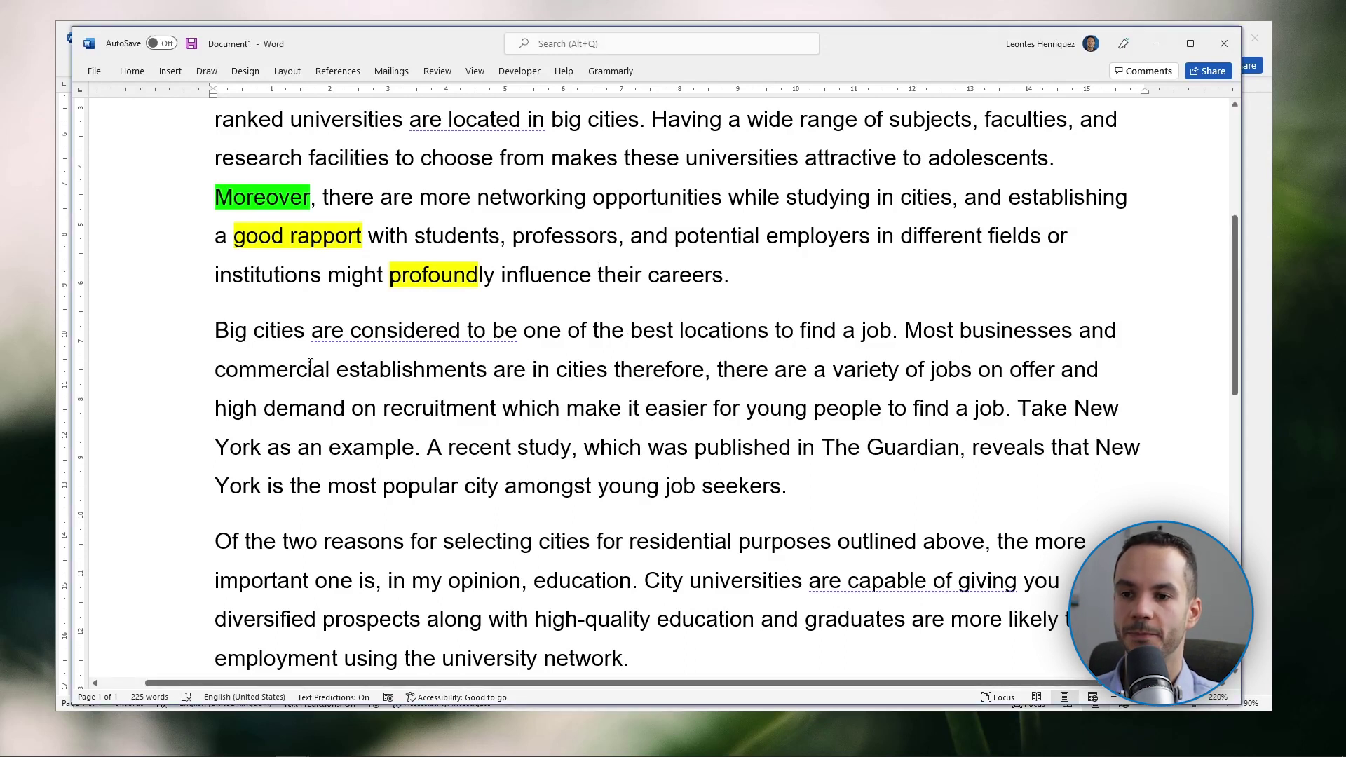
left_click(457, 329)
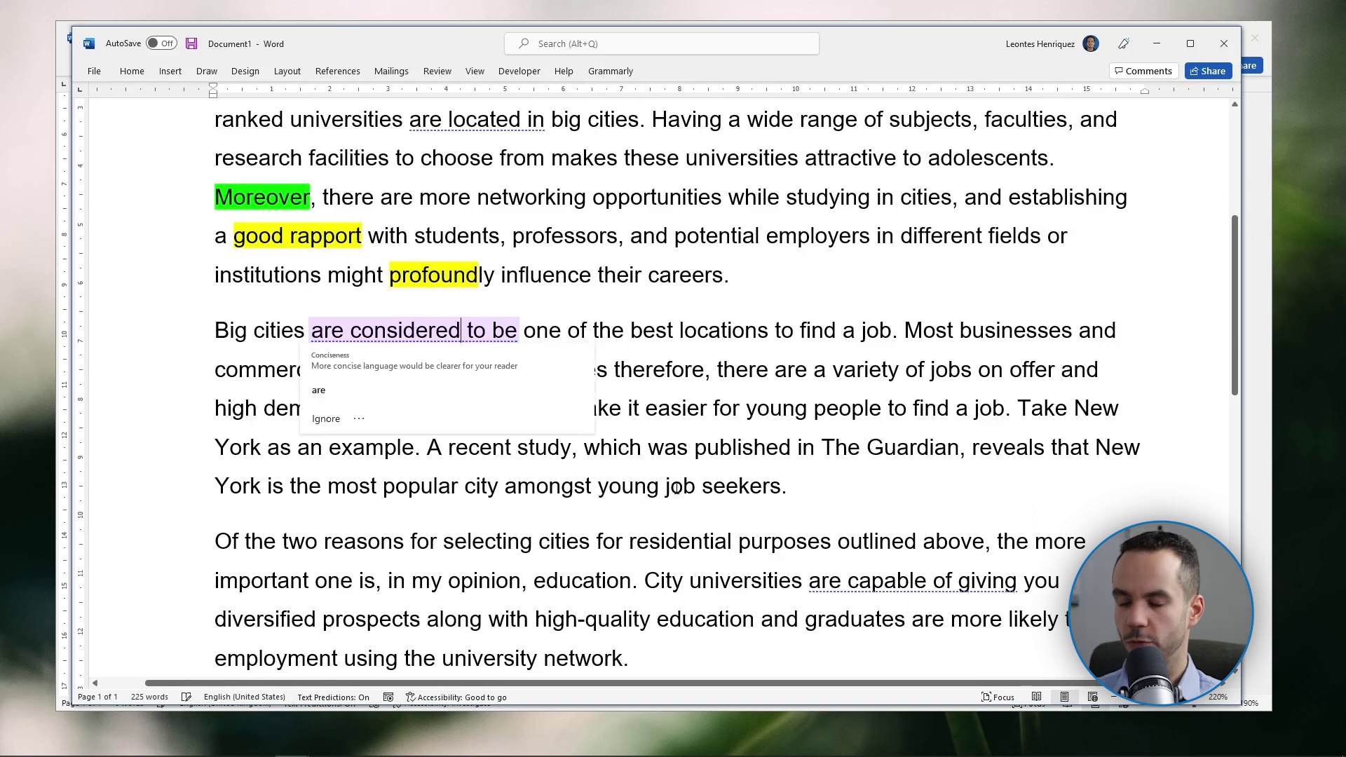
key("Delete")
key("Delete")
key("Delete")
key("Delete")
key("Delete")
key("Delete")
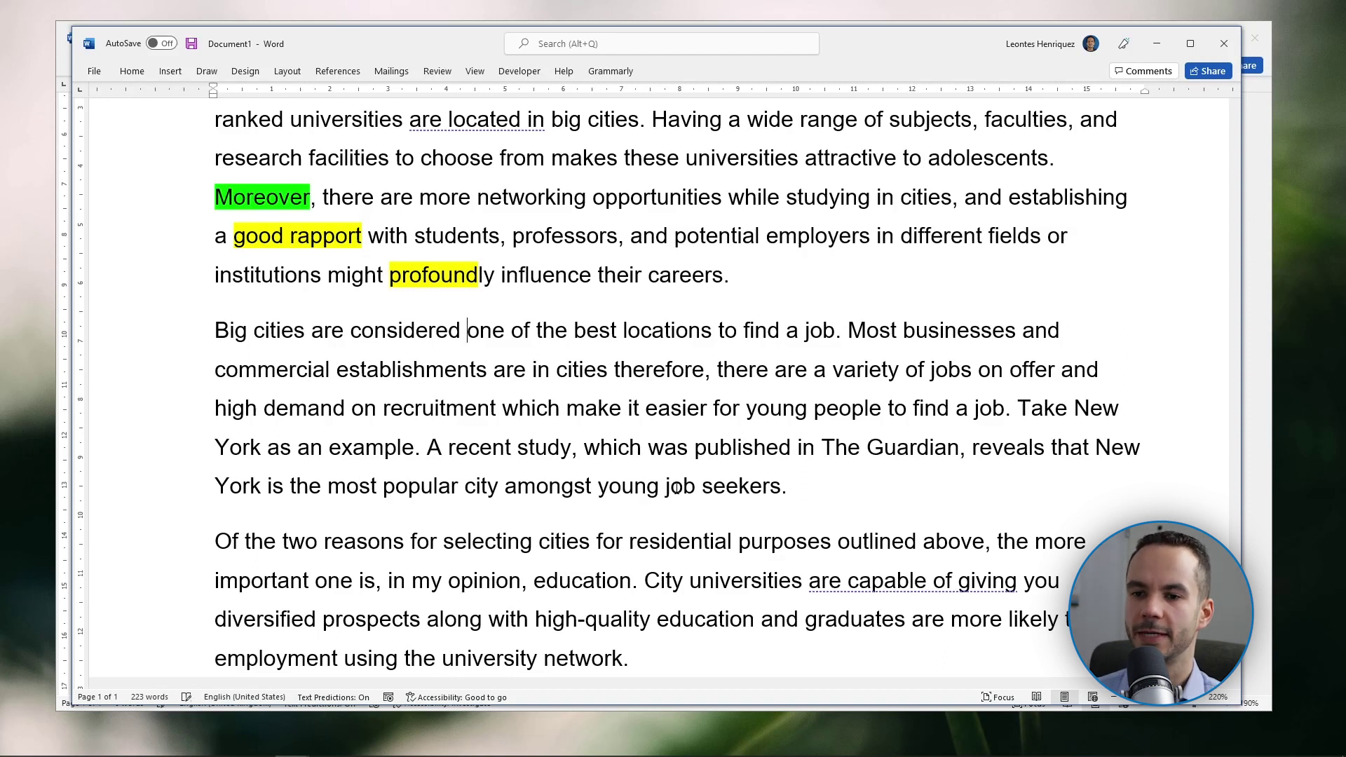
Delete "one of" before "the best locations" in the third paragraph, along with the leftover double space
key("Delete")
key("Delete")
key("Delete")
key("Delete")
key("Delete")
key("Delete")
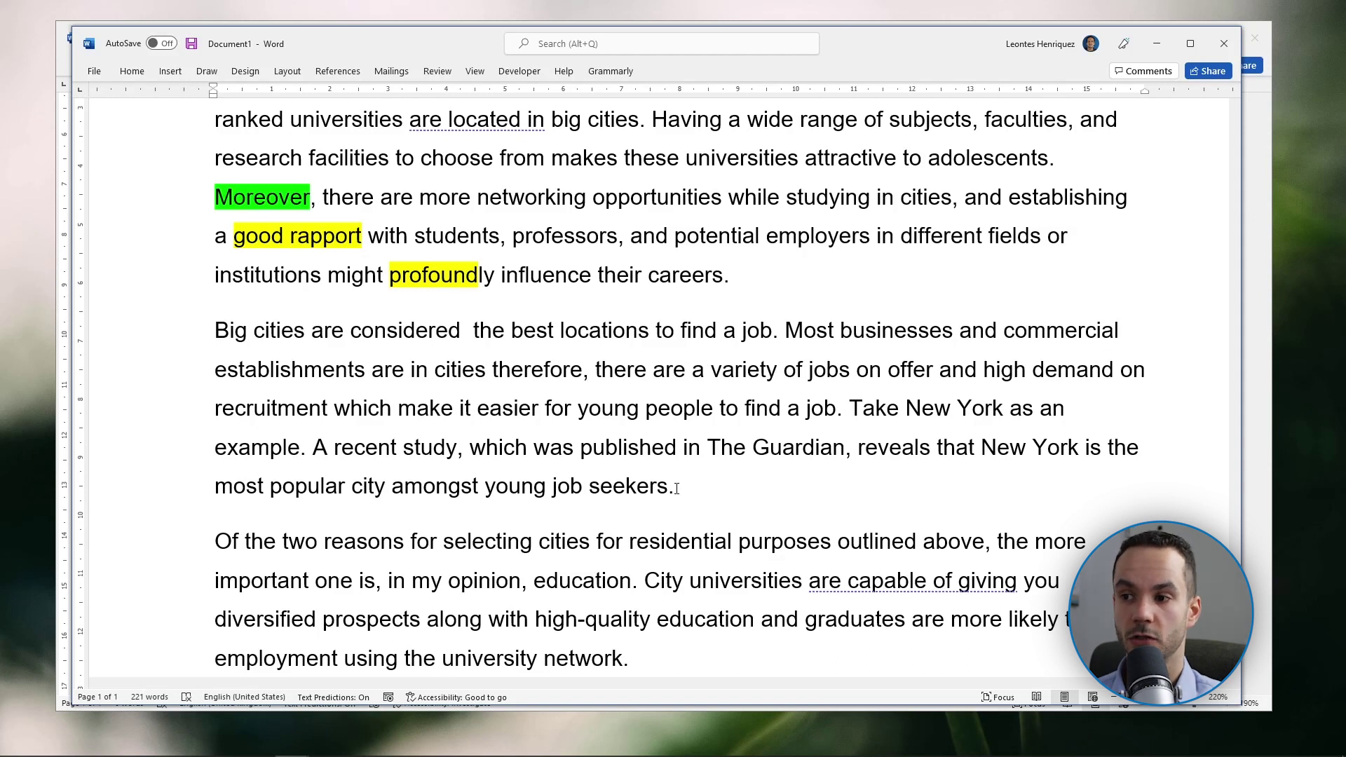
key("Delete")
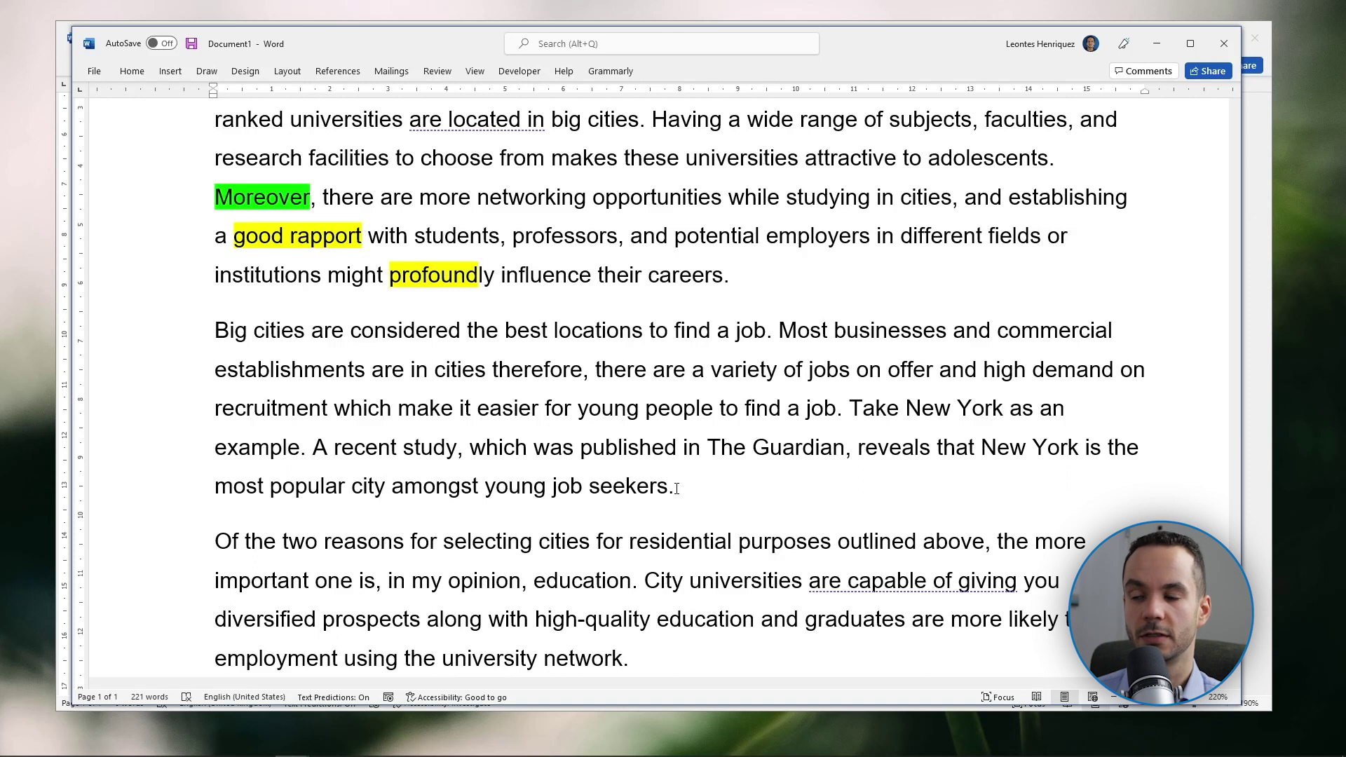
Join the third paragraph's first two sentences by replacing the full stop after "find a job" with "since" and lowercasing "most"
key("ctrl+Right")
key("ctrl+Right")
key("ctrl+Right")
key("ctrl+Right")
key("ctrl+Right")
key("ctrl+Right")
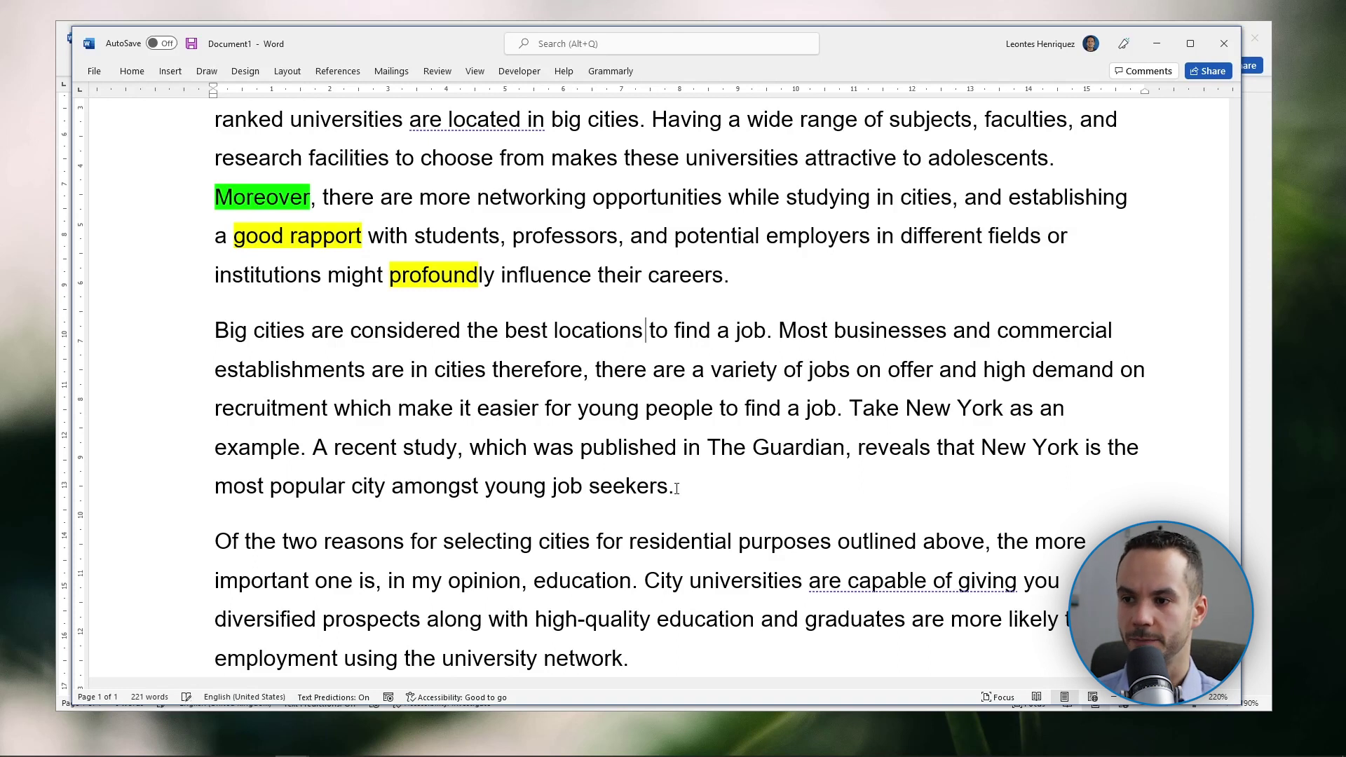
key("Right")
key("Right")
key("Delete")
key("Delete")
key("Delete")
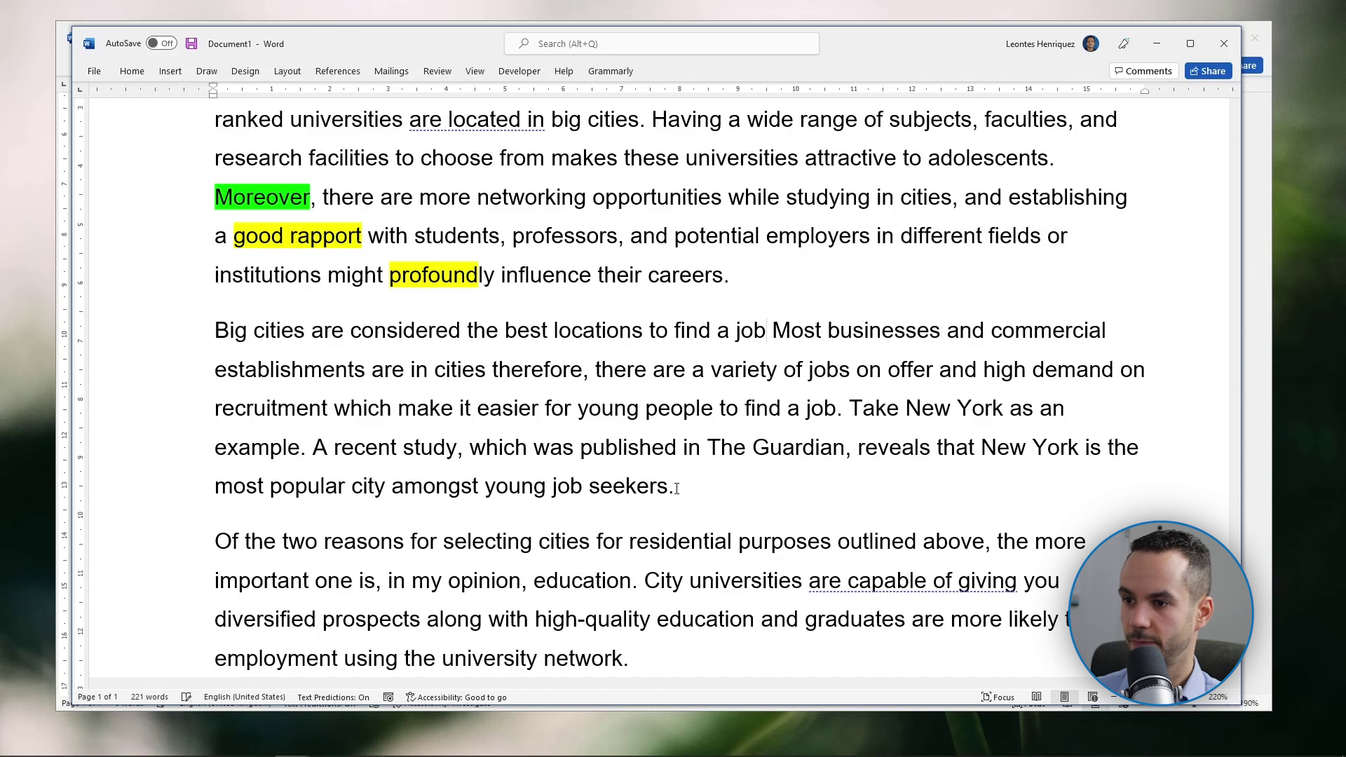
type("since m")
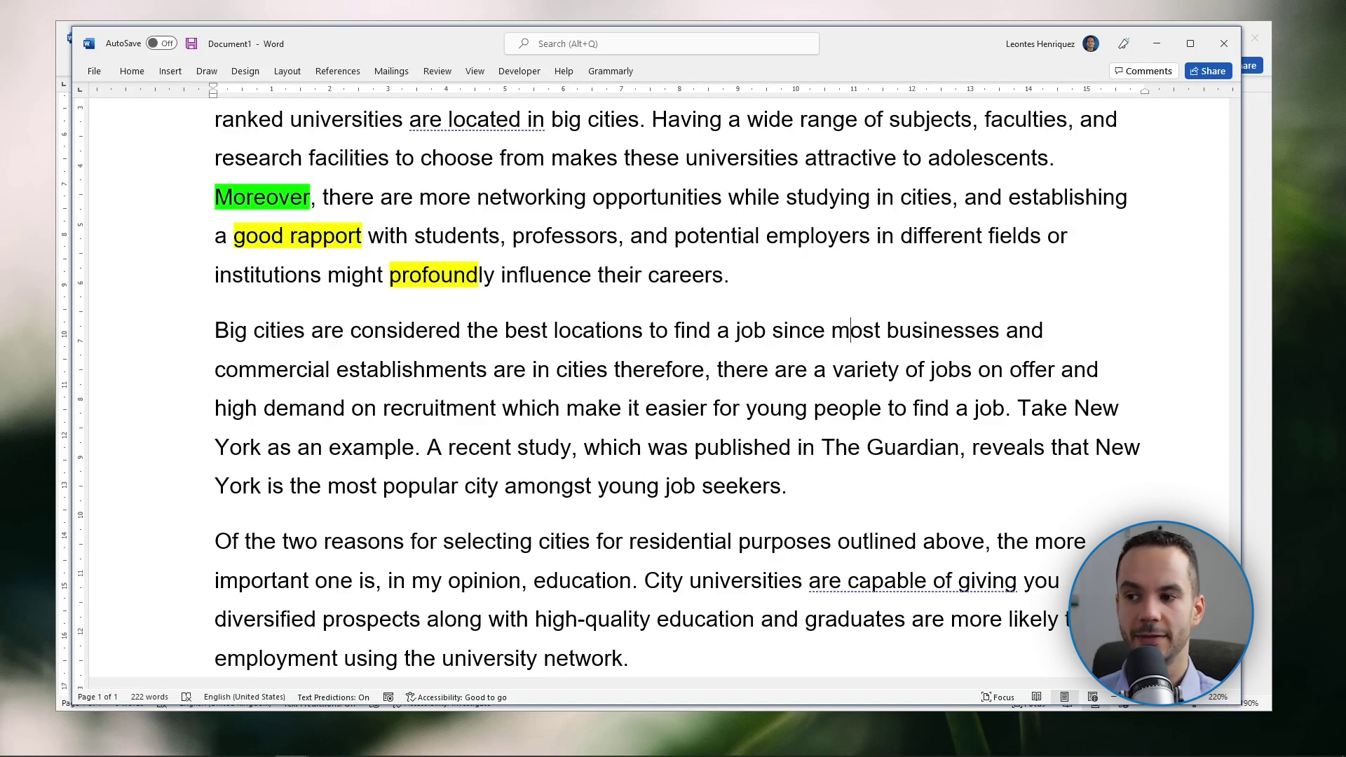
Add a full stop after "commercial establishments are in cities" in the third paragraph
key("ctrl+Down")
key("ctrl+Up")
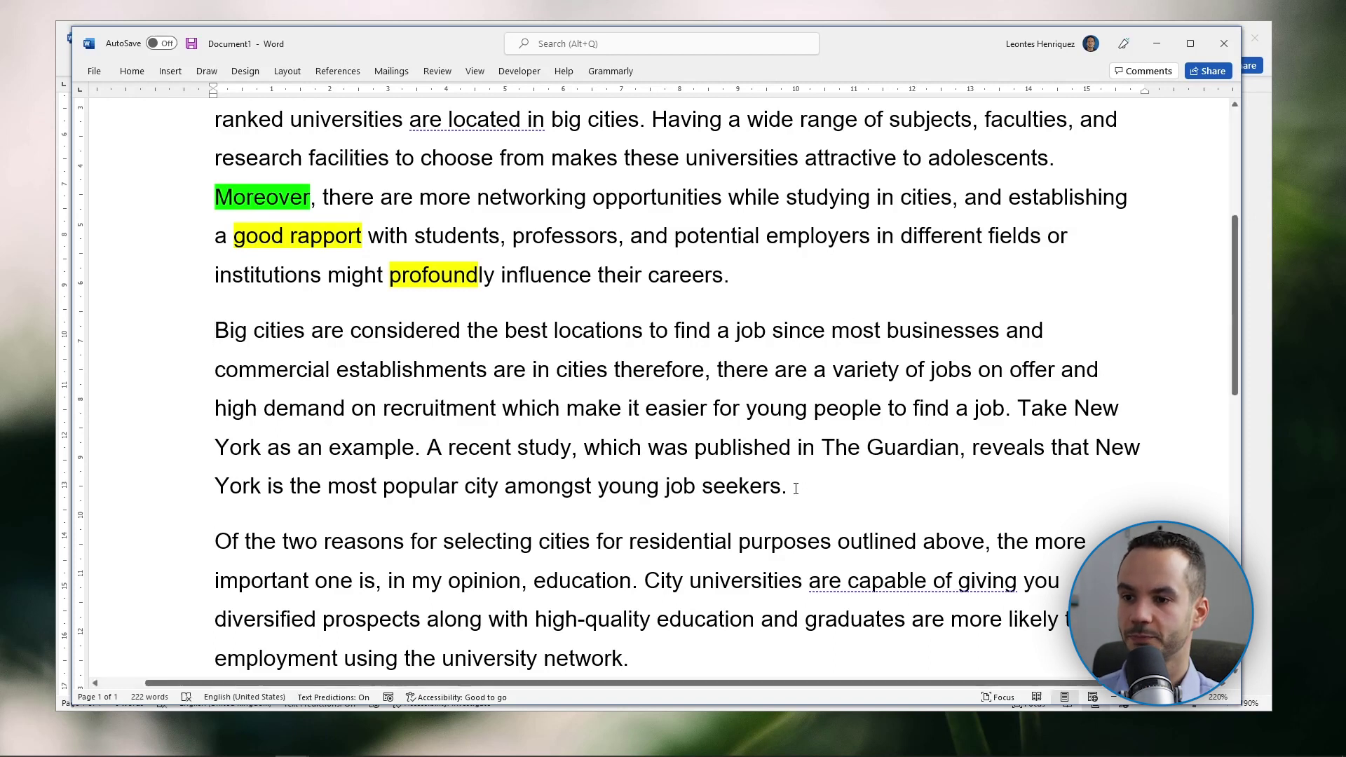
left_click(595, 369)
key("Right")
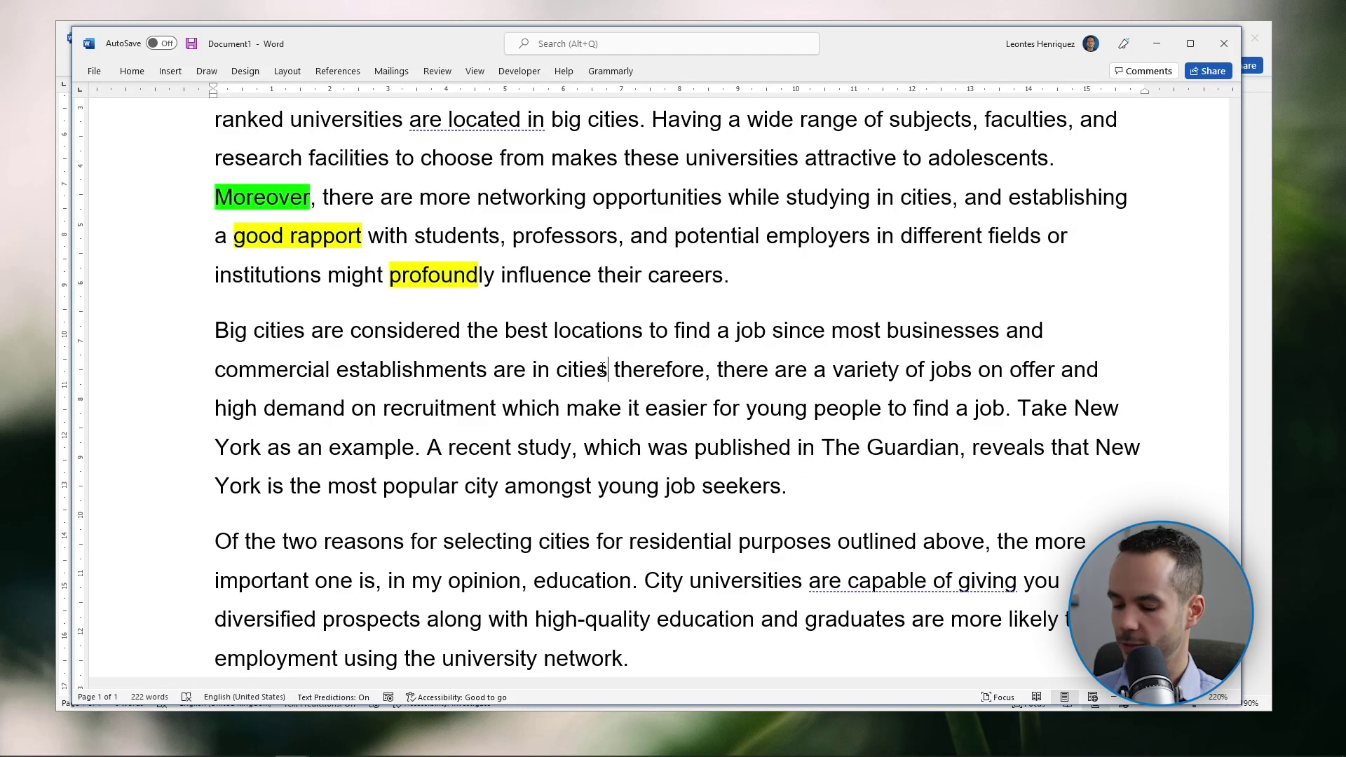
type(".")
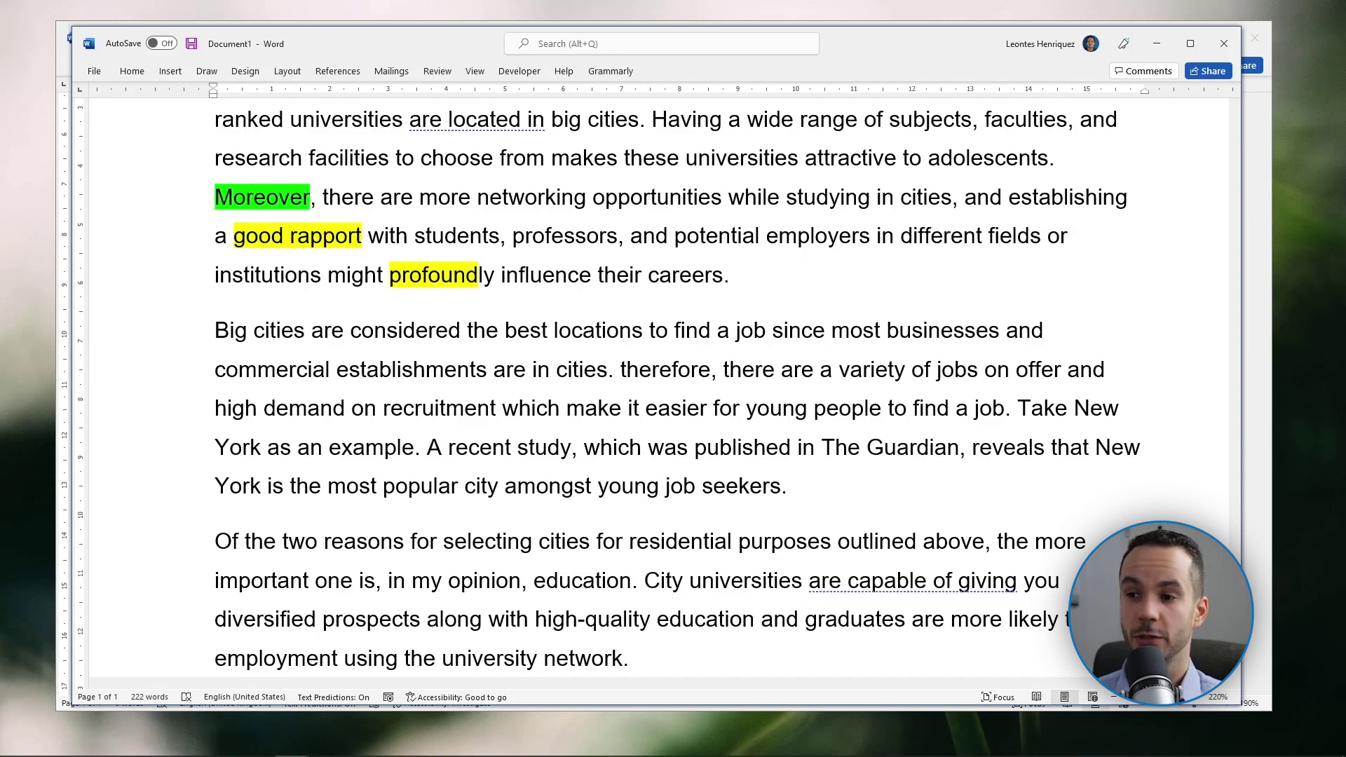
Replace "therefore" with "Accordingly" at the start of the new sentence and highlight the word in yellow
left_click(621, 370)
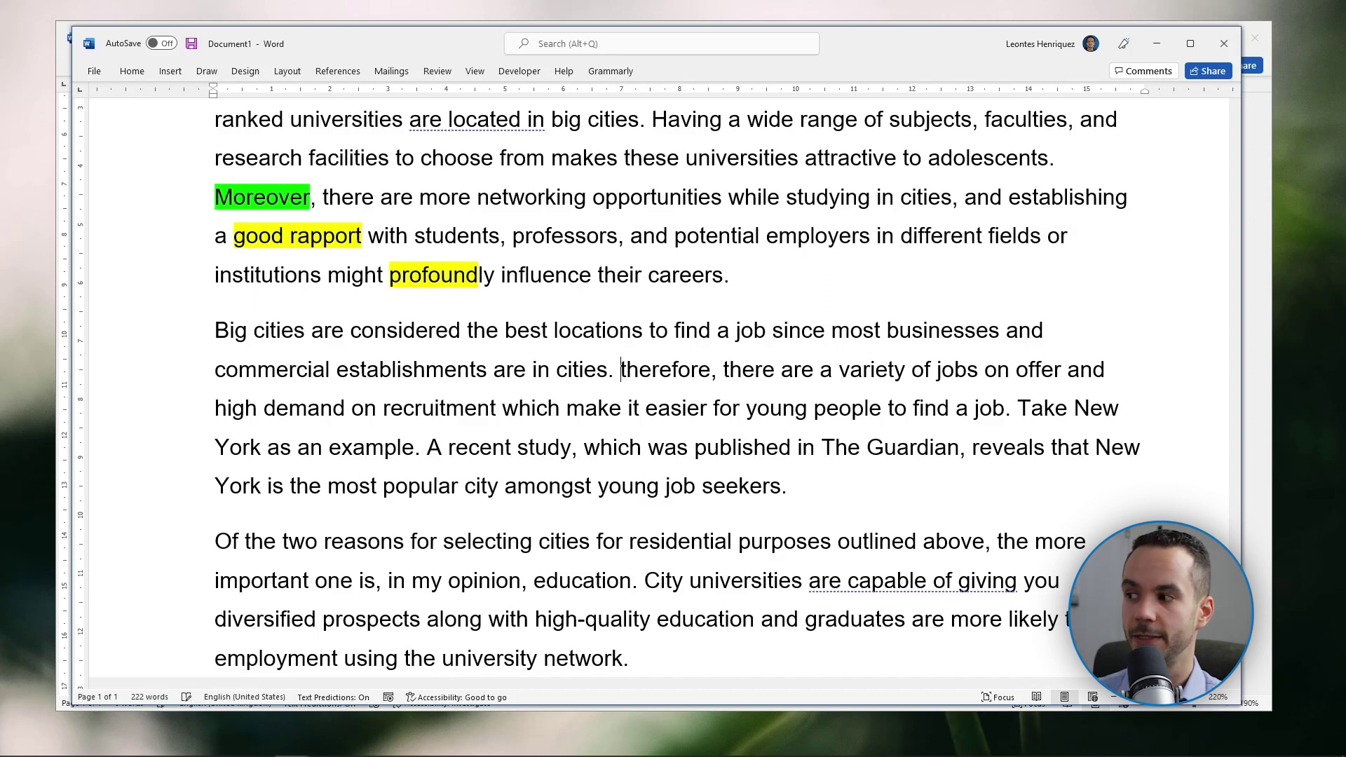
key("ctrl+Delete")
key("BackSpace")
type("Accordingly")
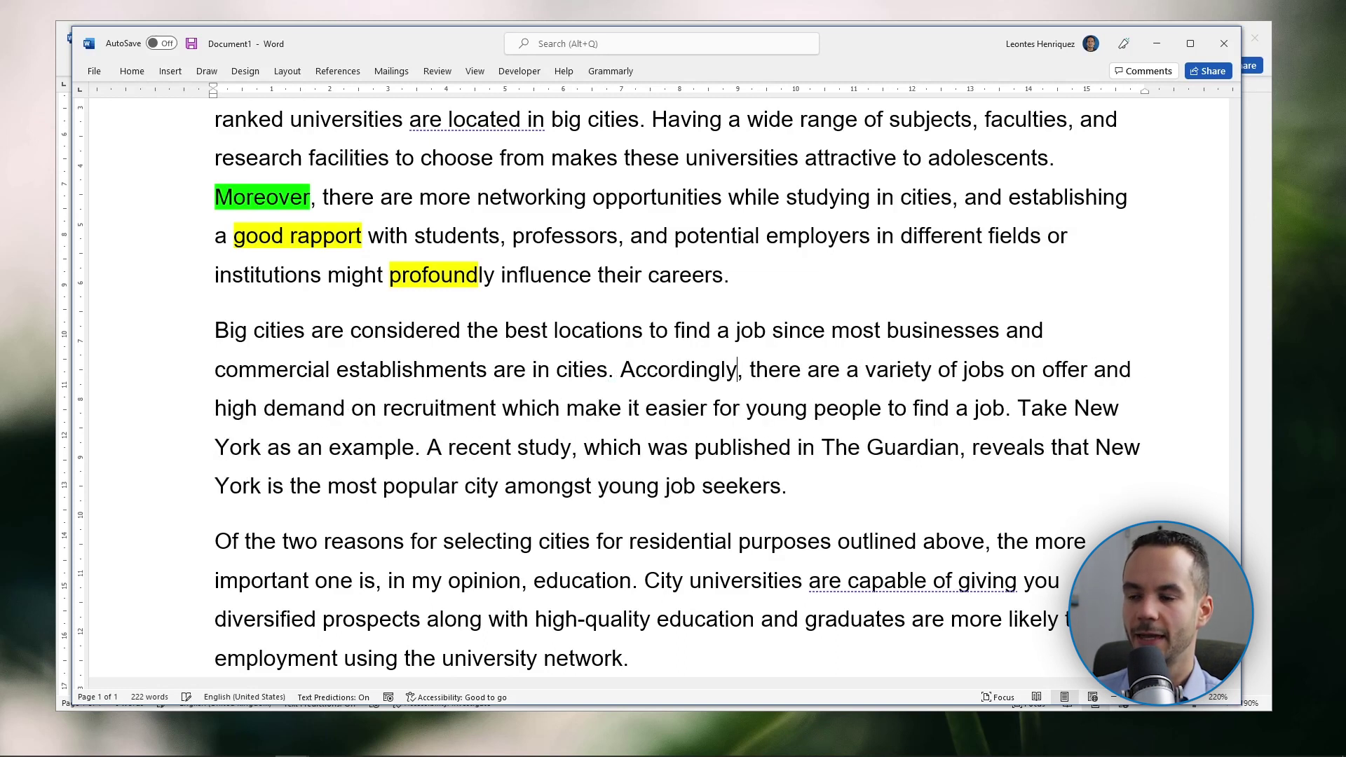
double_click(674, 383)
left_click(794, 348)
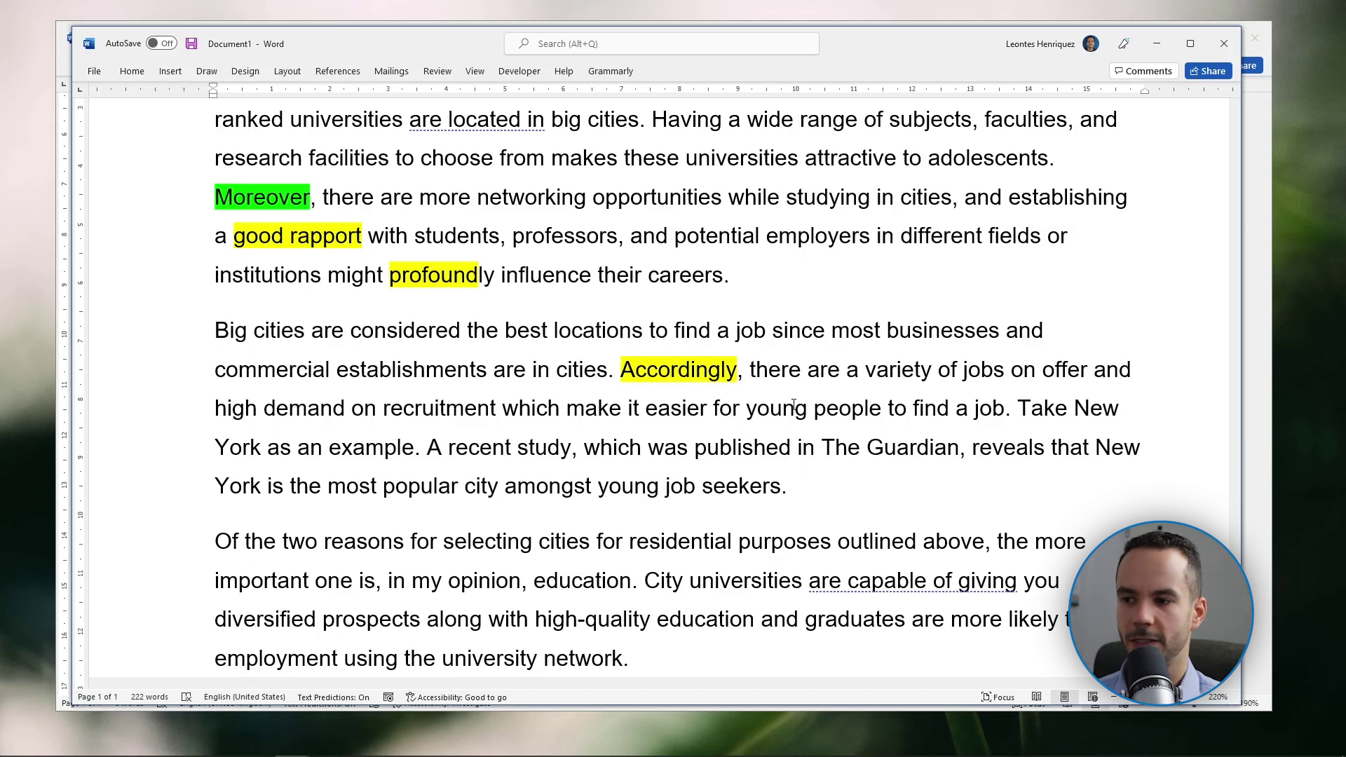
Replace "a variety of" with "assorted" before "jobs on offer" in the third paragraph
key("Right")
key("Right")
key("Right")
key("Right")
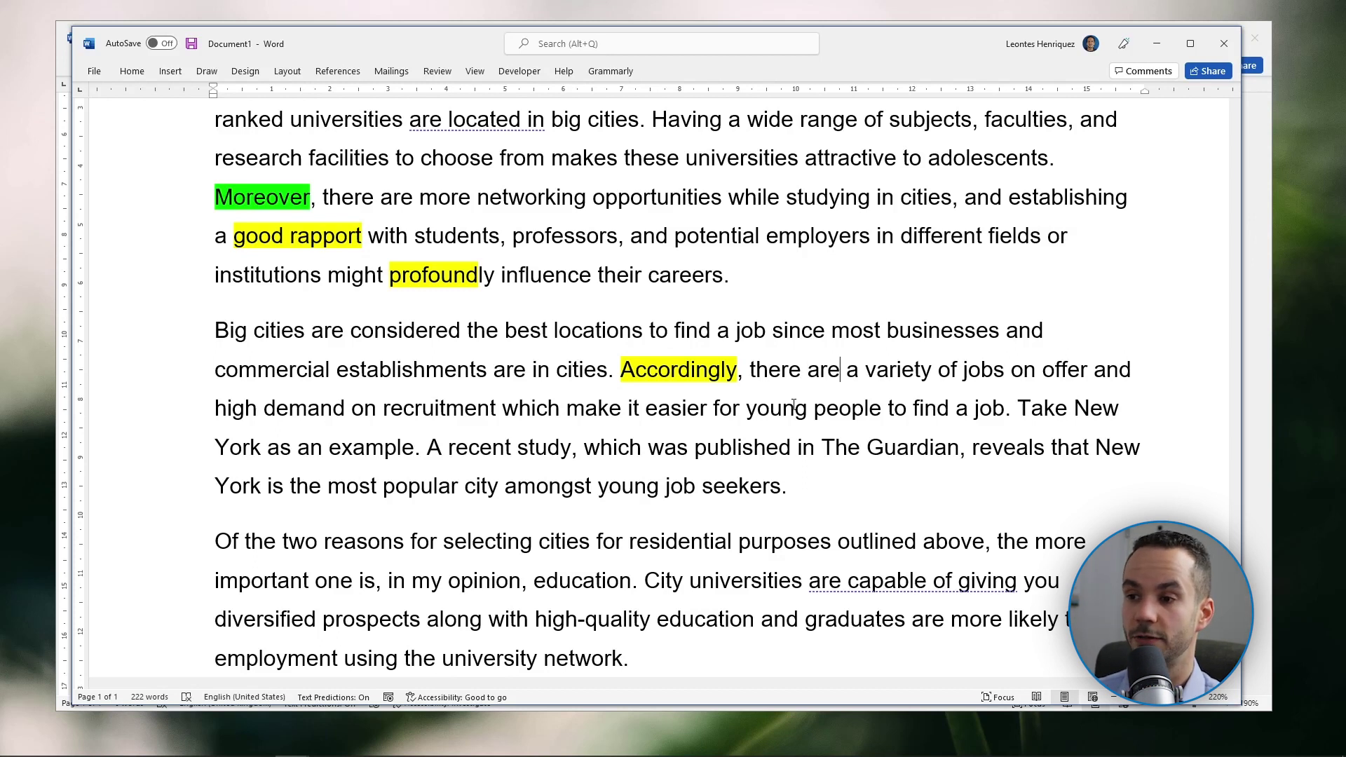
key("Right")
key("ctrl+Delete")
key("ctrl+Delete")
key("ctrl+Delete")
type("assorted")
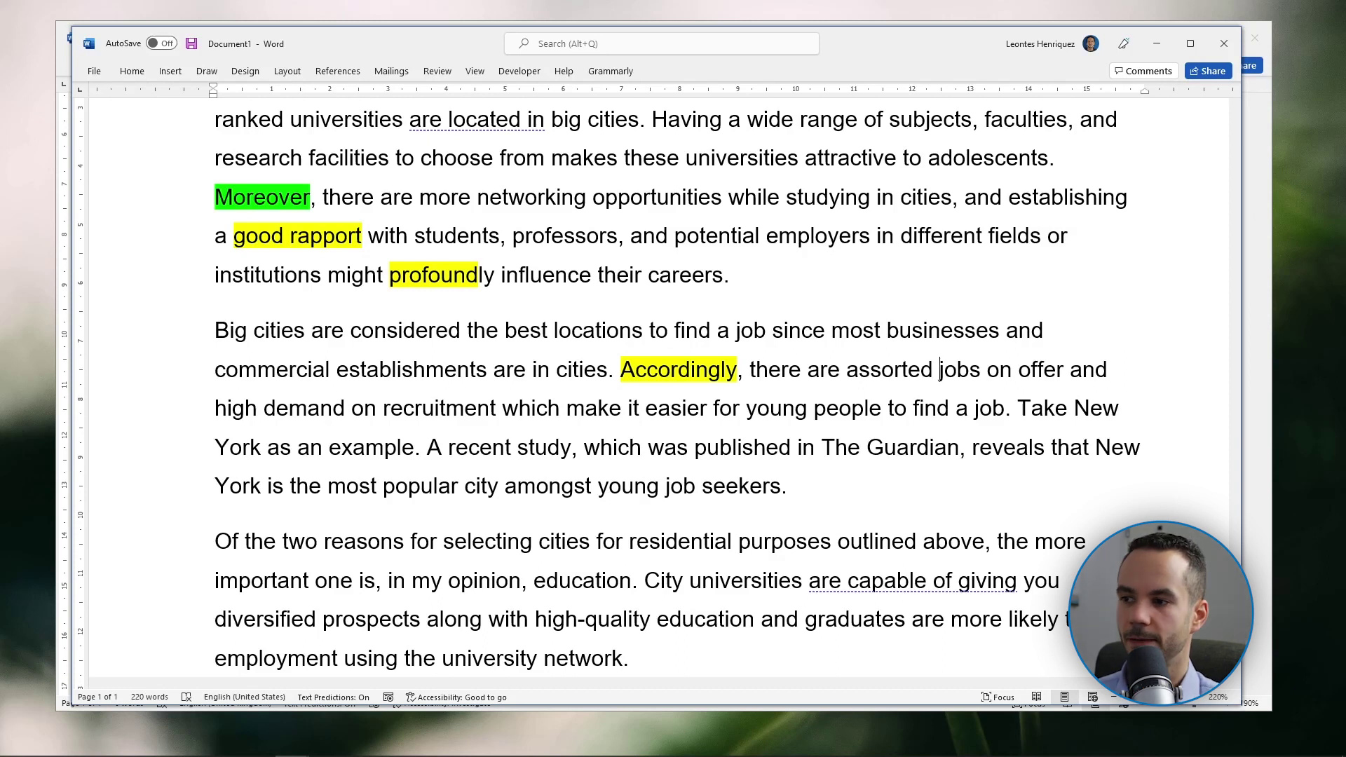
Replace "on" with "for" between "high demand" and "recruitment" in the third paragraph
key("ctrl+Right")
key("ctrl+Right")
key("ctrl+Right")
key("ctrl+Right")
key("ctrl+Right")
key("ctrl+Right")
key("ctrl+Right")
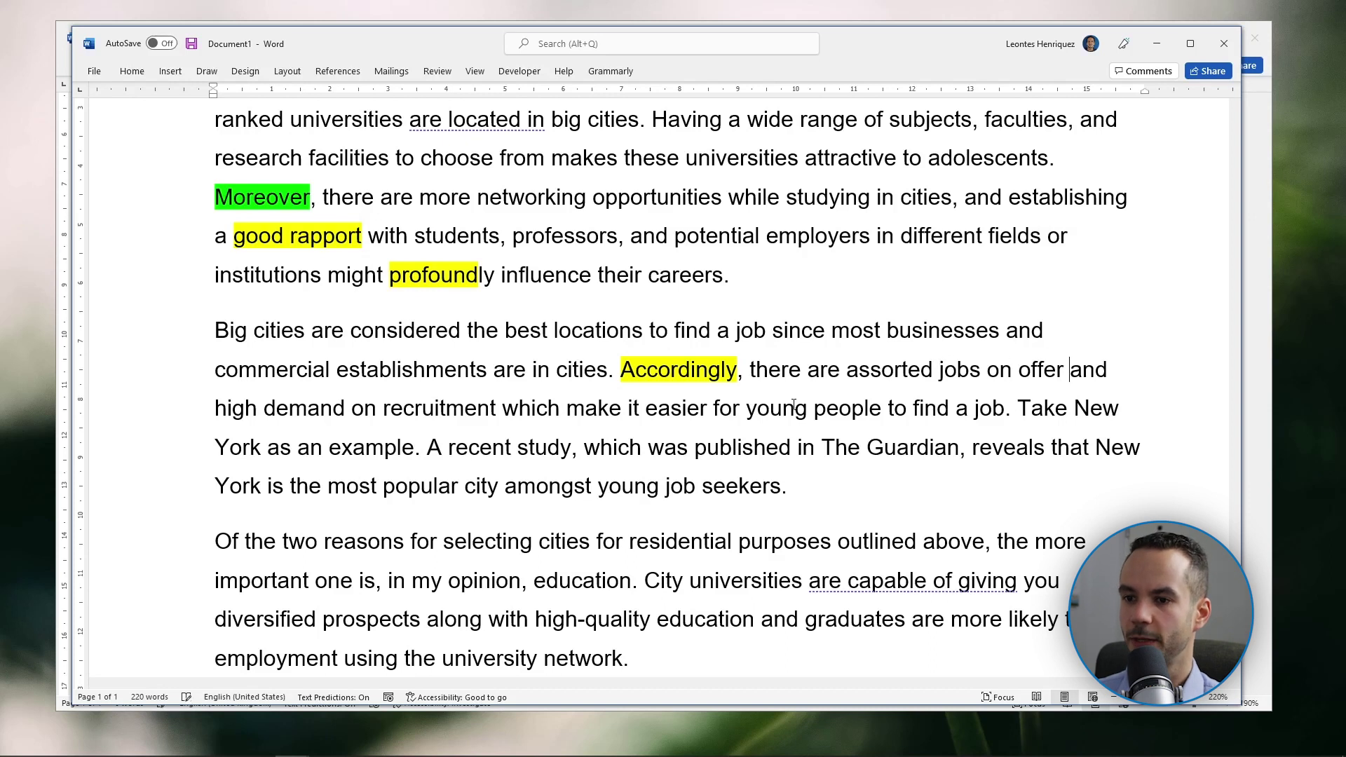
key("ctrl+Left")
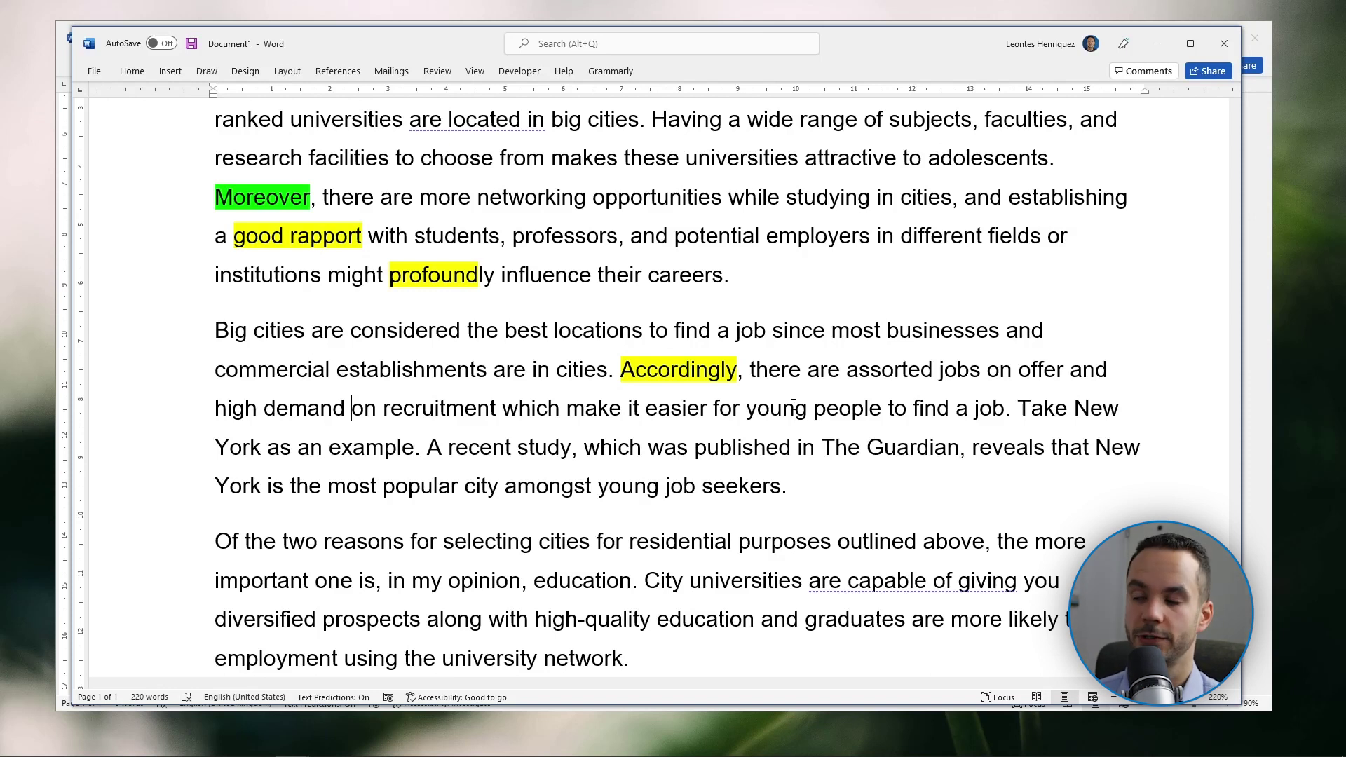
key("ctrl+Delete")
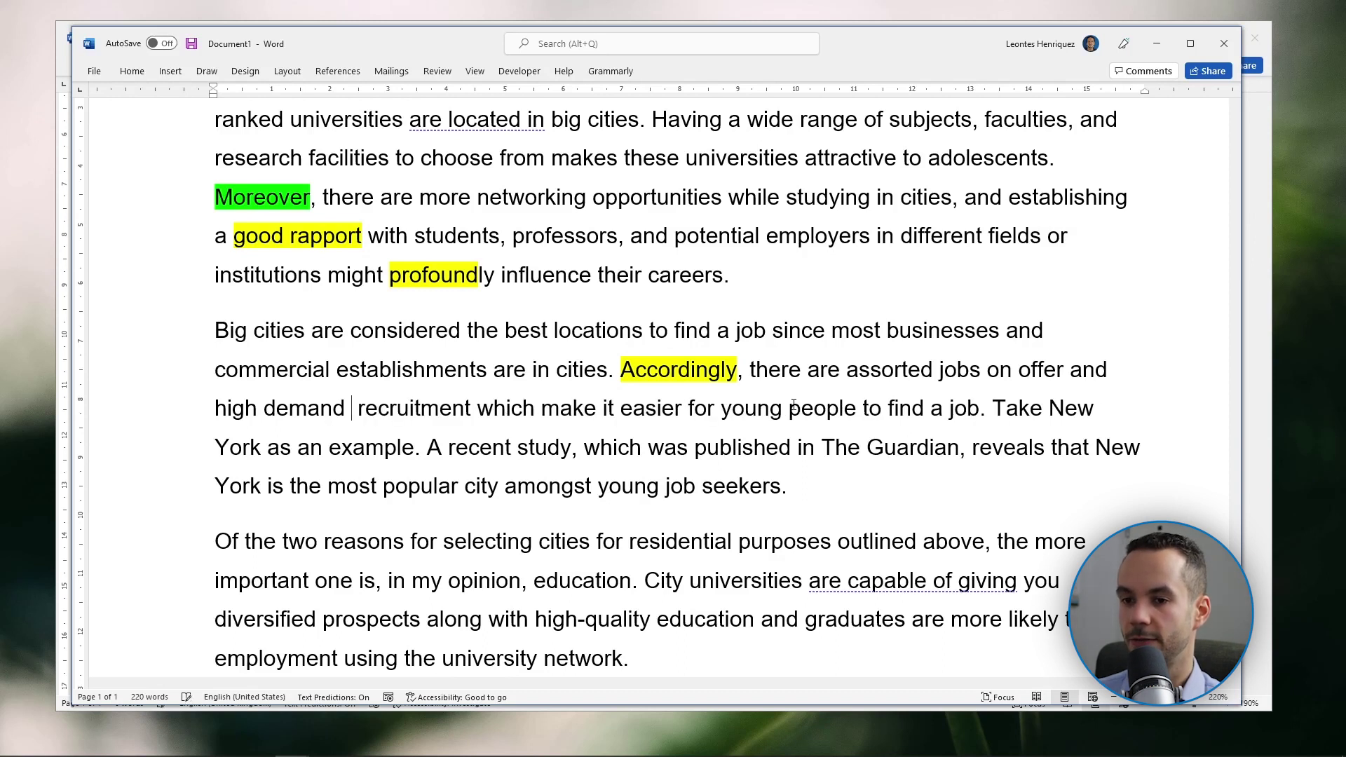
type("for")
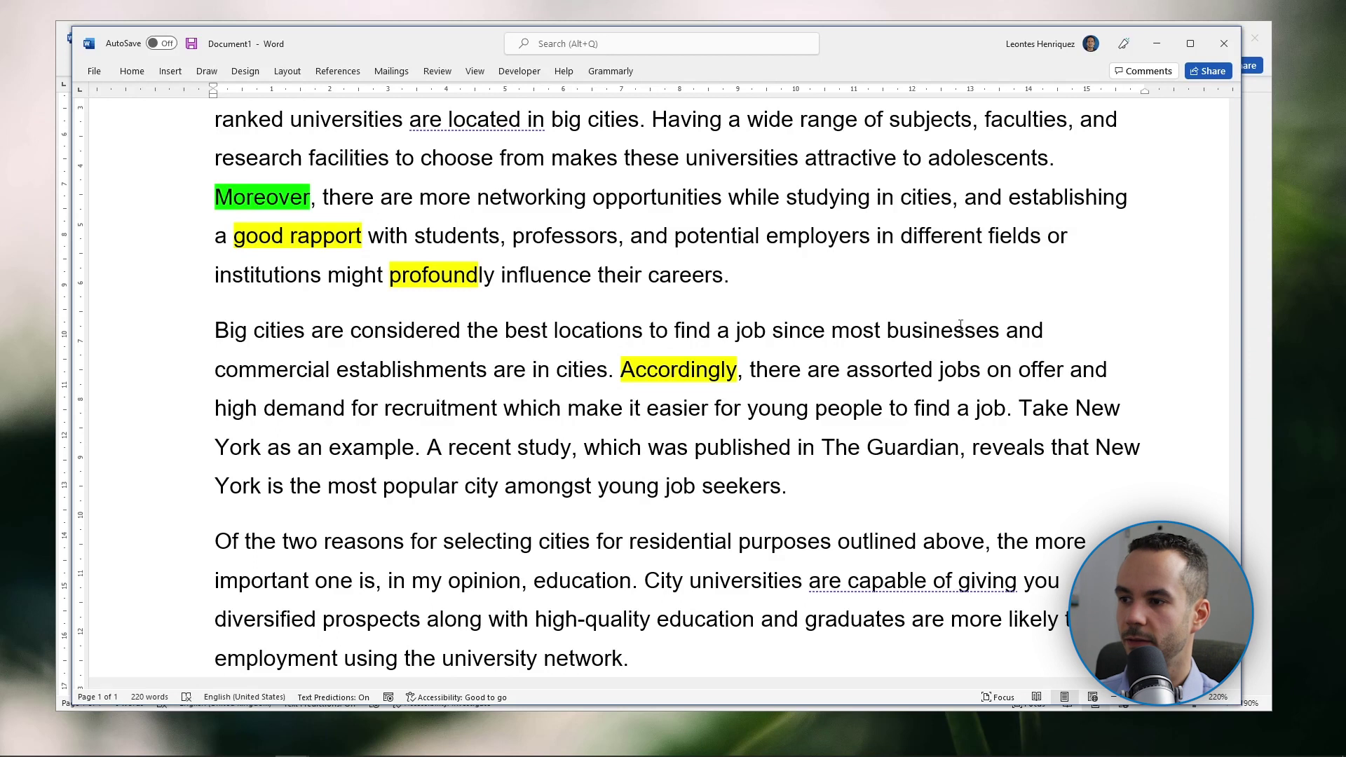
Add a comma after "jobs on offer" and insert "the" before "high demand"
left_click(1064, 372)
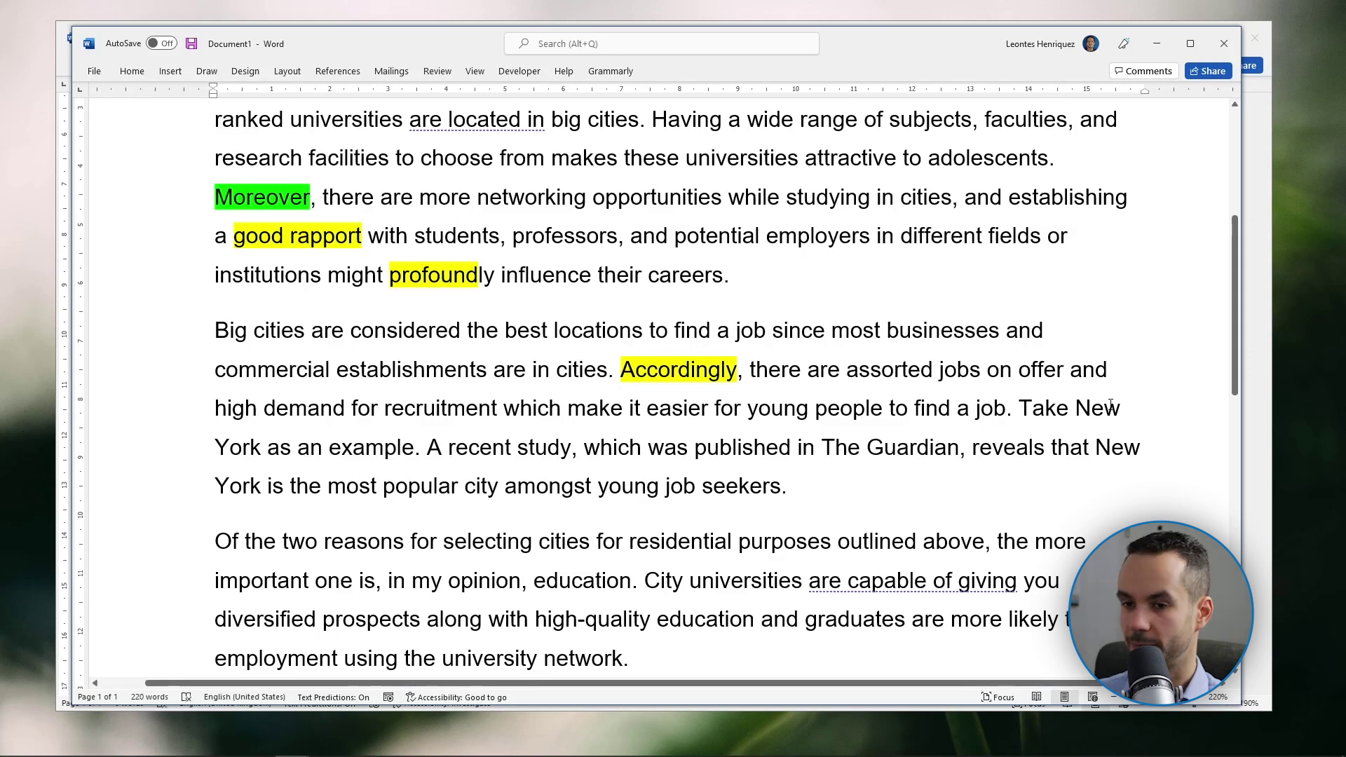
type(", ")
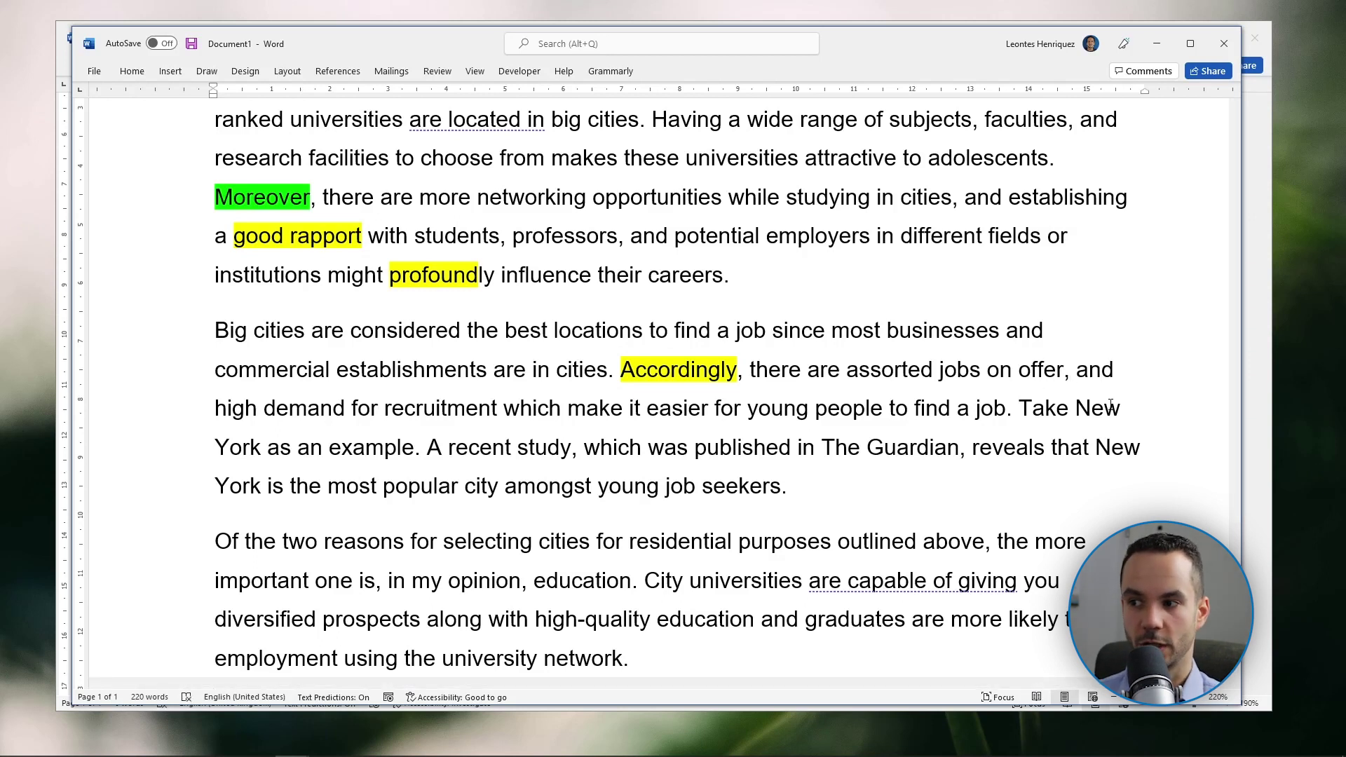
type("there")
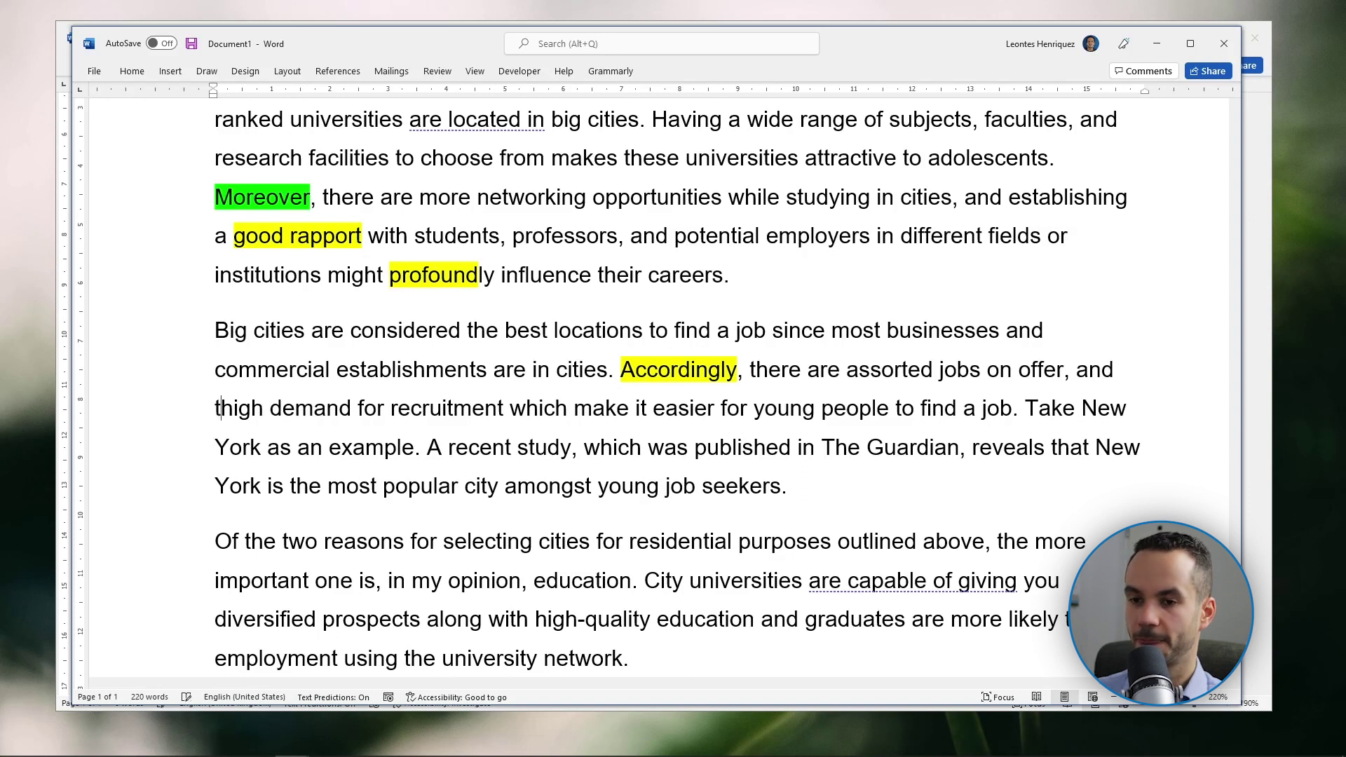
Delete "which" after "recruitment" and change "make" to "makes" in the same sentence
key("ctrl+Right")
key("ctrl+Right")
key("ctrl+Right")
key("ctrl+Right")
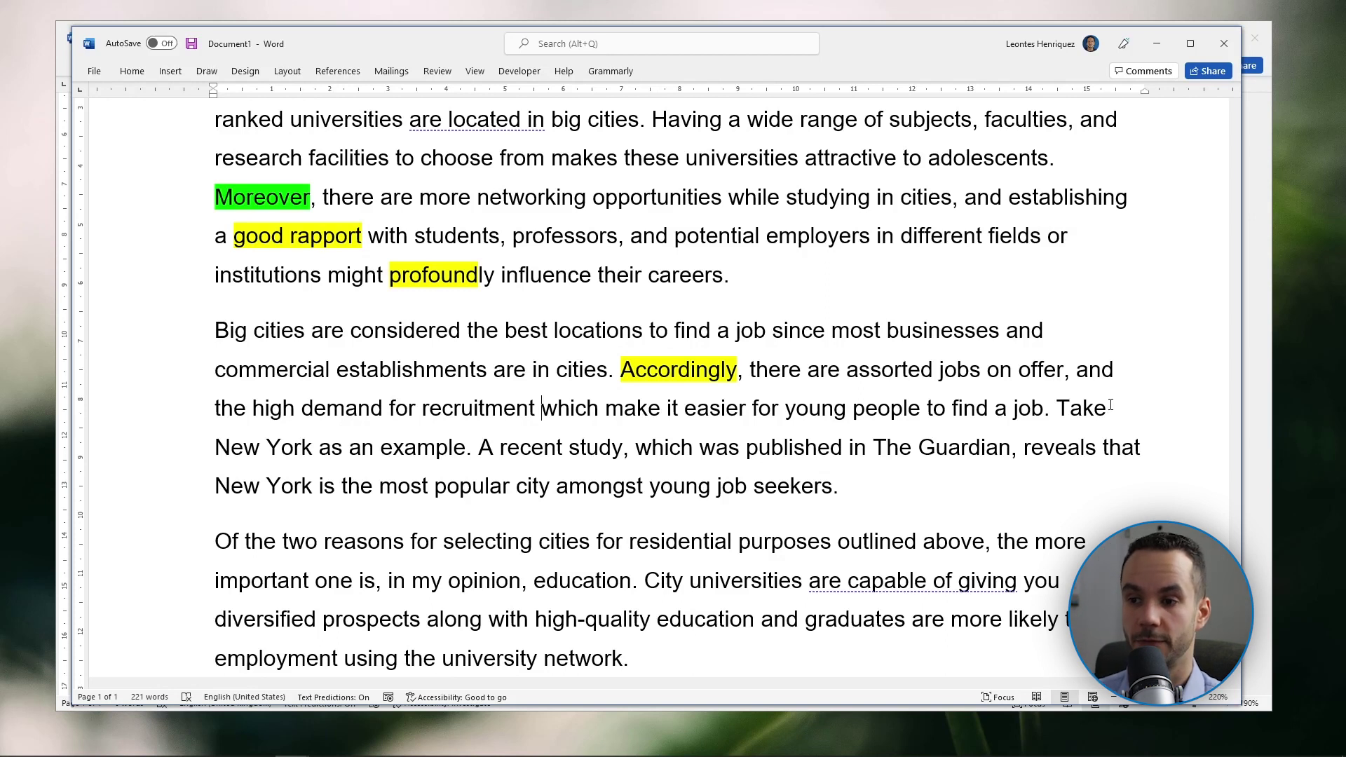
key("ctrl+Delete")
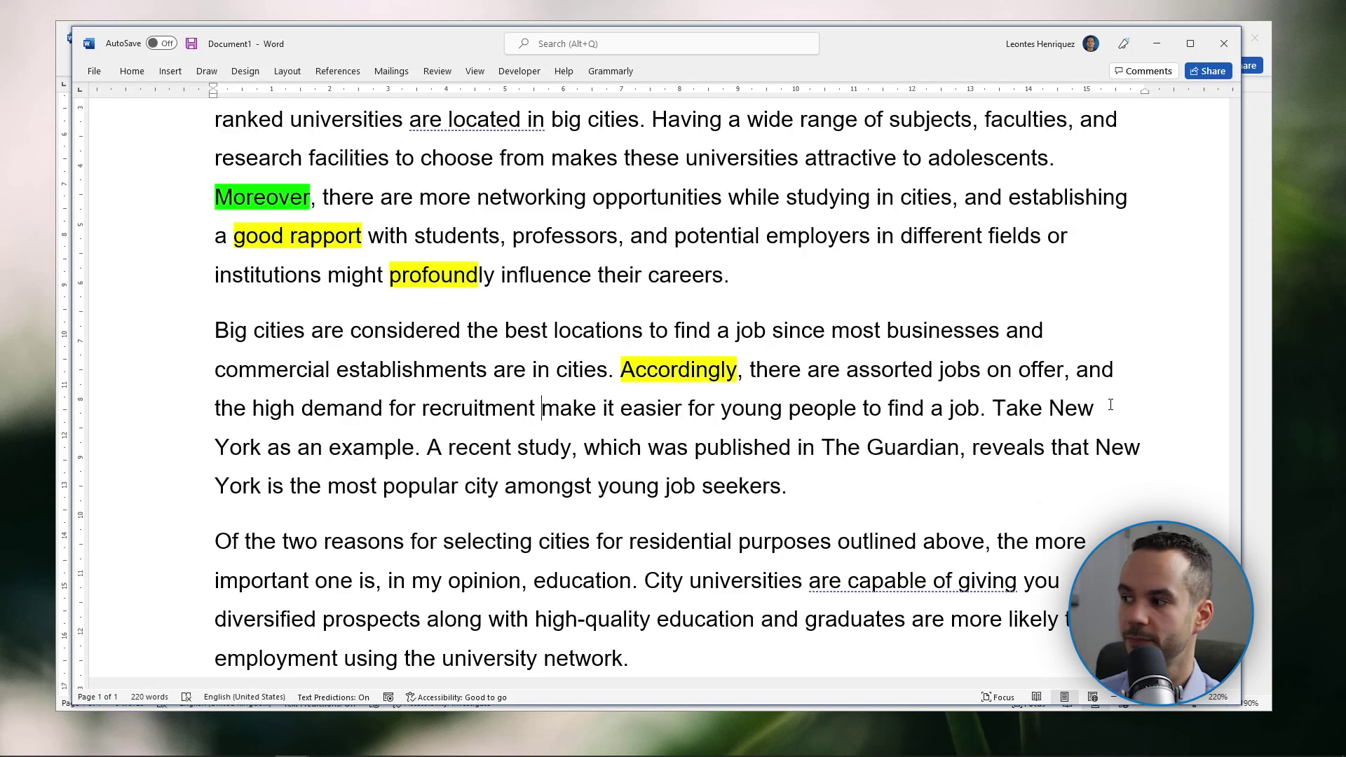
key("Right")
key("Right")
key("Right")
type("s")
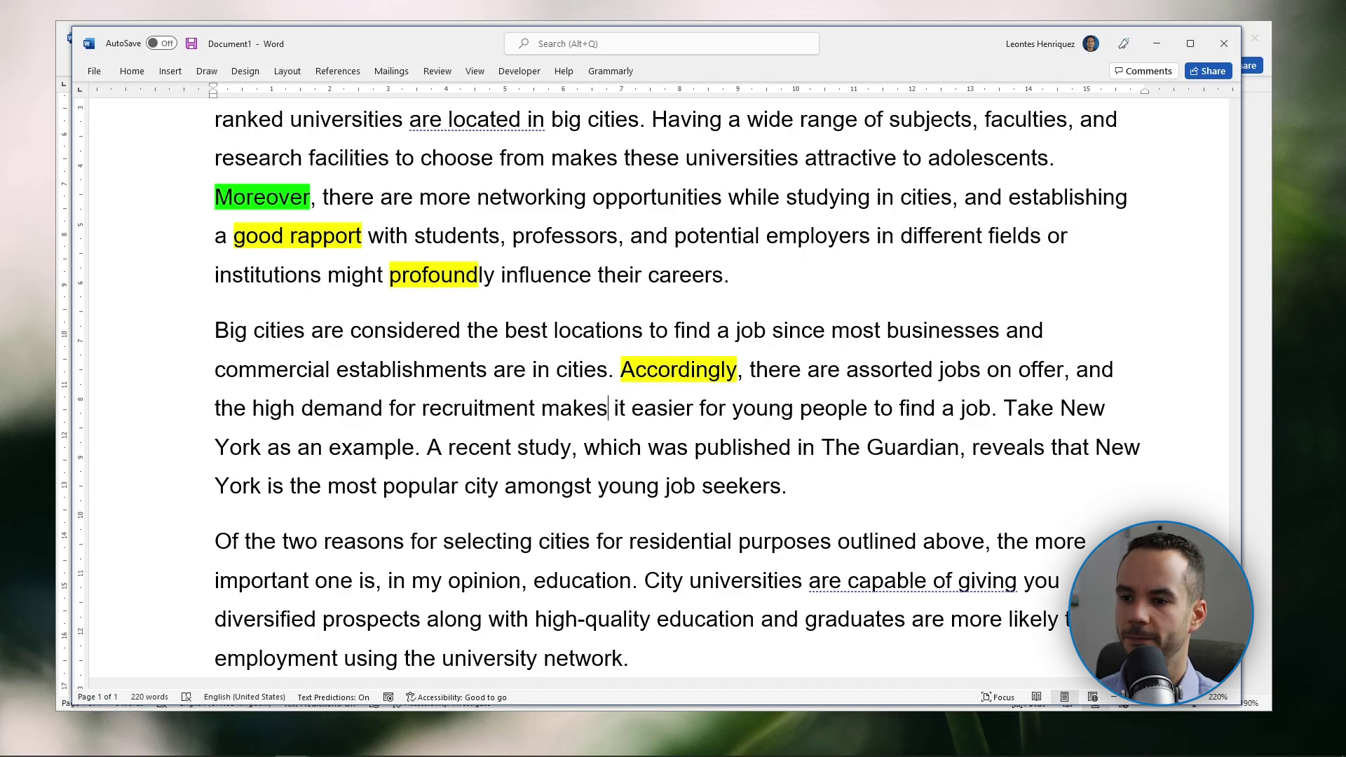
Delete the sentence "Take New York as an example." from the third paragraph
left_click(1005, 410)
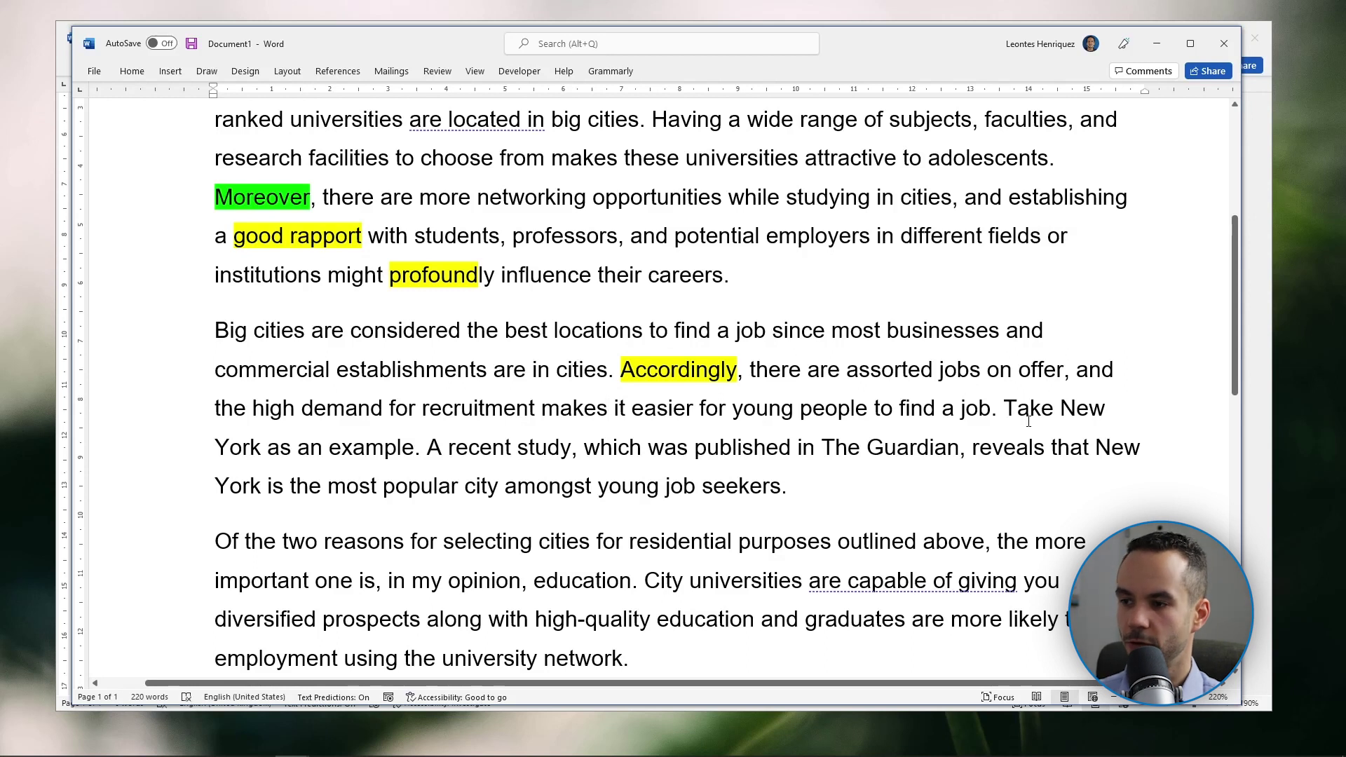
key("ctrl+Delete")
key("ctrl+Delete")
key("ctrl+Delete")
key("ctrl+Delete")
key("ctrl+Delete")
key("ctrl+Delete")
key("ctrl+Delete")
Delete ", which was" after "A recent study" and remove the comma after "The Guardian"
key("ctrl+Right")
key("ctrl+Right")
key("ctrl+Right")
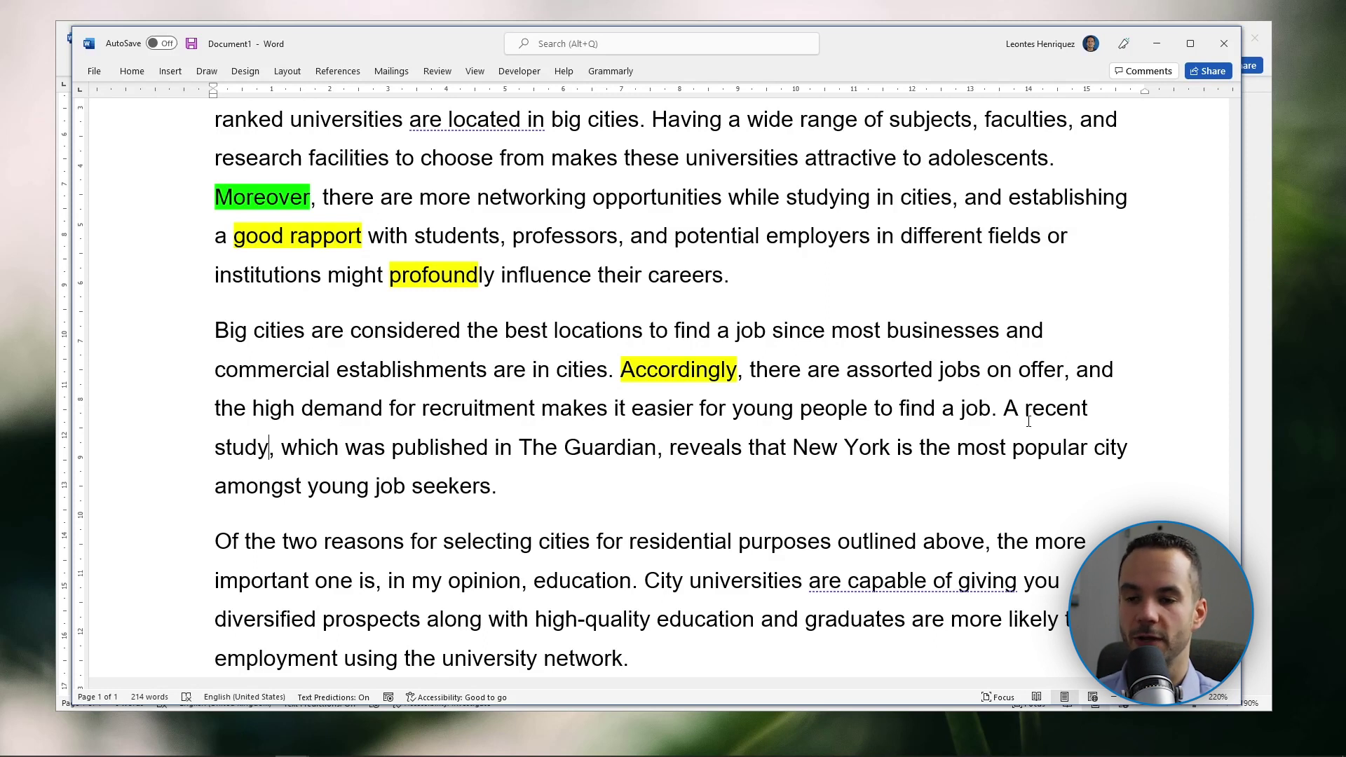
key("ctrl+Delete")
key("ctrl+Delete")
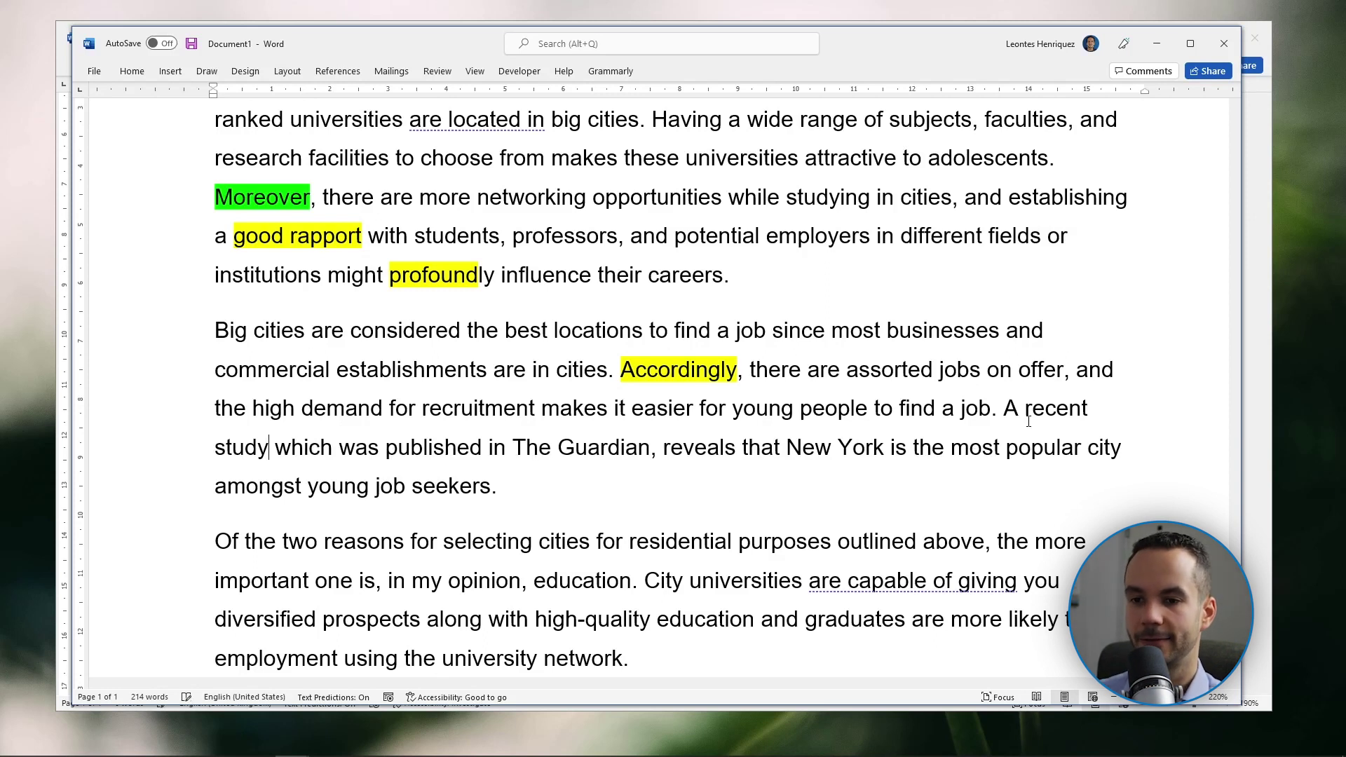
key("ctrl+Delete")
key("ctrl+Right")
key("ctrl+Right")
key("ctrl+Right")
key("ctrl+Right")
key("ctrl+Right")
key("Delete")
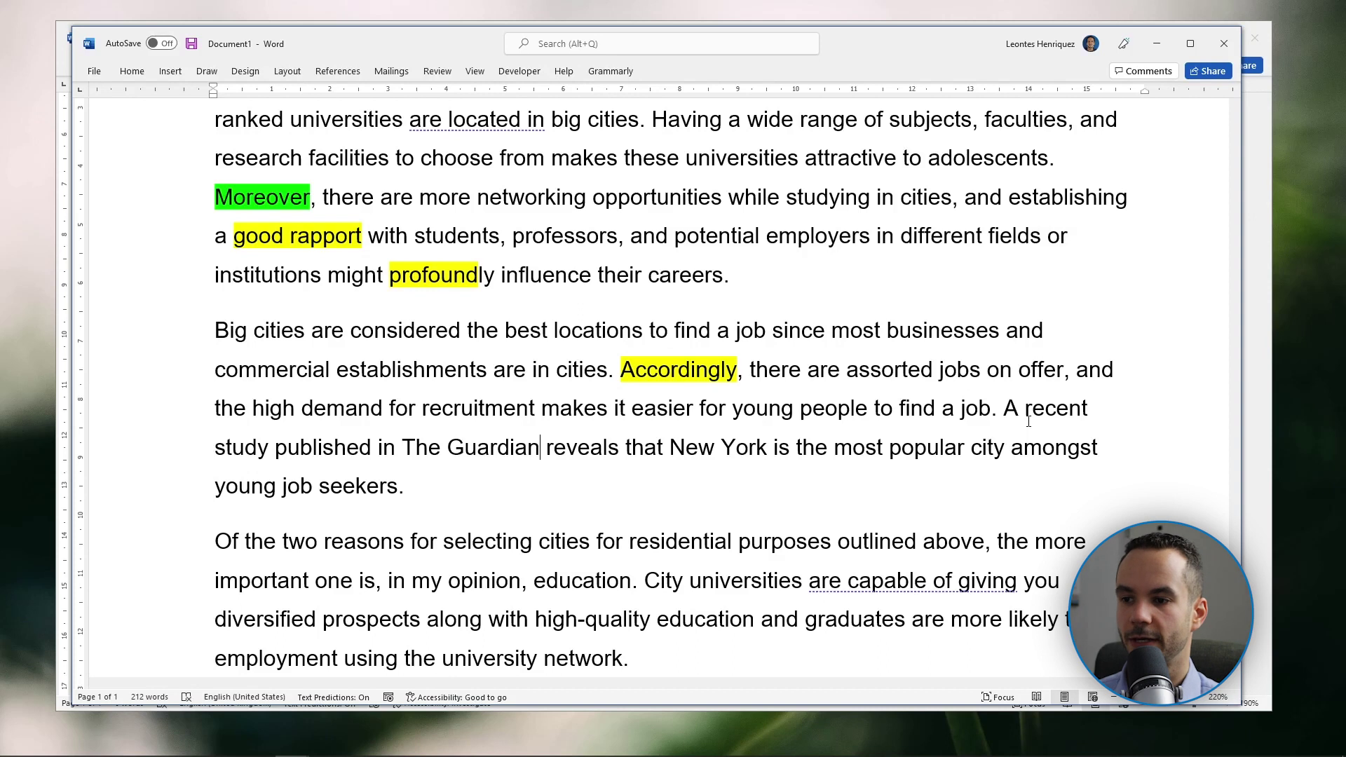
Insert ", for example," after "New York" in the third paragraph's last sentence
key("ctrl+Right")
key("ctrl+Right")
key("ctrl+Right")
key("ctrl+Right")
key("ctrl+Left")
key("Right")
key("Right")
key("Right")
key("Right")
type(", fr")
key("BackSpace")
type("or example,")
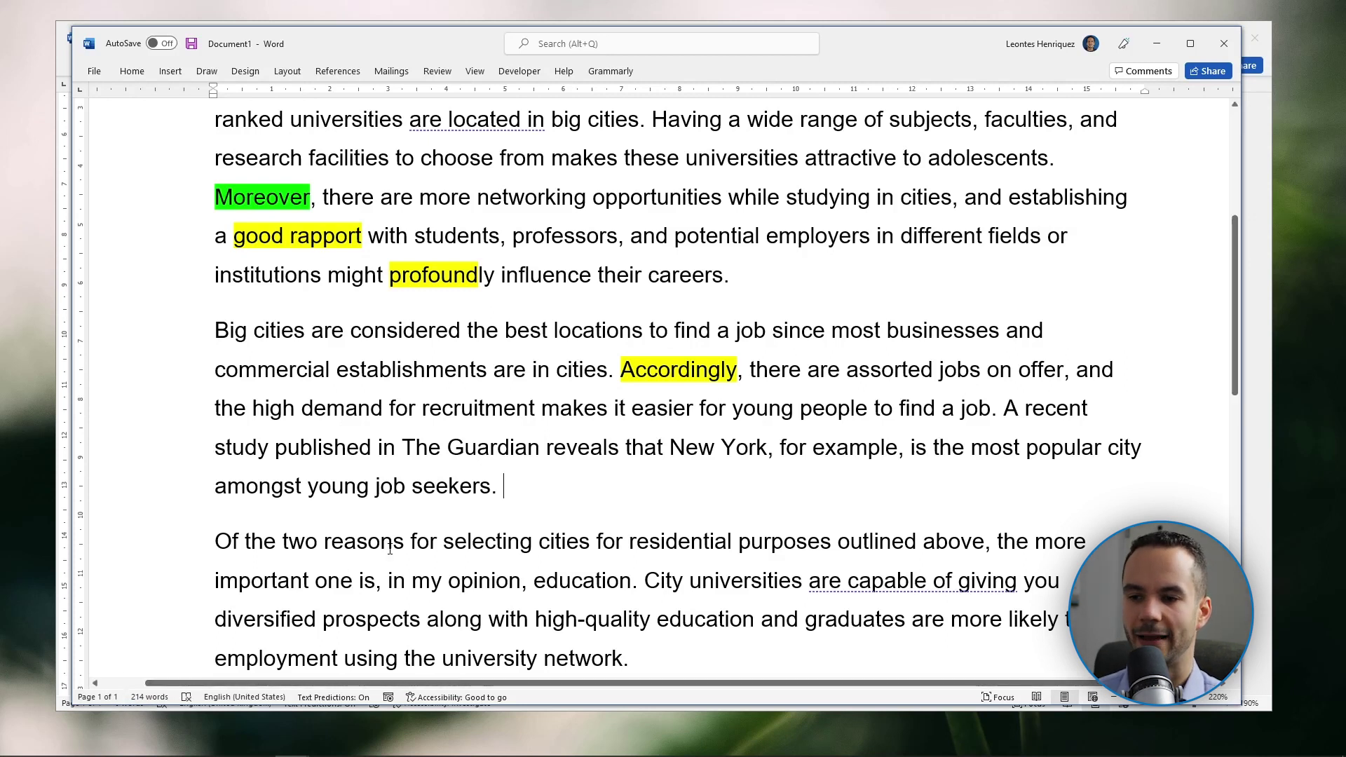
Extend the third paragraph's last sentence after "job seekers" with "due to the large number of companies located in the area."
key("BackSpace")
key("BackSpace")
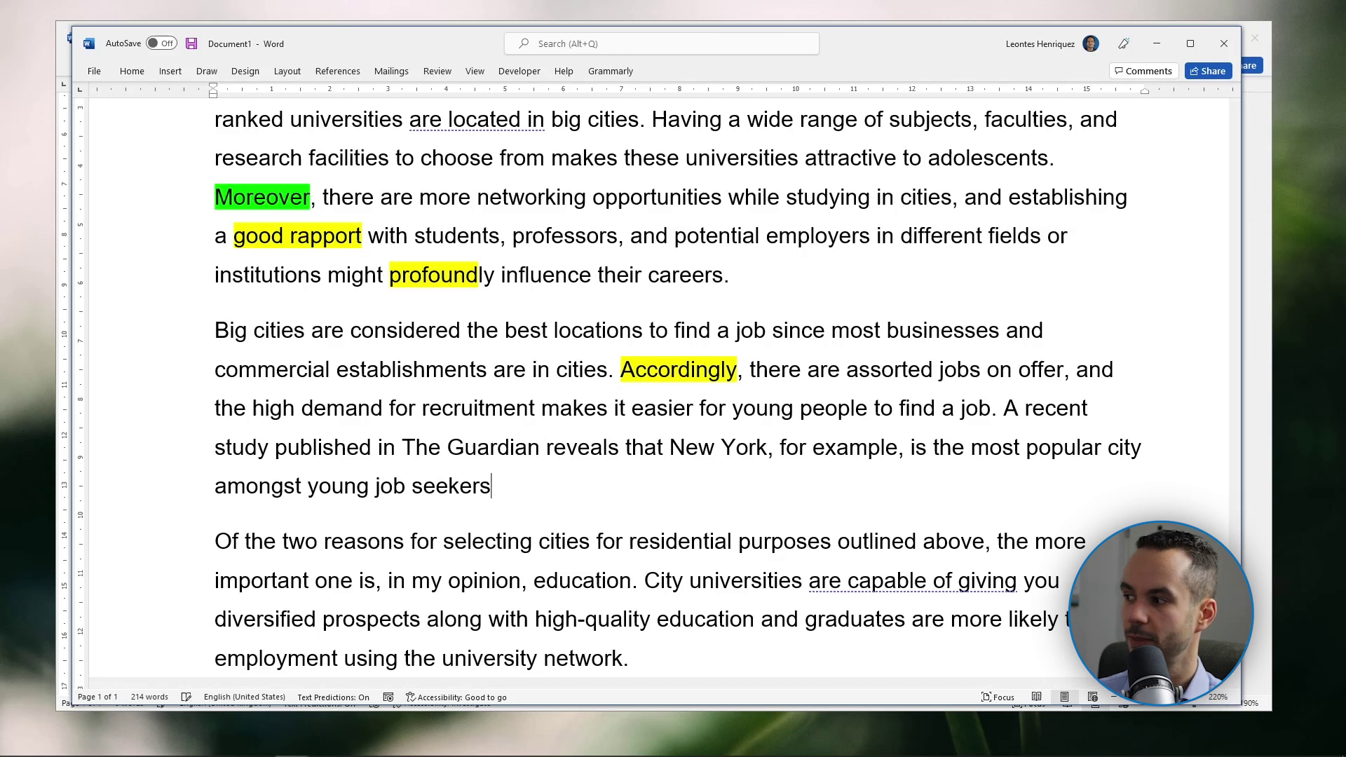
type("due to the large u")
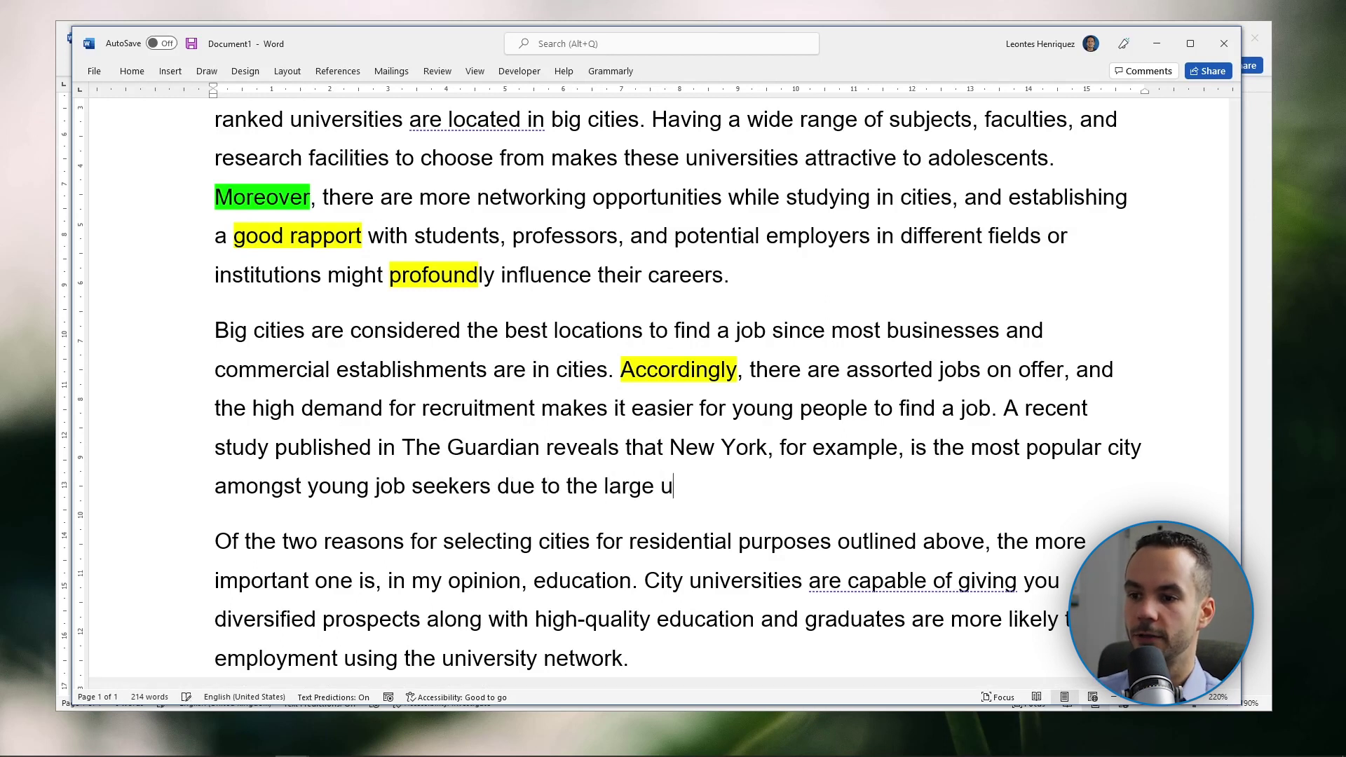
key("BackSpace")
type("number fo")
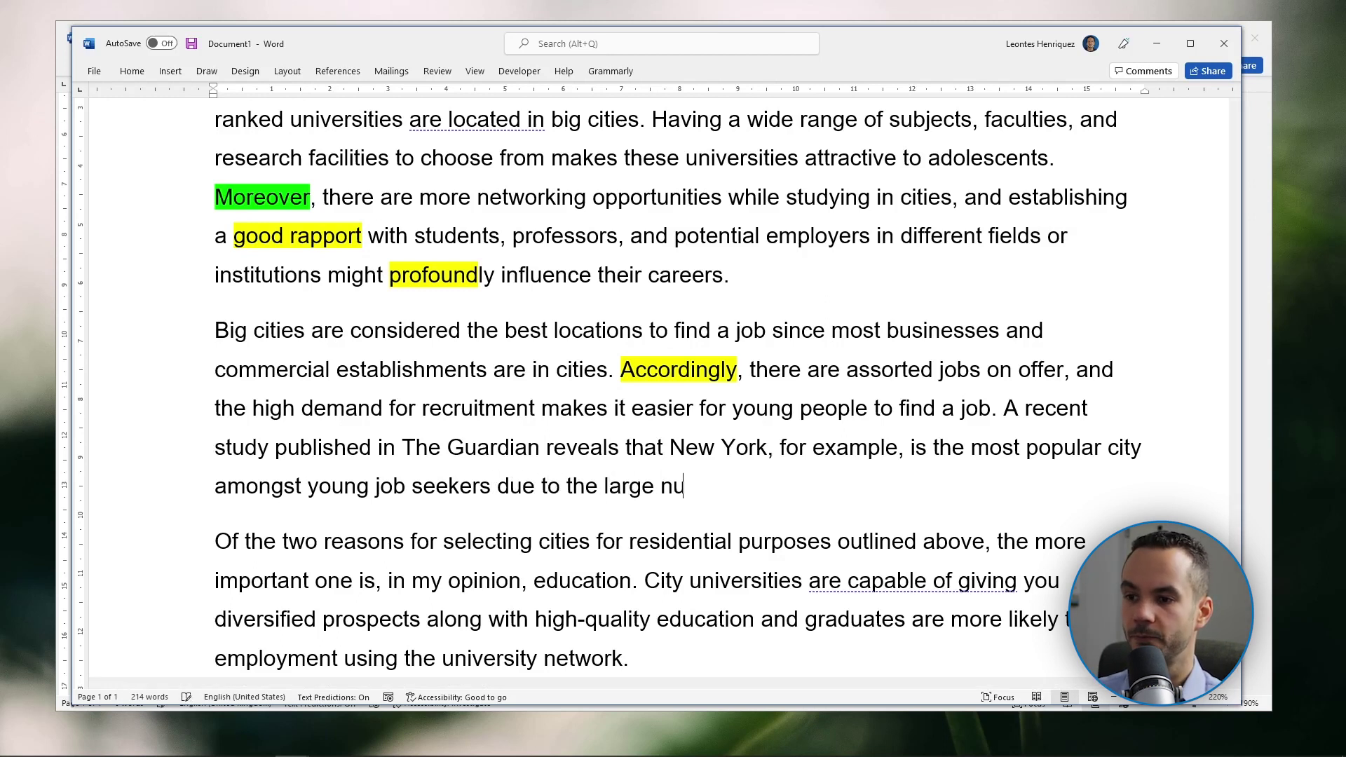
key("BackSpace")
key("BackSpace")
type("of copma")
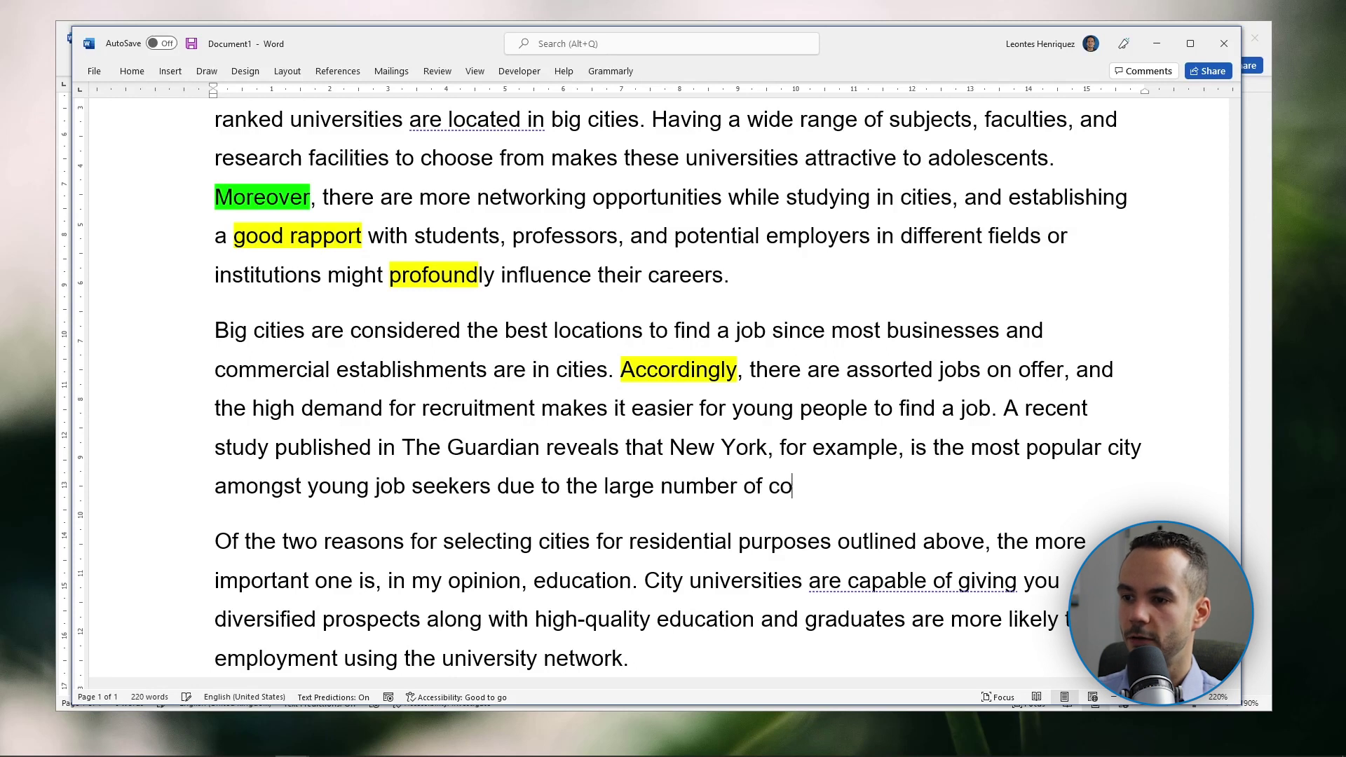
key("BackSpace")
key("BackSpace")
key("BackSpace")
type("mpanies ")
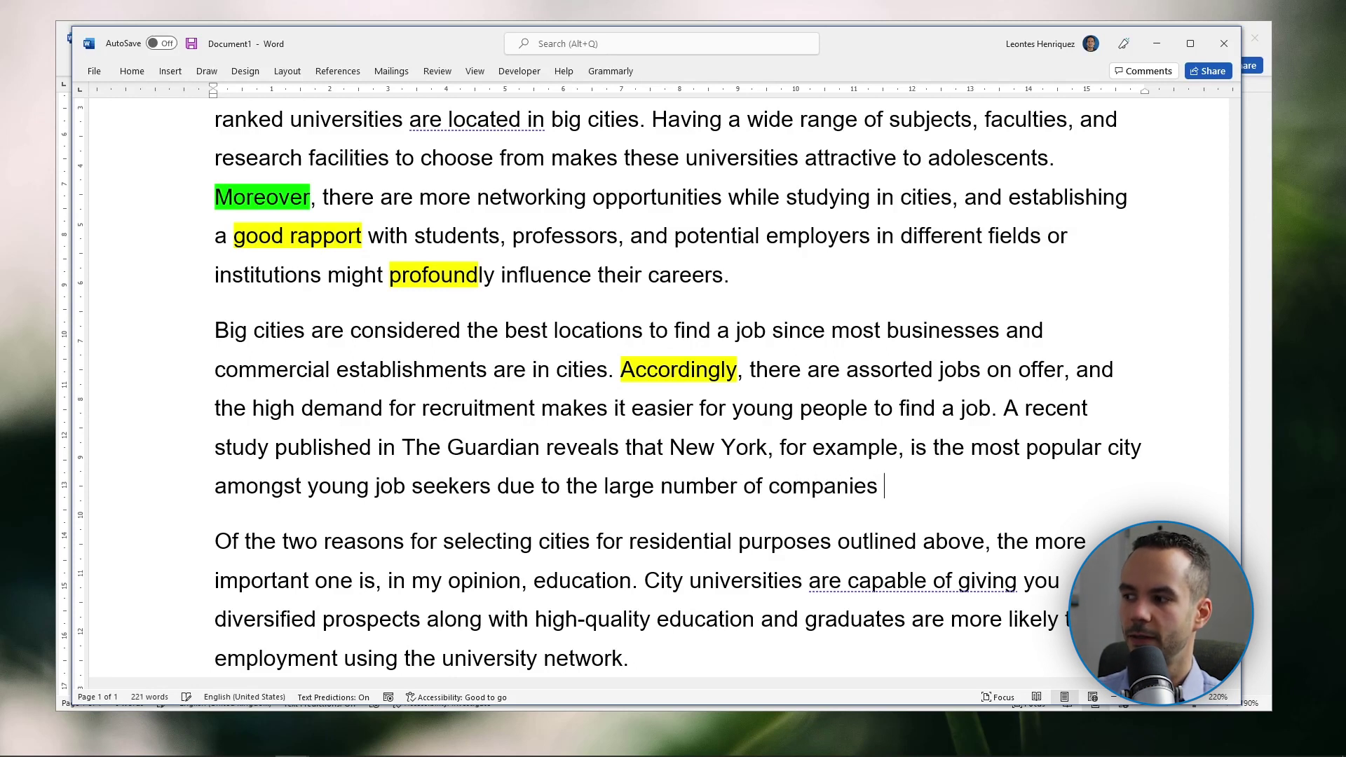
type("located in the area.")
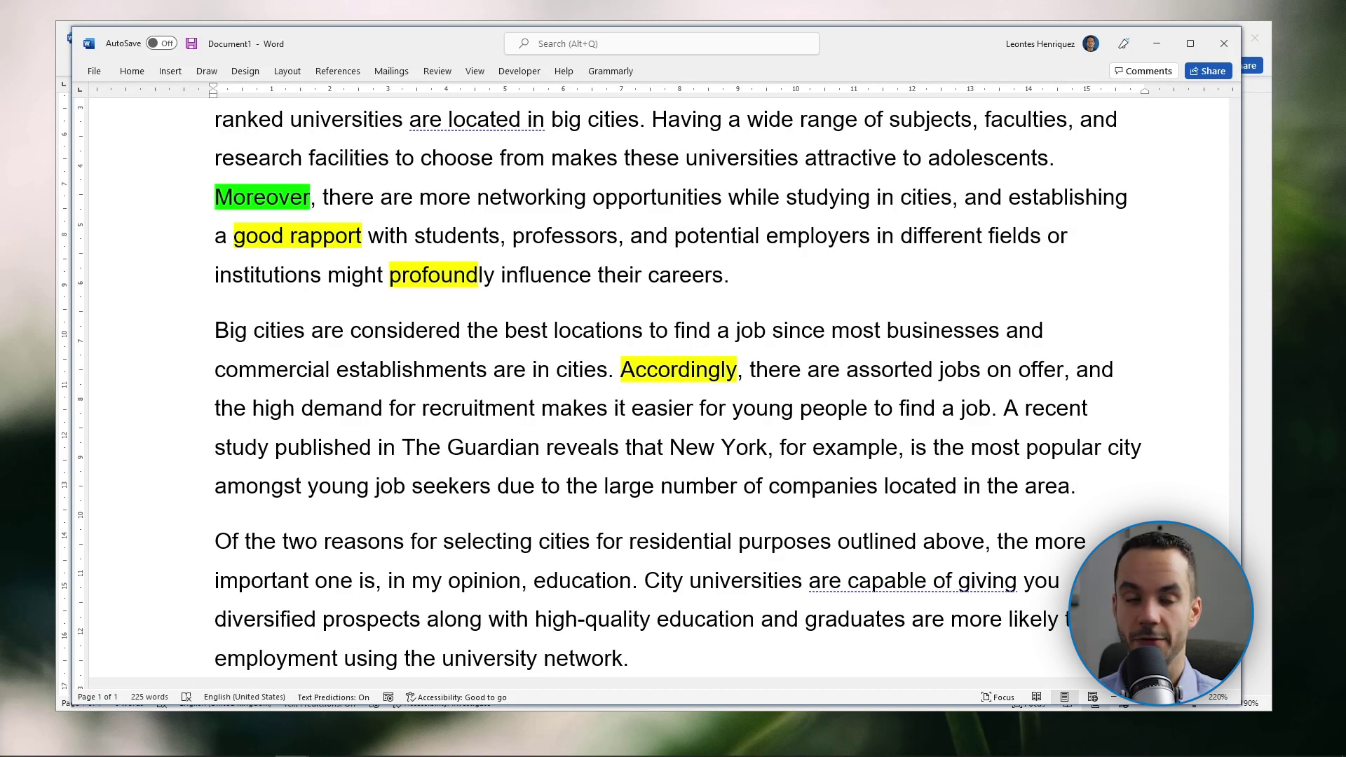
Replace "are capable of giving you" with "offer" after "City universities" in the final paragraph
scroll(718, 549, "down", 2)
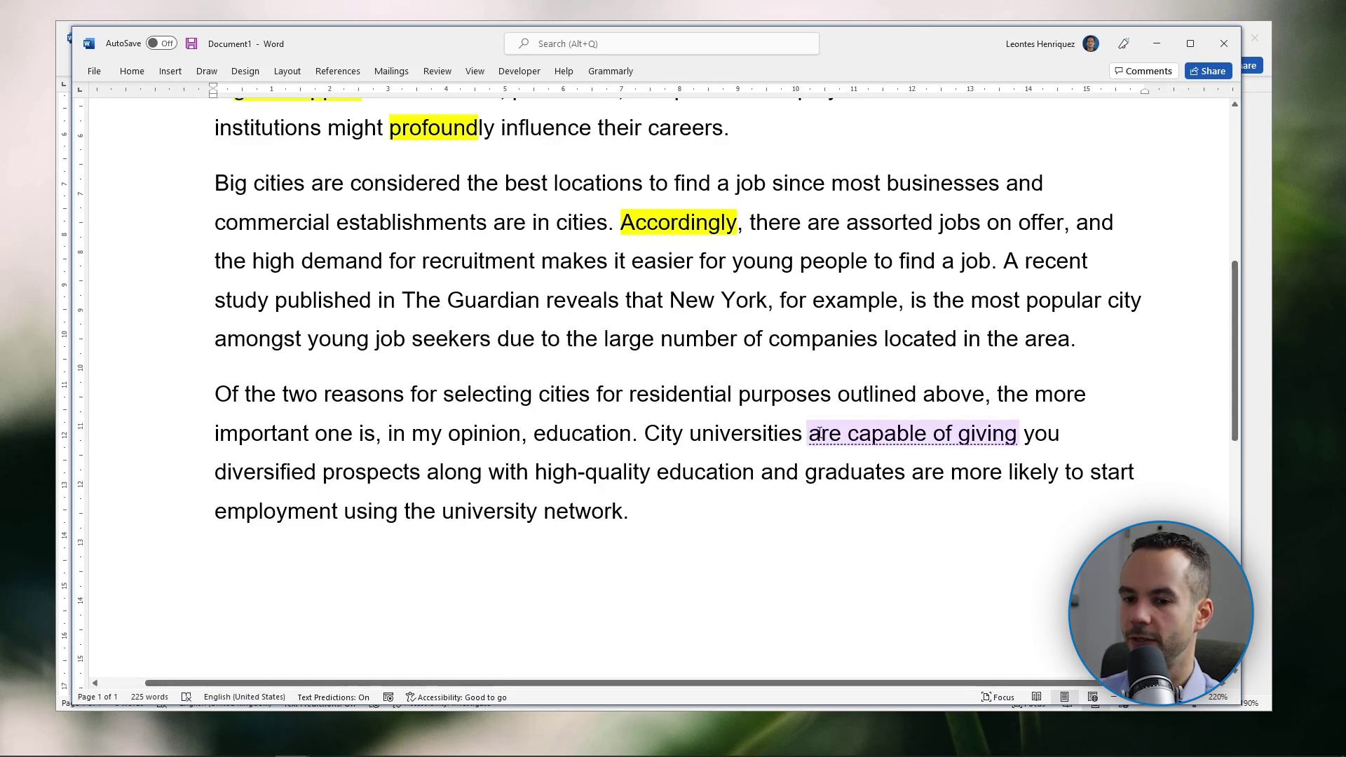
left_click_drag(810, 435, 988, 447)
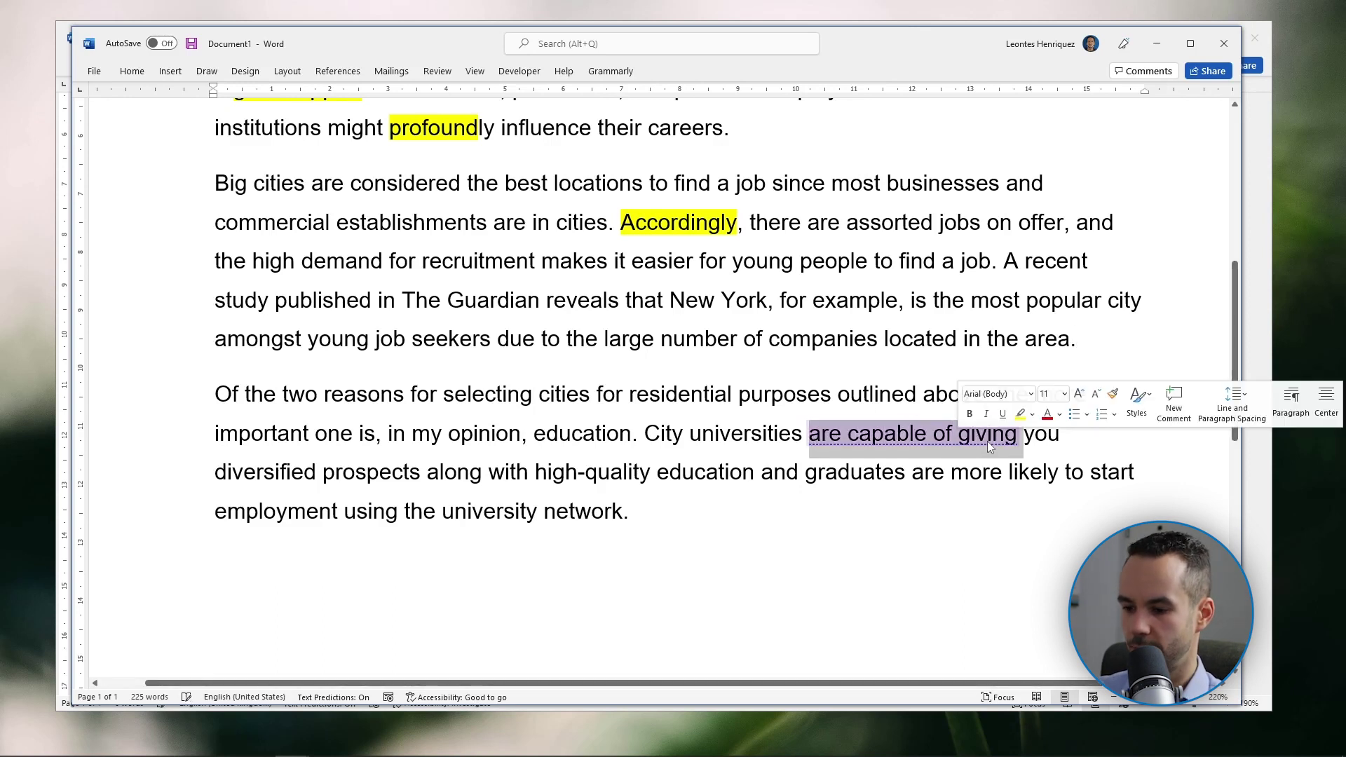
type("offer")
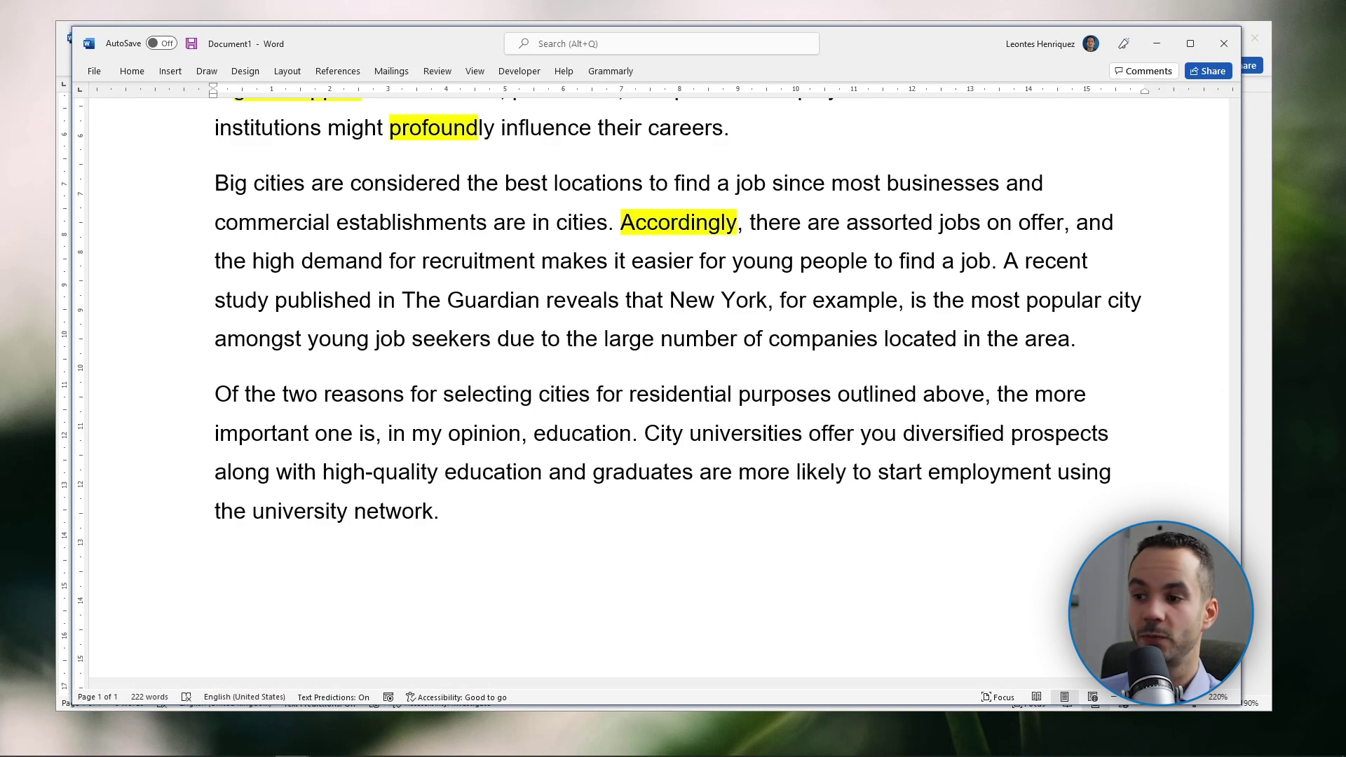
key("ctrl+Delete")
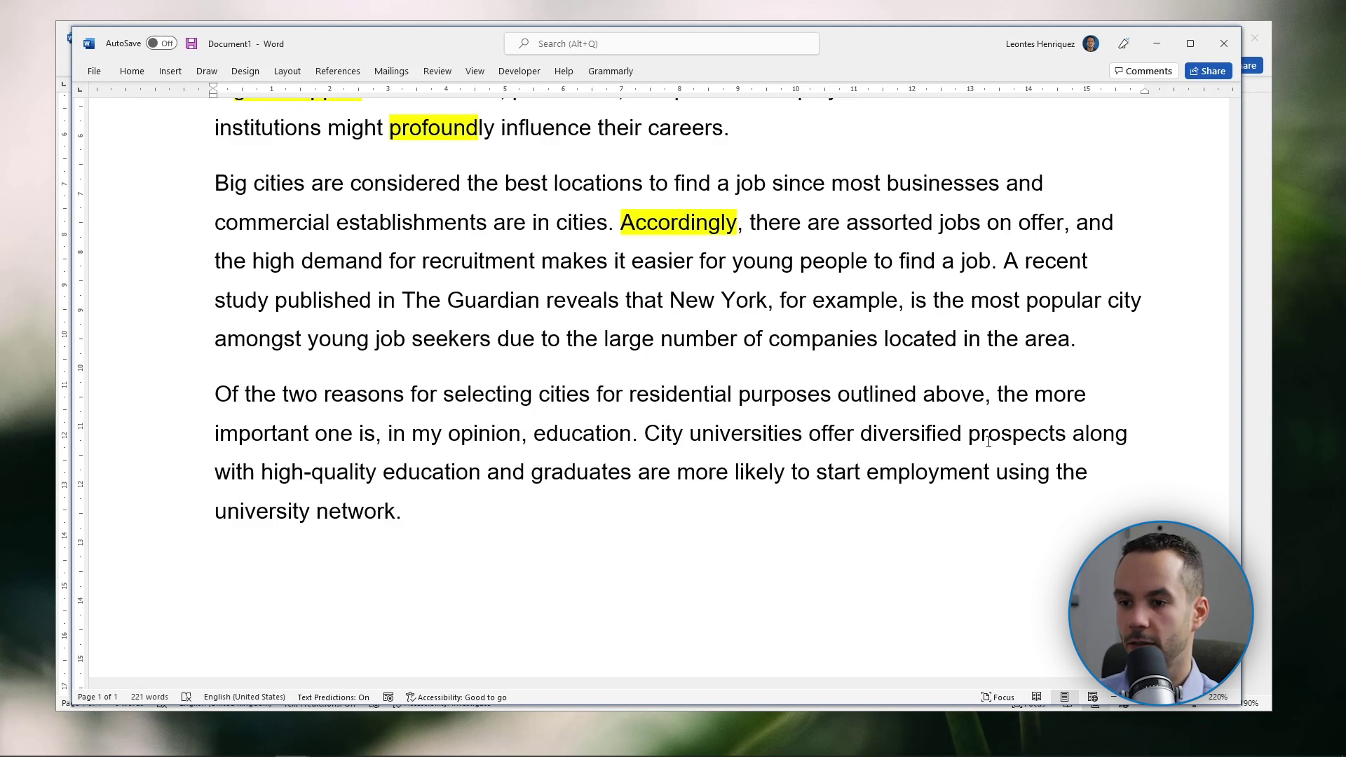
Add a comma after "high-quality education" and replace "start" with "find" before "employment" in the final paragraph
left_click(485, 472)
type(",")
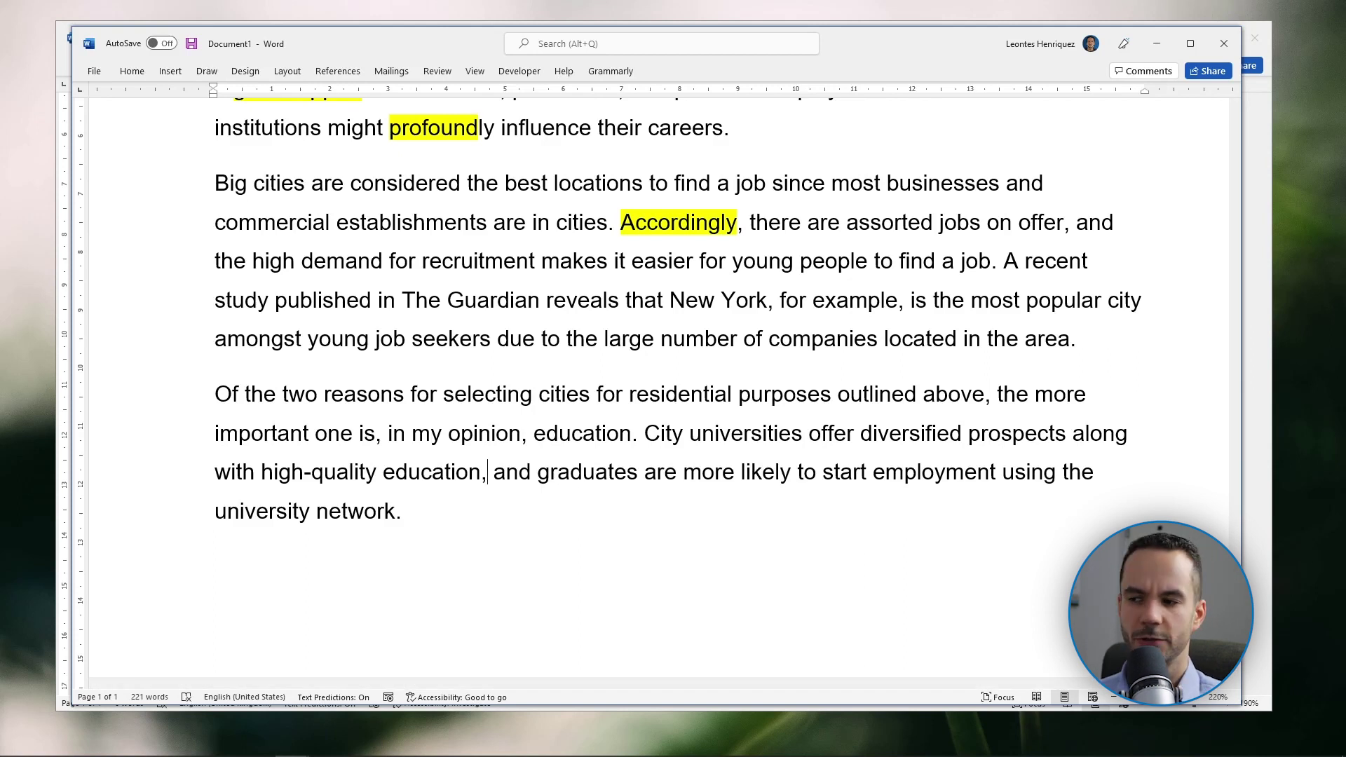
key("ctrl+Right")
key("ctrl+Right")
key("ctrl+Right")
key("ctrl+Right")
key("ctrl+Right")
key("ctrl+Right")
key("ctrl+Right")
key("ctrl+Delete")
type("find")
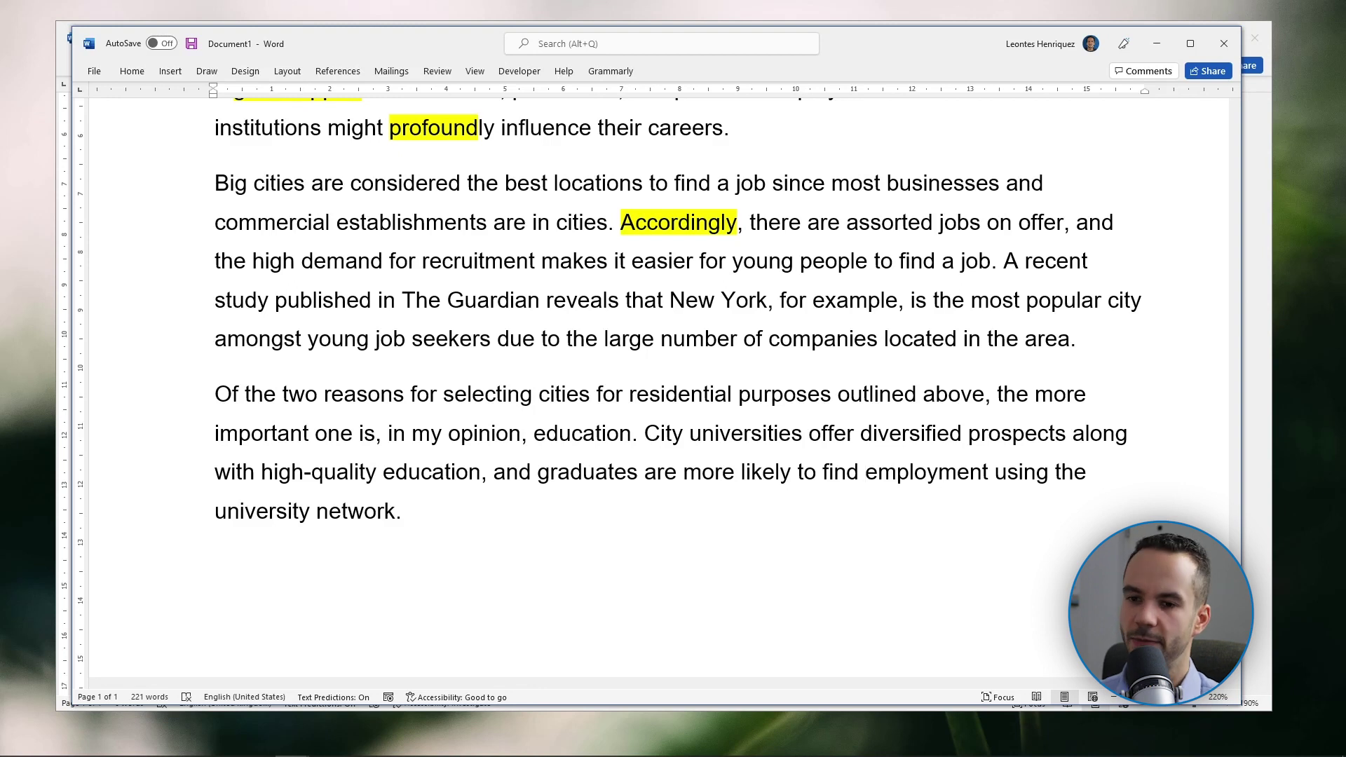
Change "university" to "university's" before "network" in the final sentence
left_click(317, 512)
key("Left")
type("'s")
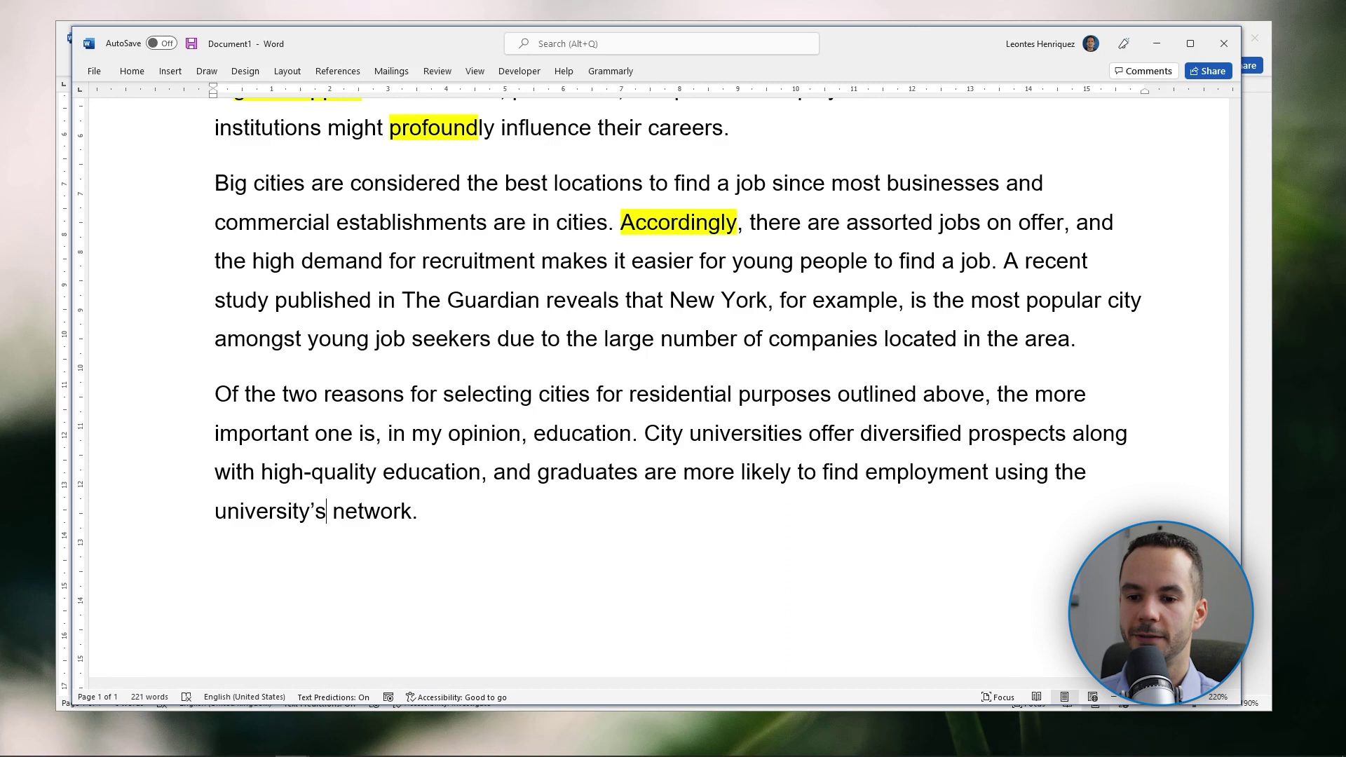